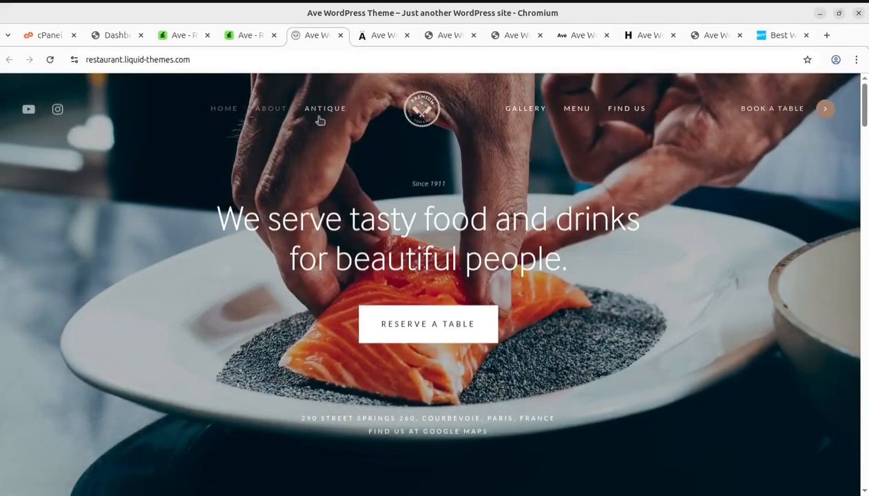
# Step: Look through the Ave restaurant demo page and view the Drinks and Desserts lists of its à la carte menu
pyautogui.scroll(-15, 313, 263)
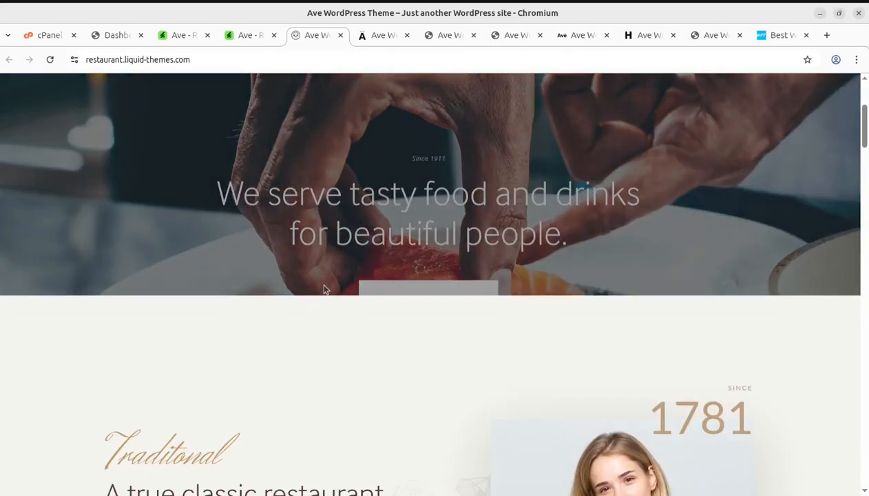
pyautogui.scroll(-15, 369, 321)
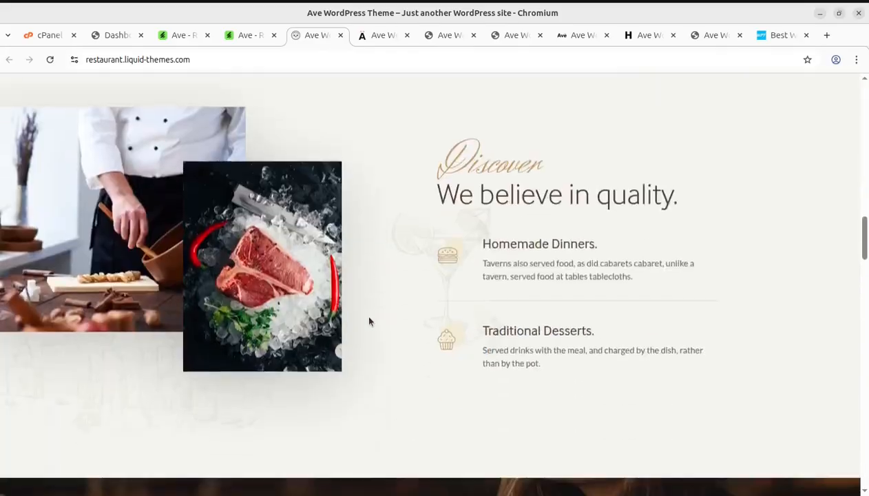
pyautogui.scroll(-5, 369, 316)
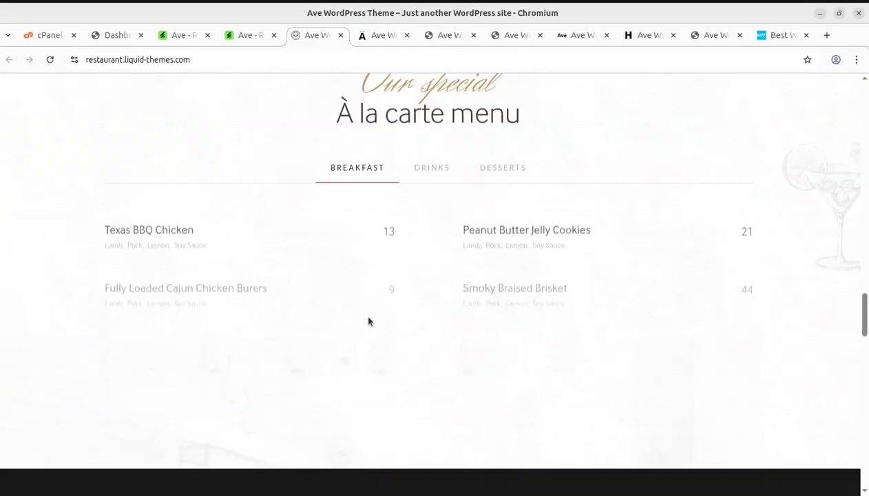
pyautogui.scroll(5, 365, 322)
pyautogui.click(419, 378)
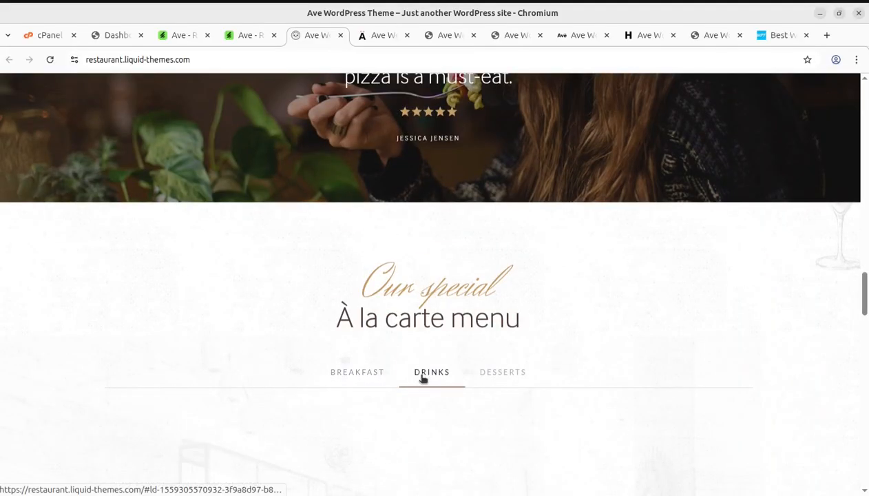
pyautogui.click(503, 382)
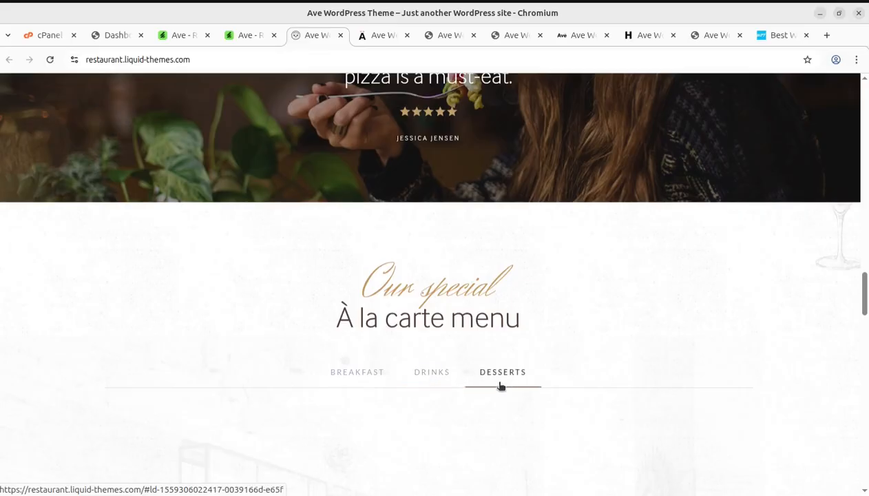
pyautogui.scroll(-2, 481, 385)
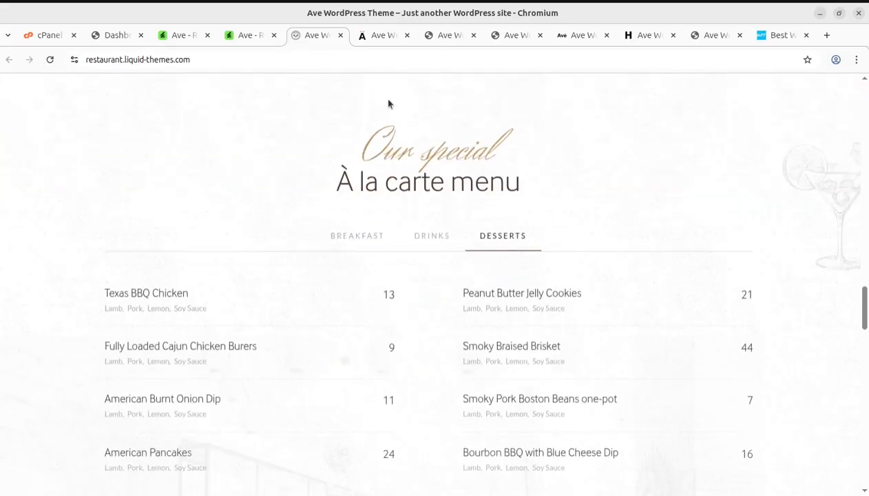
# Step: Look over the Ave original and creative demo sites from their hero sections down to the content below
pyautogui.click(376, 38)
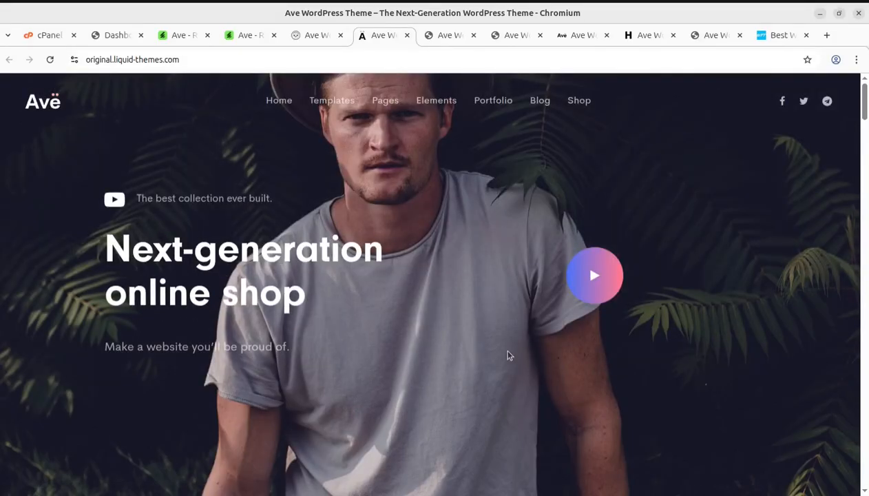
pyautogui.scroll(-4, 506, 354)
pyautogui.scroll(-7, 508, 352)
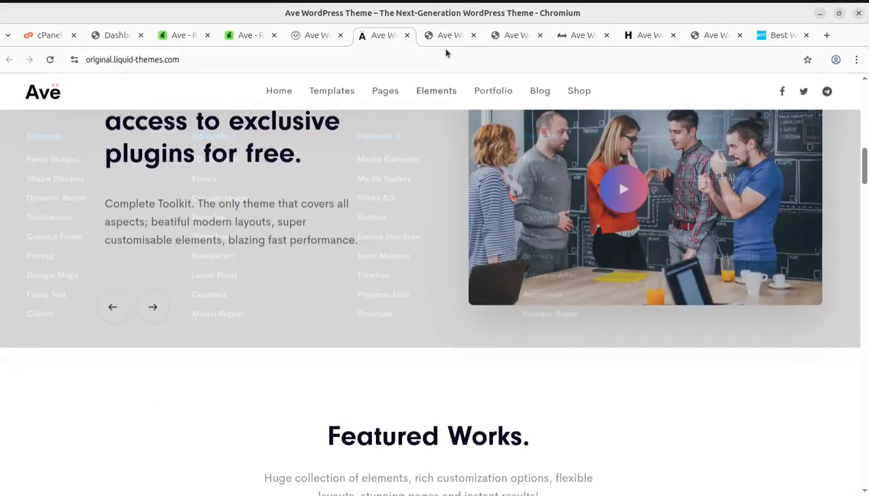
pyautogui.click(448, 35)
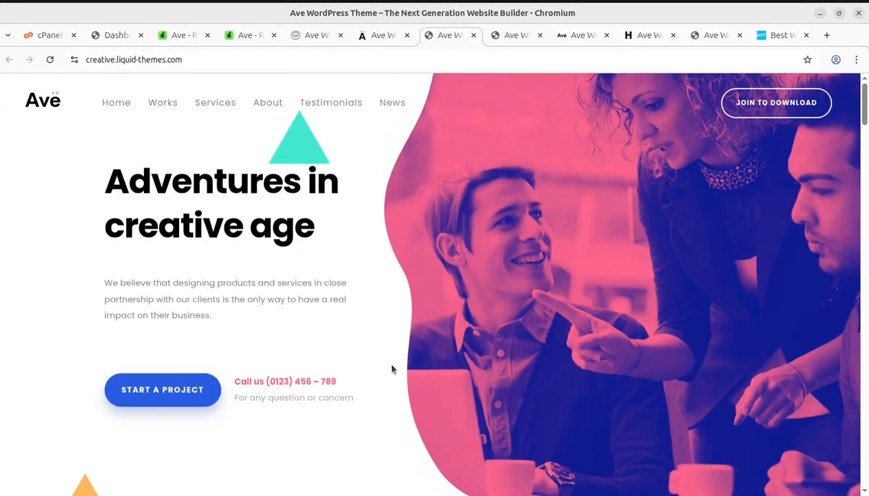
pyautogui.scroll(-5, 356, 405)
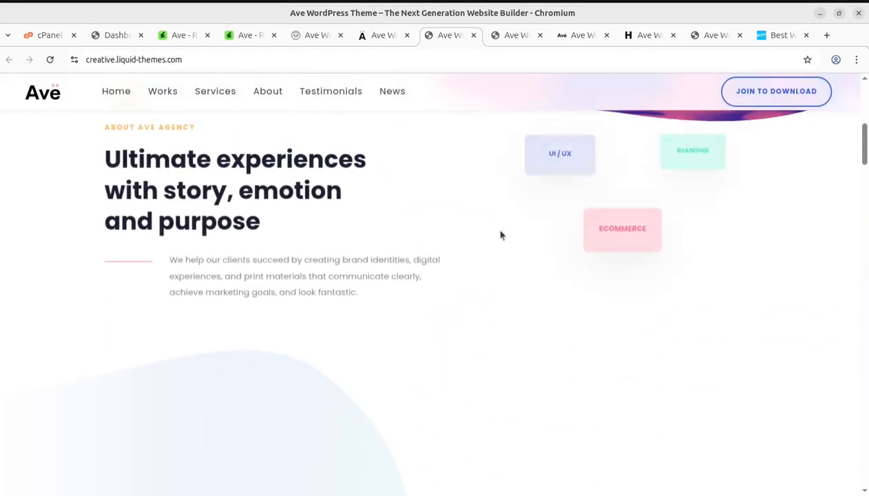
# Step: Browse the Ave retail demo's homepage, from the kitchen banner through the product categories to the product listings
pyautogui.click(511, 35)
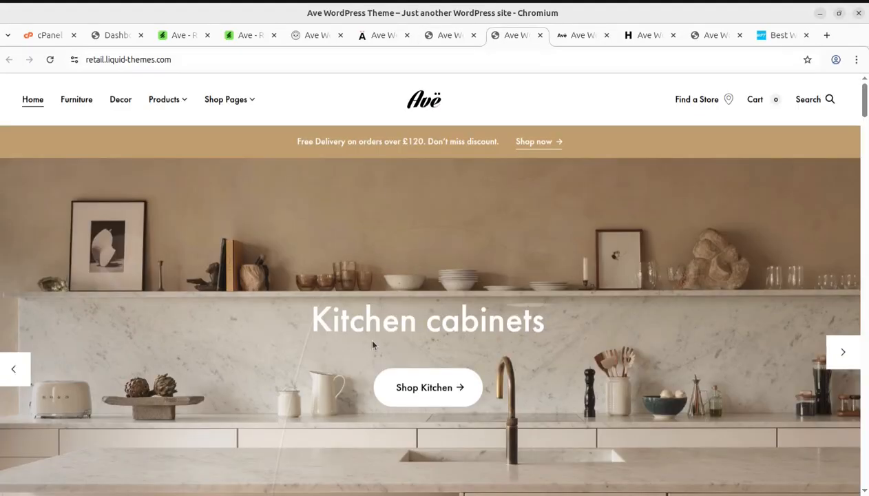
pyautogui.scroll(-10, 521, 326)
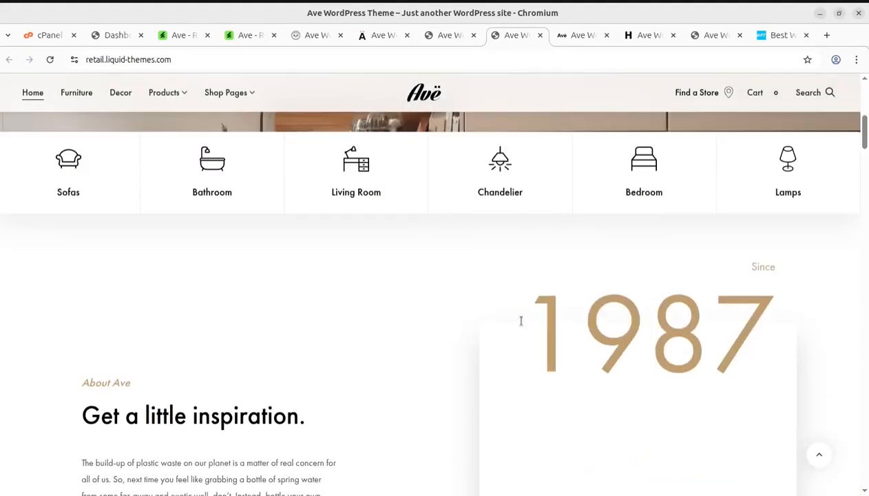
pyautogui.scroll(-10, 521, 326)
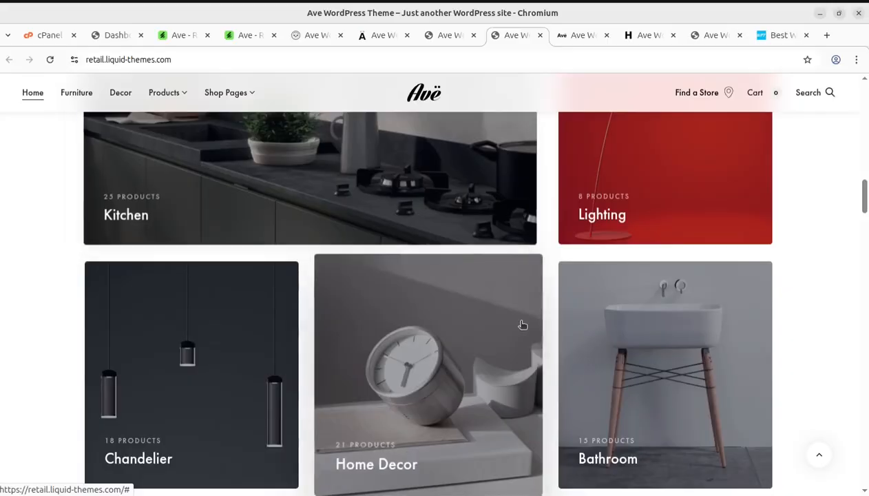
pyautogui.scroll(-3, 505, 320)
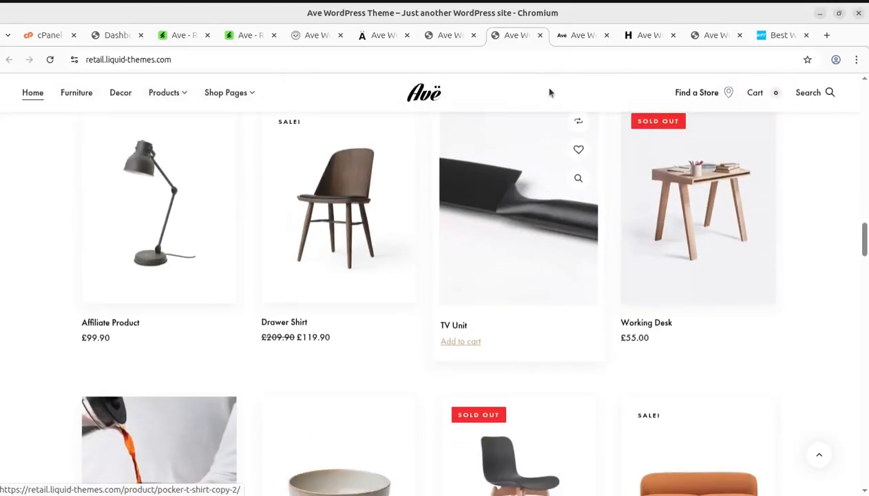
# Step: Look over the Ave business, digital agency and education demo sites, including the education site's Academy submenu
pyautogui.click(573, 35)
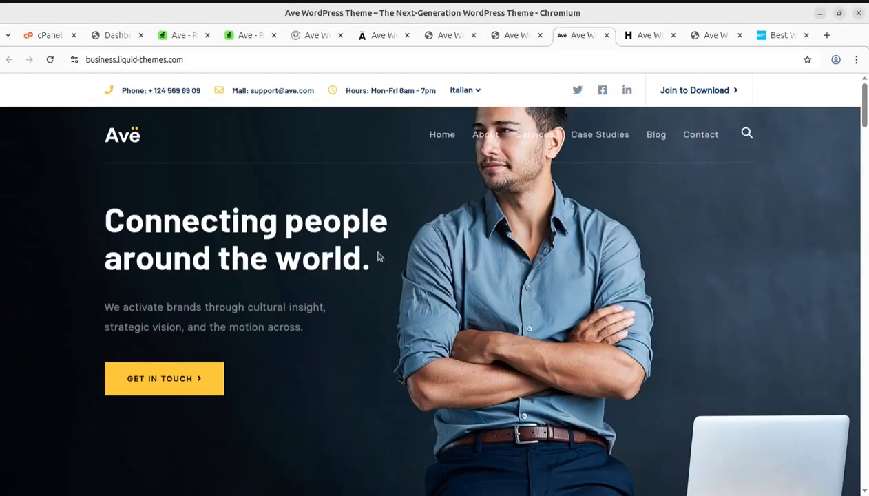
pyautogui.scroll(-5, 413, 294)
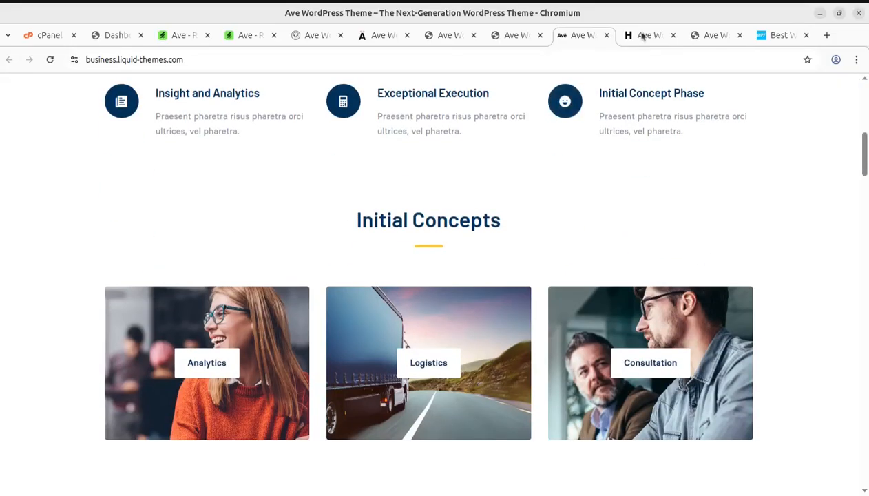
pyautogui.click(644, 35)
pyautogui.scroll(-5, 481, 319)
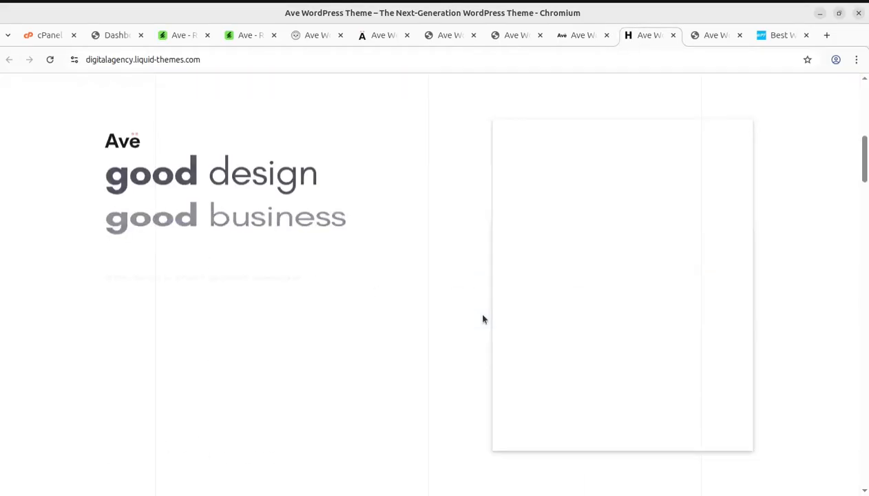
pyautogui.click(717, 36)
pyautogui.scroll(8, 382, 411)
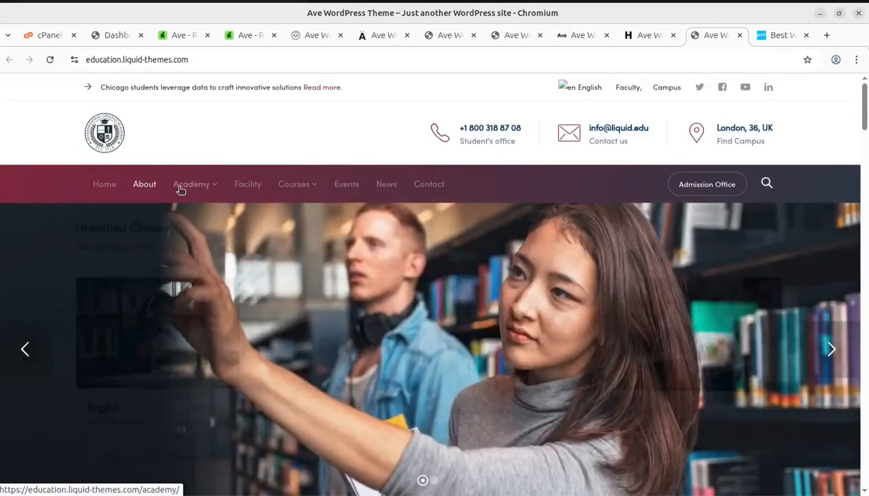
pyautogui.moveTo(200, 190)
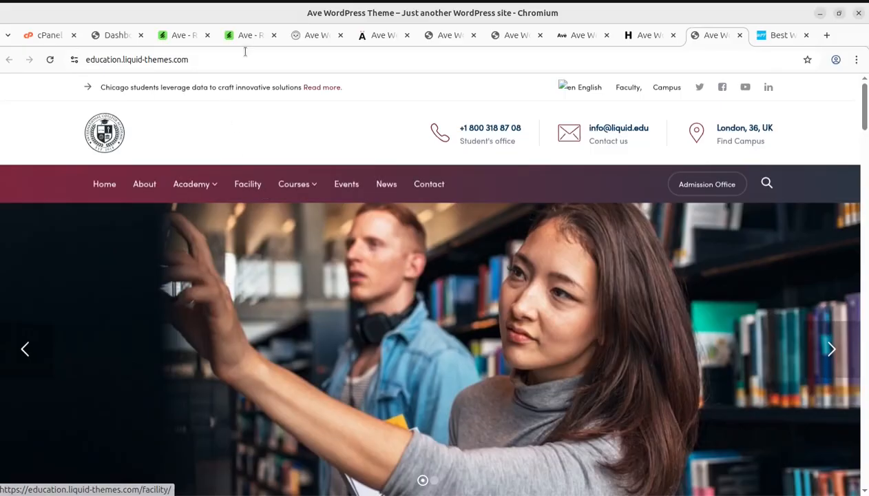
# Step: Browse the demo gallery in Ave's ThemeForest live preview, from the Virtus demos through to Landing, Avantgarde and Personal
pyautogui.click(247, 35)
pyautogui.scroll(-4, 441, 289)
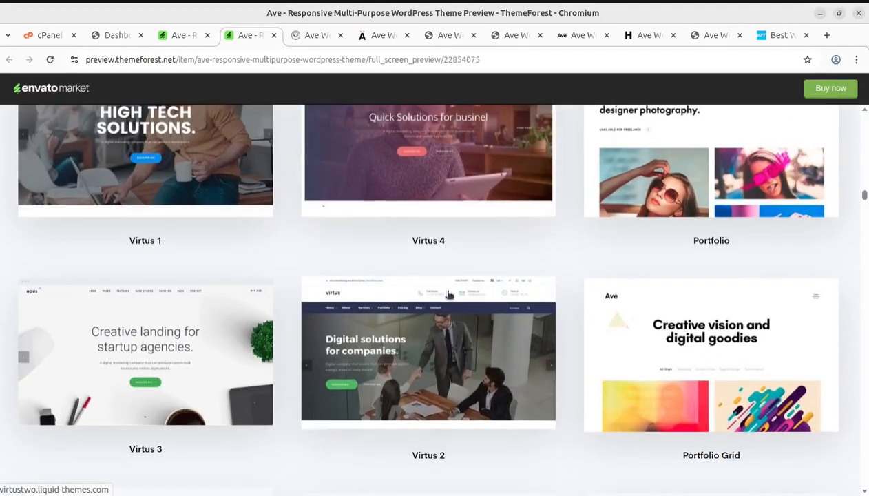
pyautogui.scroll(-2, 447, 294)
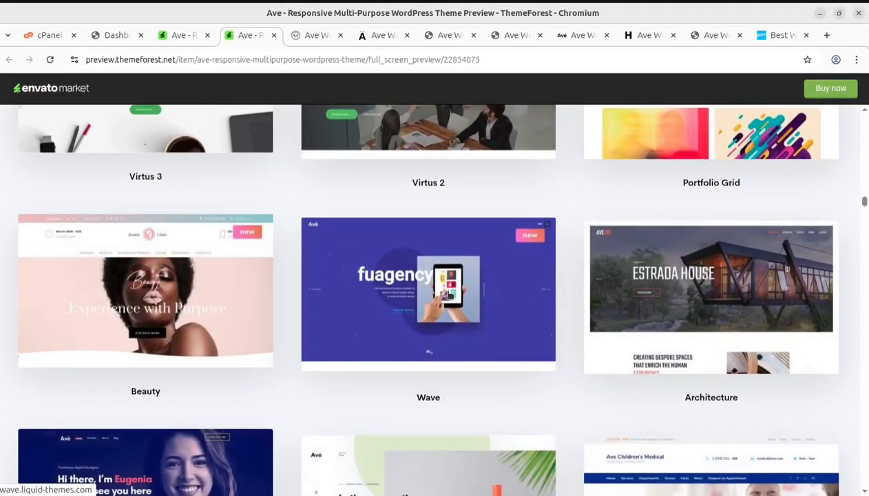
pyautogui.scroll(-2, 444, 289)
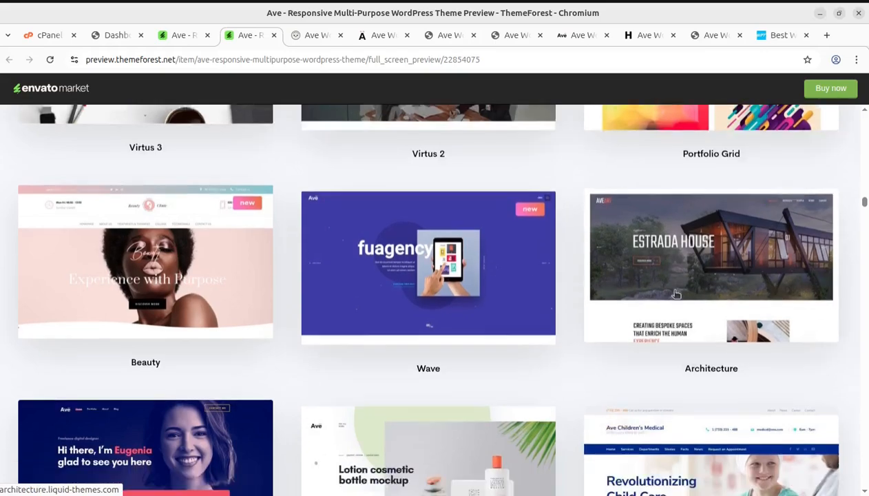
pyautogui.scroll(-2, 256, 255)
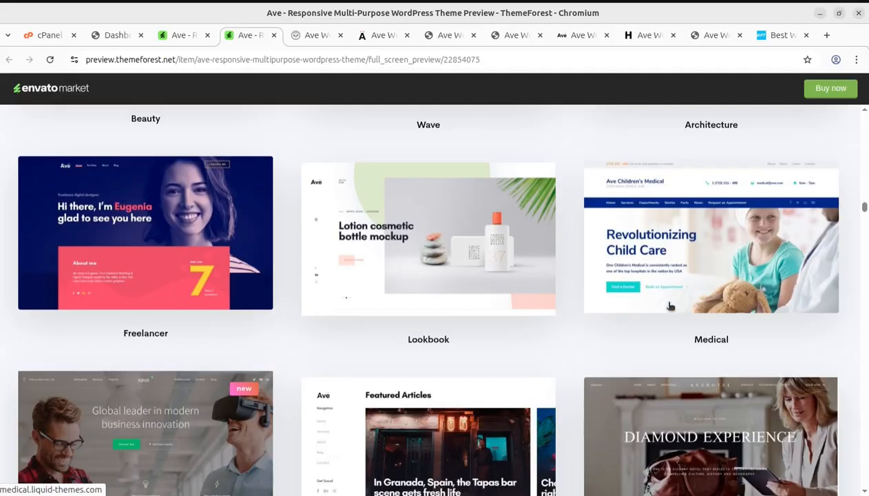
pyautogui.scroll(-3, 668, 302)
pyautogui.scroll(-2, 667, 299)
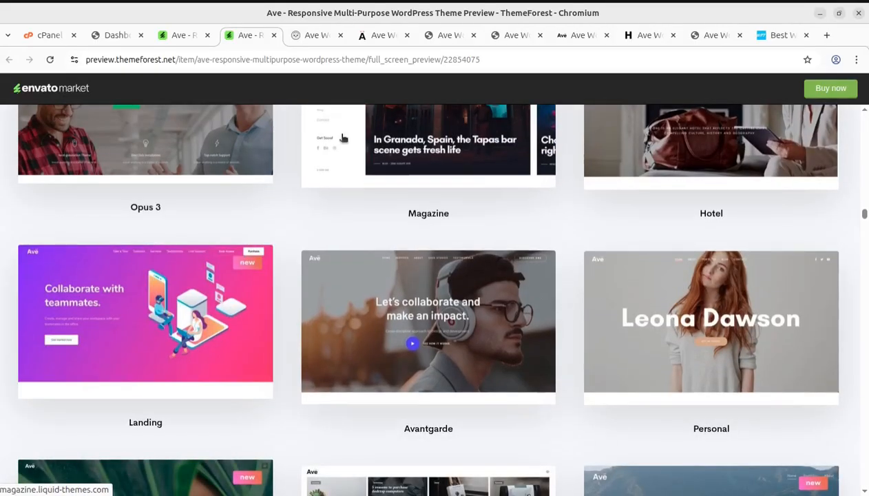
# Step: Review Ave's ThemeForest item page, highlighting "Responsive Multi-Purpose WordPress Theme" in the title and the sales count
pyautogui.click(181, 36)
pyautogui.scroll(5, 151, 198)
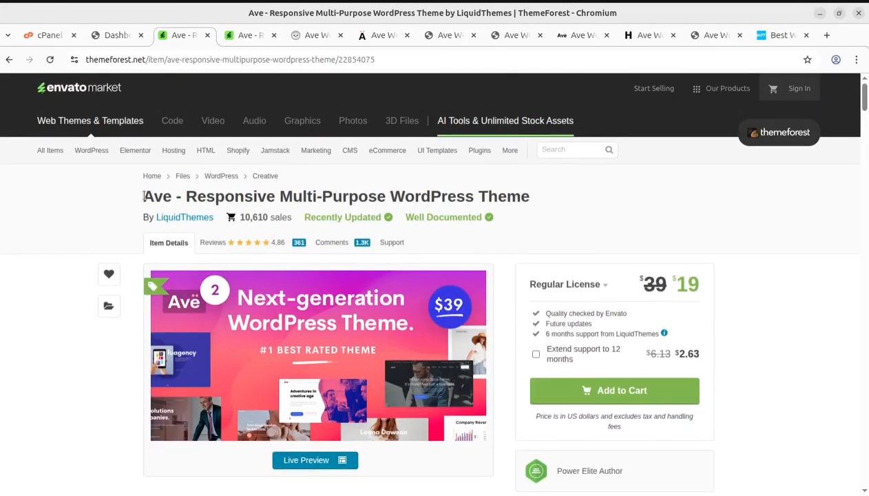
pyautogui.moveTo(144, 196); pyautogui.dragTo(539, 204)
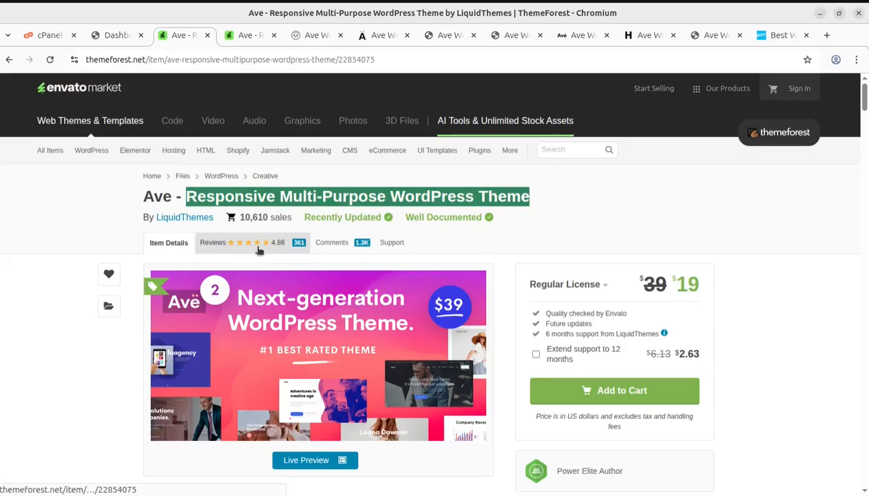
pyautogui.moveTo(292, 218); pyautogui.dragTo(241, 218)
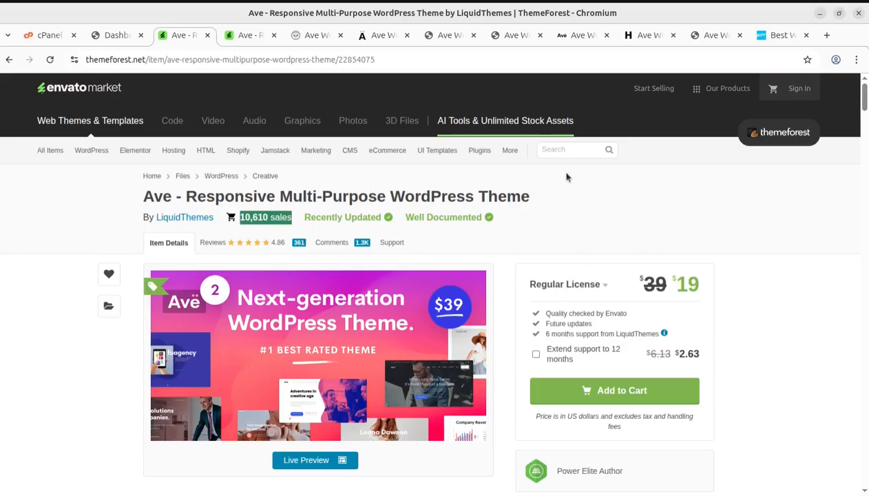
# Step: Browse the wpthemes.co.in homepage through its theme and plugin articles to the footer and return to its header
pyautogui.click(770, 42)
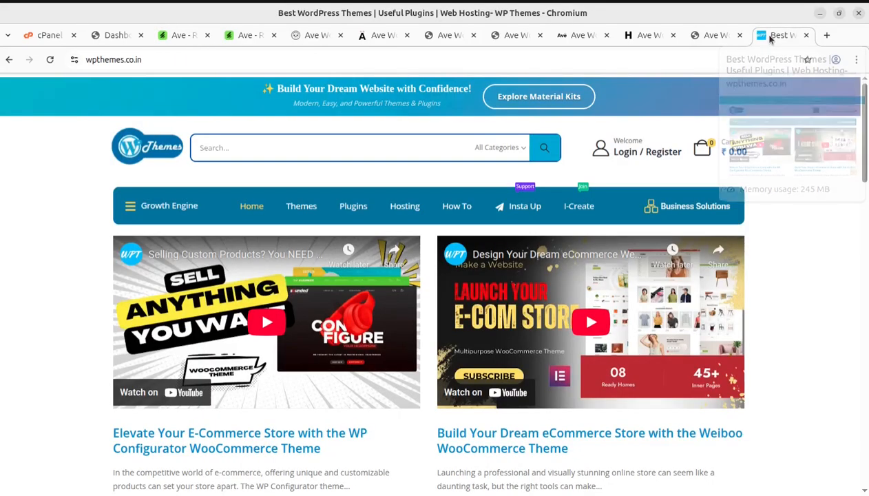
pyautogui.scroll(-3, 13, 289)
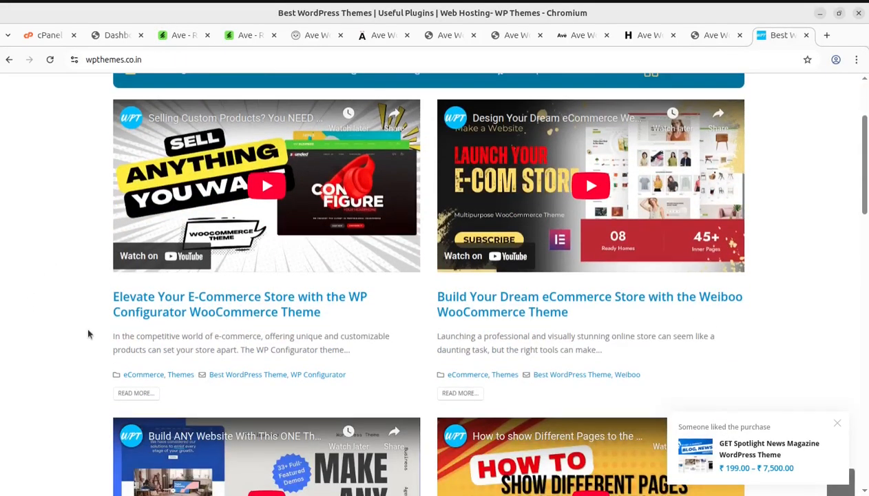
pyautogui.scroll(2, 87, 333)
pyautogui.scroll(-6, 88, 334)
pyautogui.scroll(-6, 88, 334)
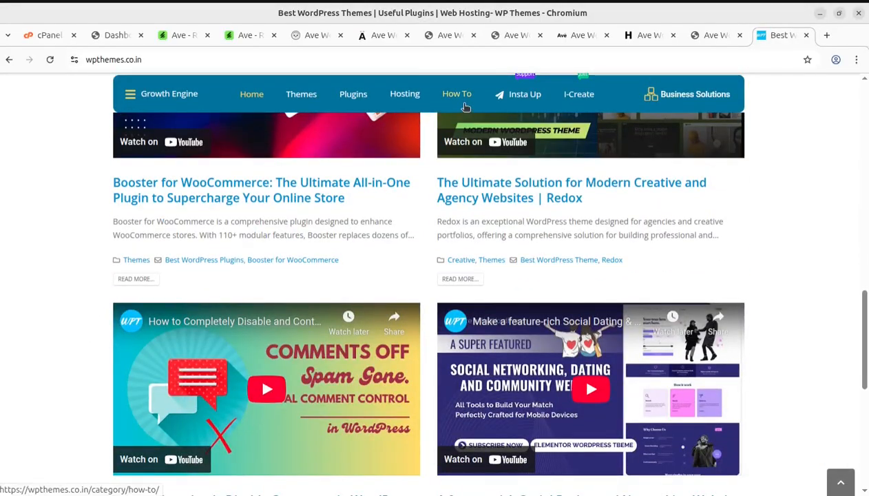
pyautogui.scroll(-5, 397, 240)
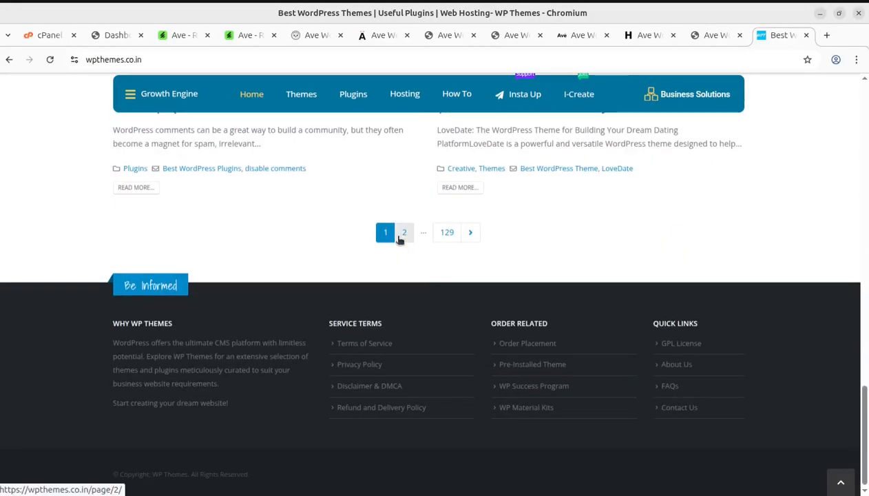
pyautogui.scroll(5, 387, 230)
pyautogui.scroll(7, 386, 226)
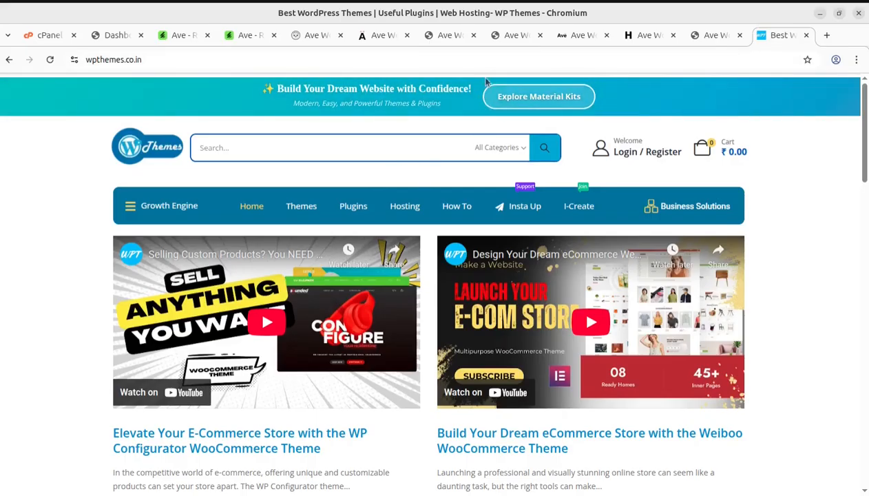
# Step: Revisit the Ave retail and creative demos, returning the creative page to its "Adventures in creative age" hero section
pyautogui.click(513, 35)
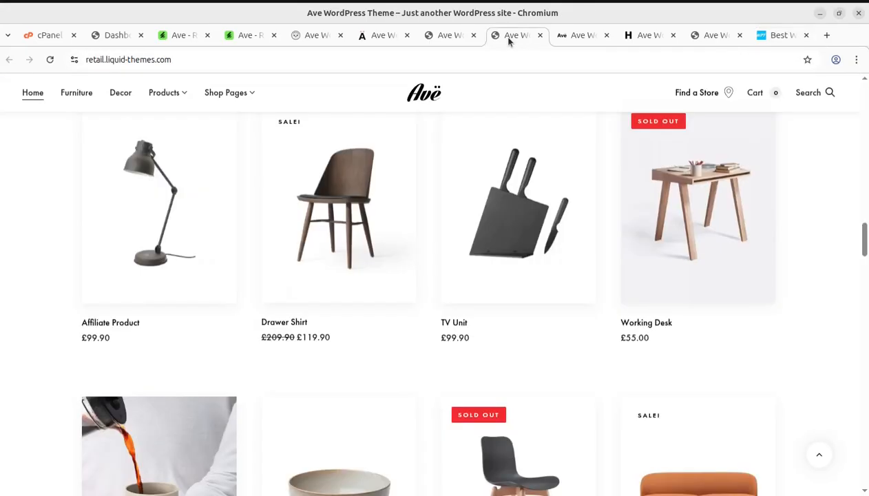
pyautogui.click(447, 37)
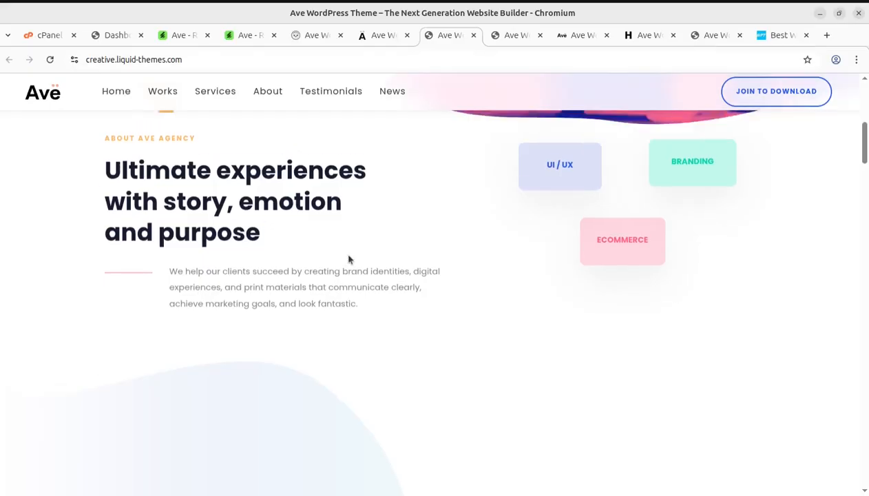
pyautogui.scroll(5, 348, 260)
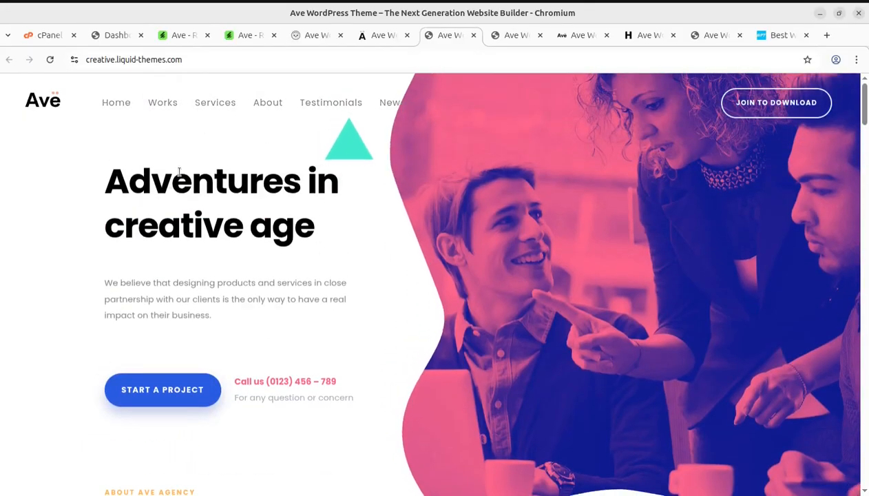
# Step: Return to Ave's ThemeForest item page and highlight the discounted Regular License price
pyautogui.click(184, 35)
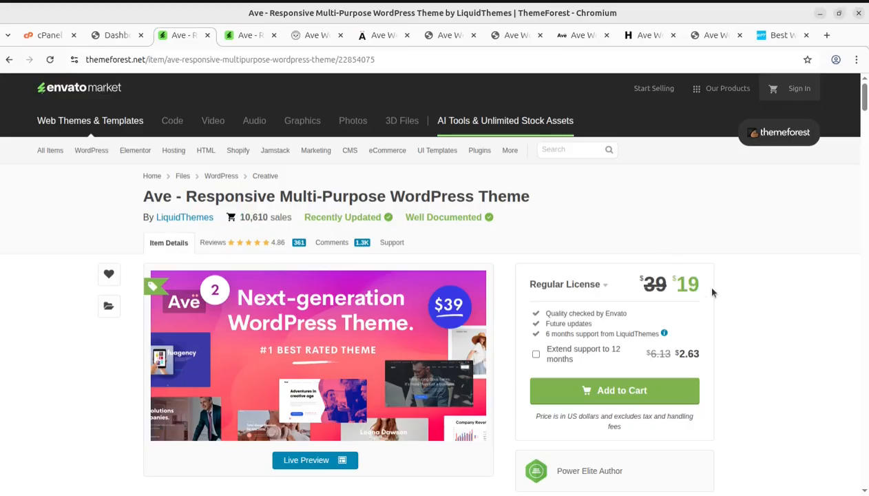
pyautogui.moveTo(712, 292); pyautogui.dragTo(677, 288)
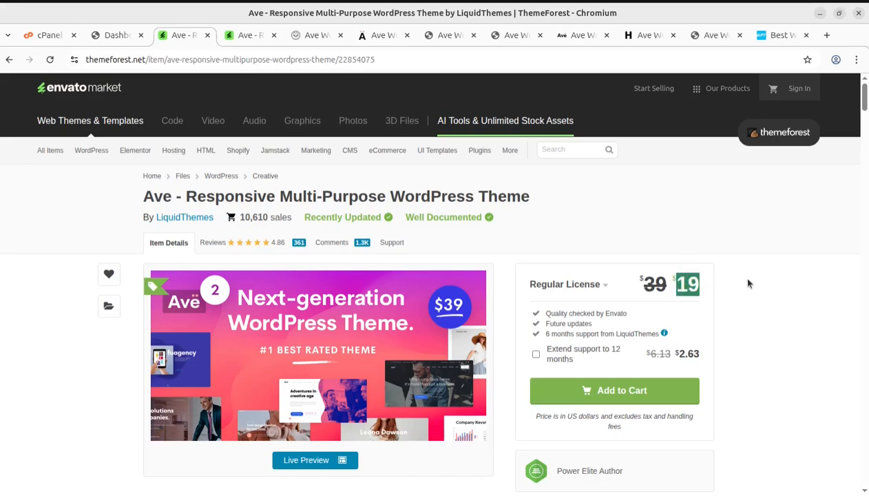
pyautogui.click(619, 215)
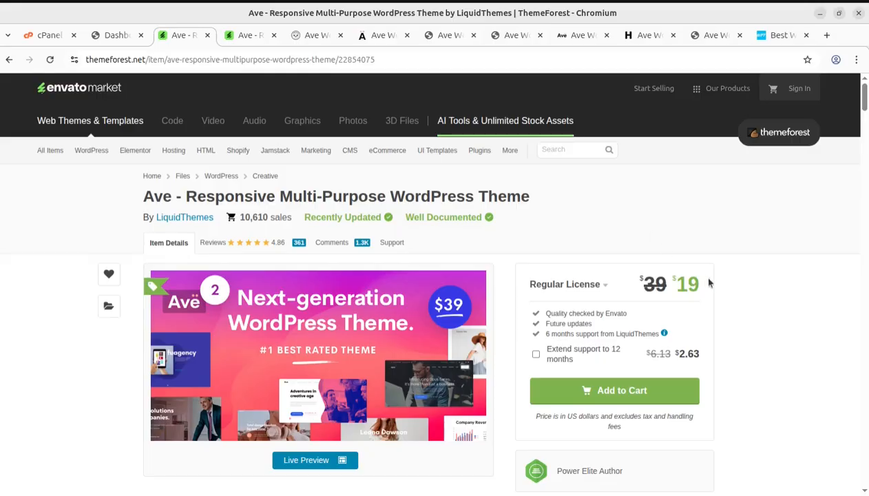
pyautogui.moveTo(695, 281); pyautogui.dragTo(677, 283)
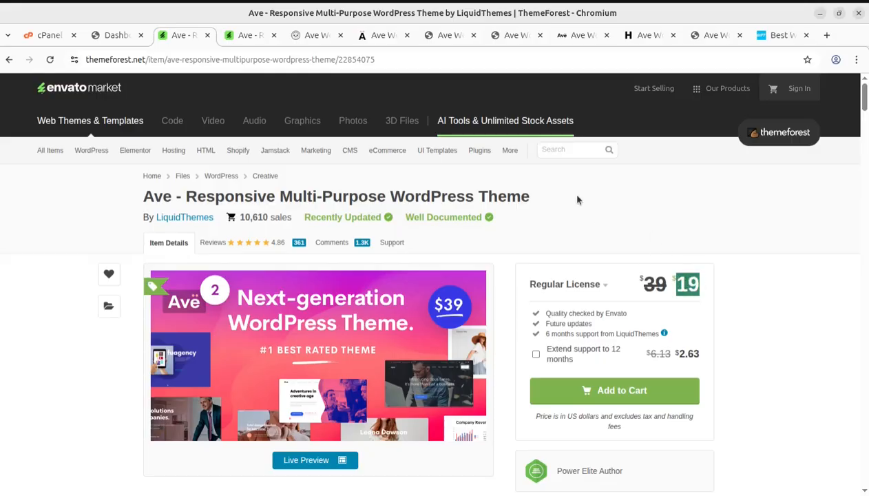
pyautogui.click(773, 221)
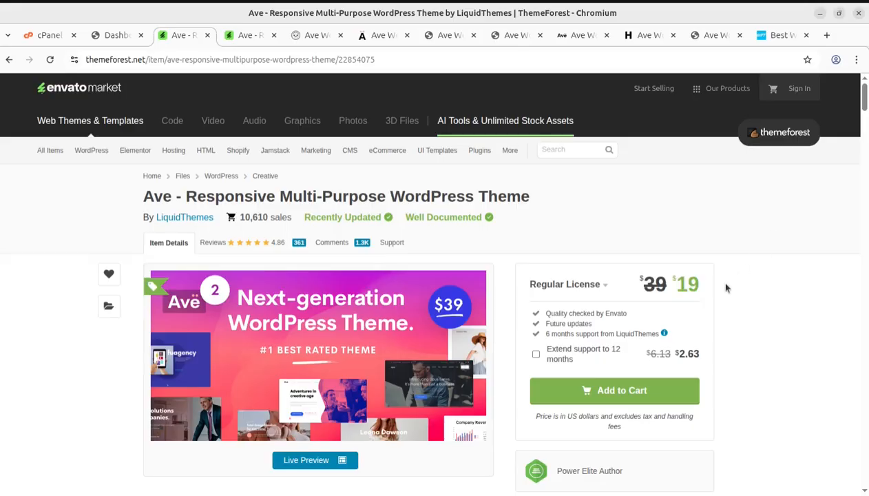
pyautogui.moveTo(697, 283); pyautogui.dragTo(676, 283)
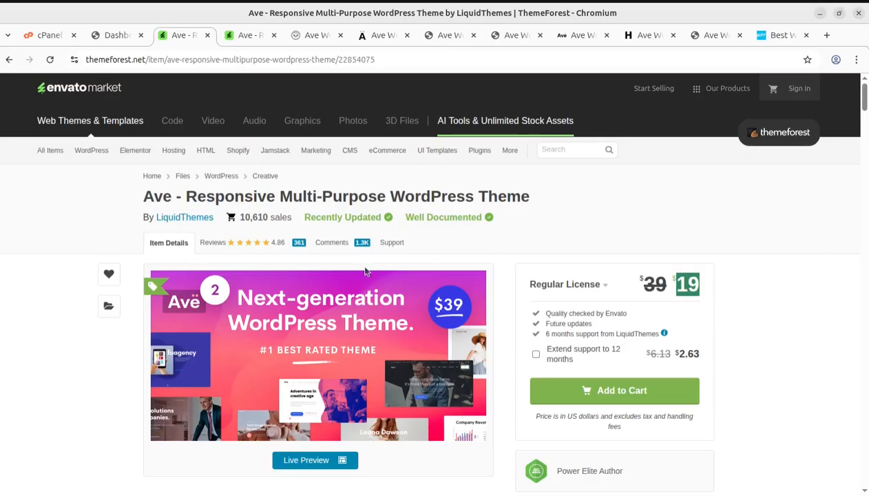
# Step: Look through the item description and details below the preview image, highlighting the Created value under the tags
pyautogui.scroll(-5, 504, 356)
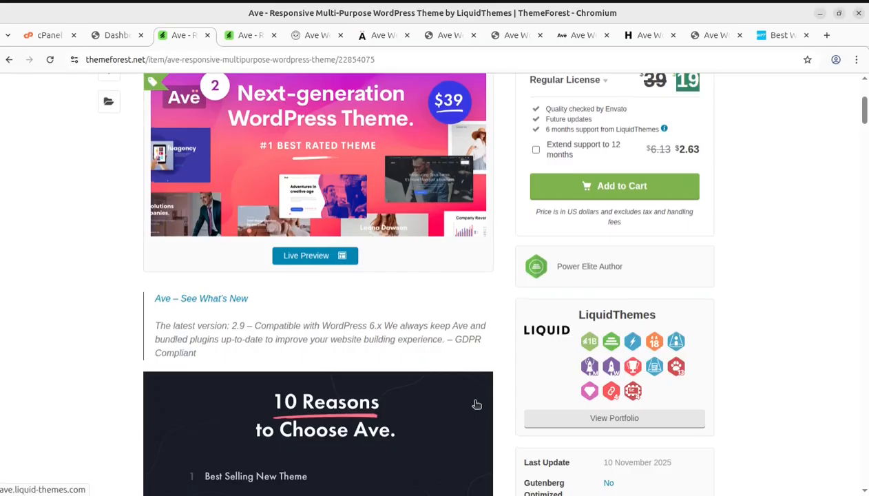
pyautogui.scroll(-3, 475, 404)
pyautogui.scroll(-2, 453, 401)
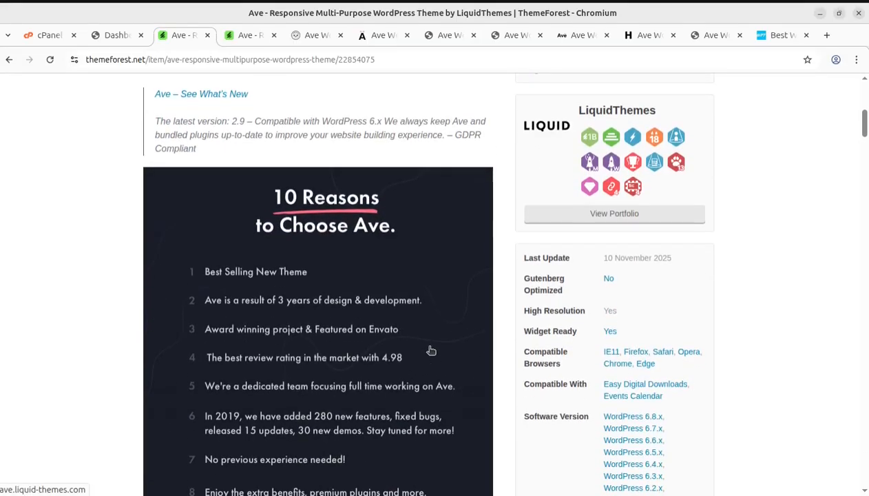
pyautogui.scroll(-2, 430, 351)
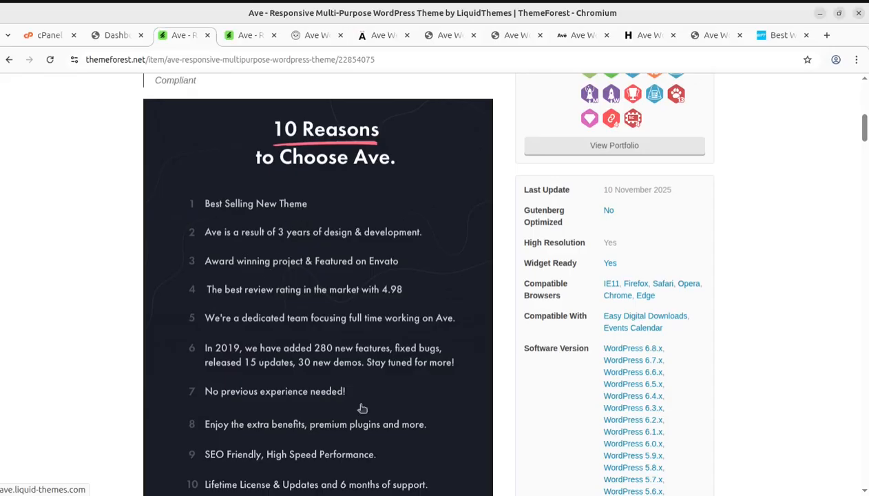
pyautogui.scroll(-3, 650, 425)
pyautogui.scroll(-4, 649, 425)
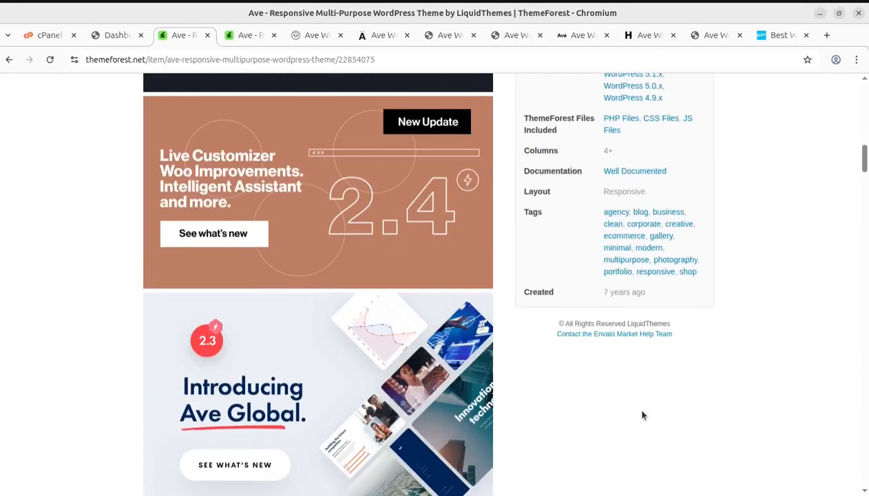
pyautogui.moveTo(654, 304); pyautogui.dragTo(605, 293)
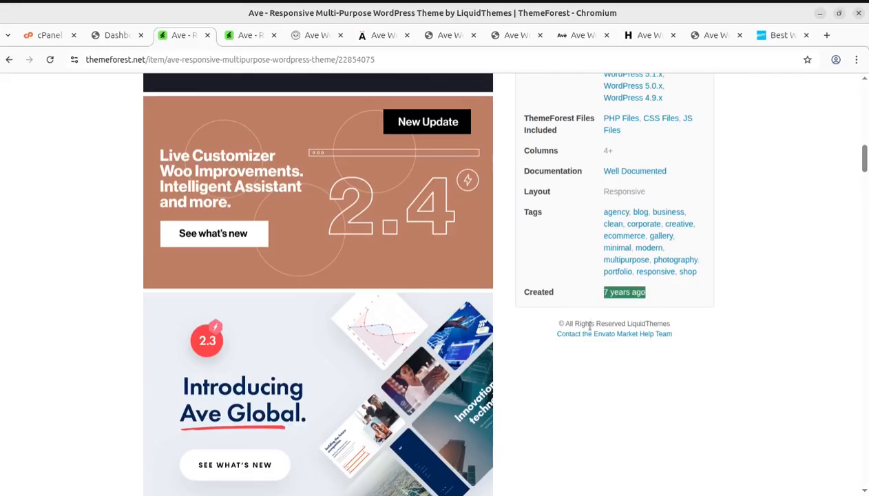
# Step: Review the "10 Reasons to Choose Ave" list and the update banners below it, returning to the item page's header
pyautogui.scroll(8, 628, 458)
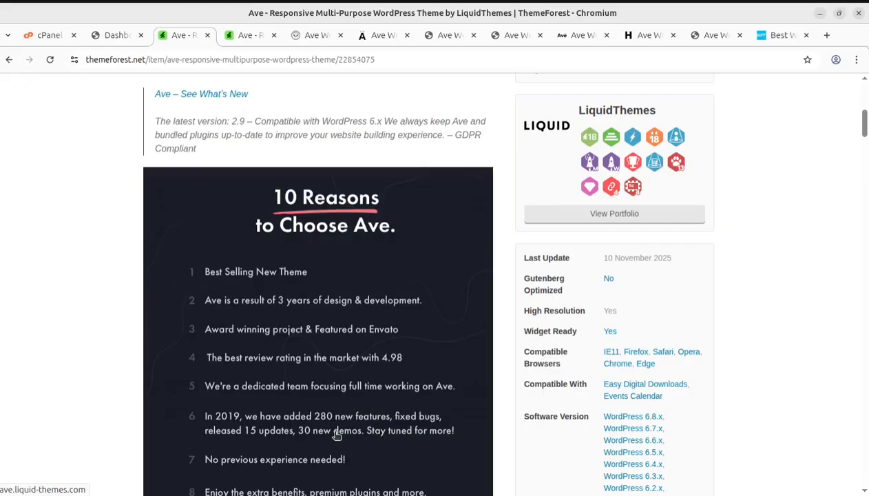
pyautogui.scroll(-2, 335, 434)
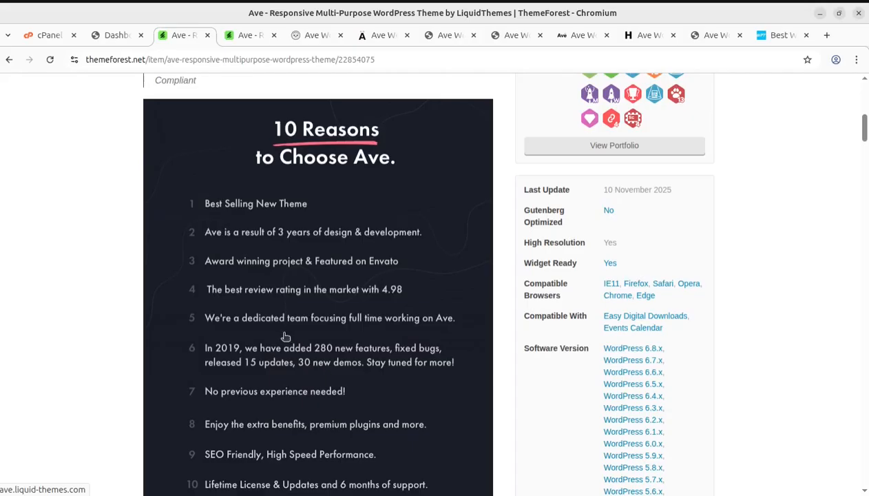
pyautogui.scroll(-4, 319, 424)
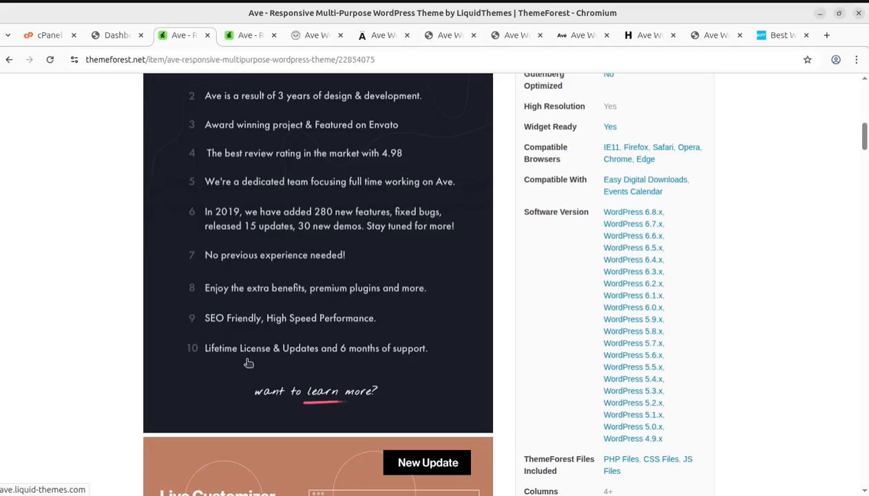
pyautogui.scroll(-10, 229, 420)
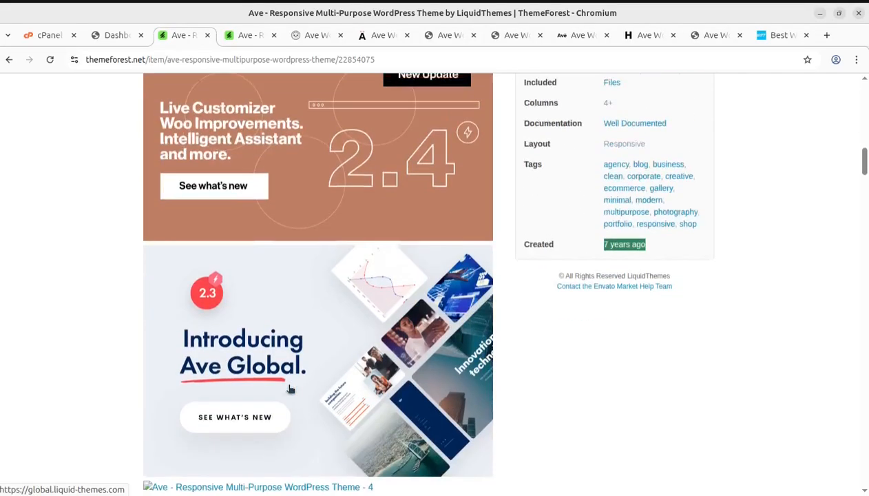
pyautogui.scroll(12, 289, 389)
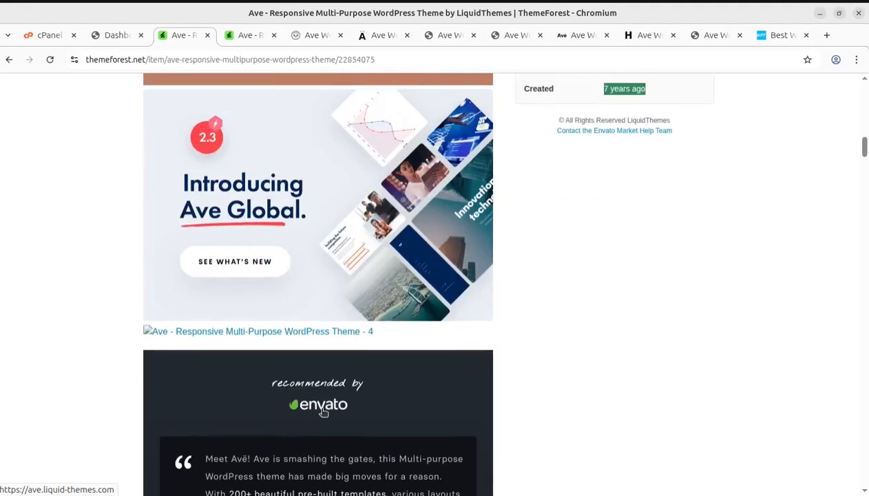
pyautogui.scroll(10, 460, 418)
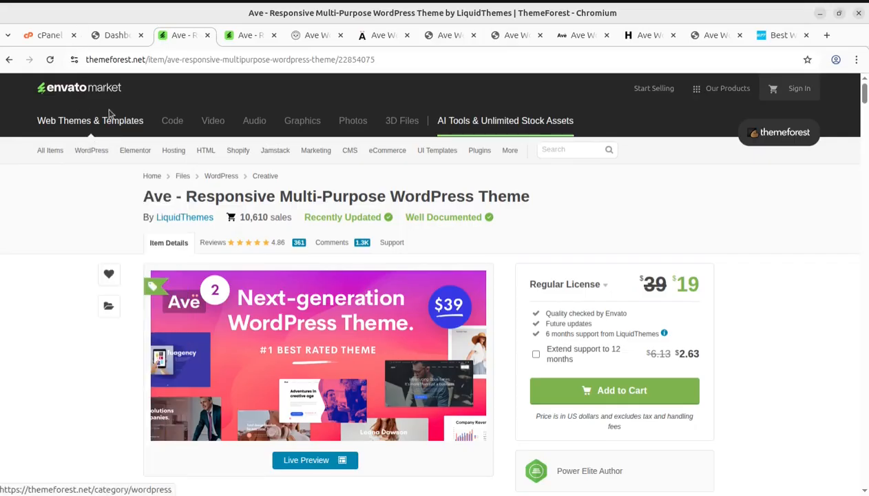
# Step: Look through the open Ave live preview and demo sites in order, from the demo gallery to the education demo
pyautogui.click(252, 36)
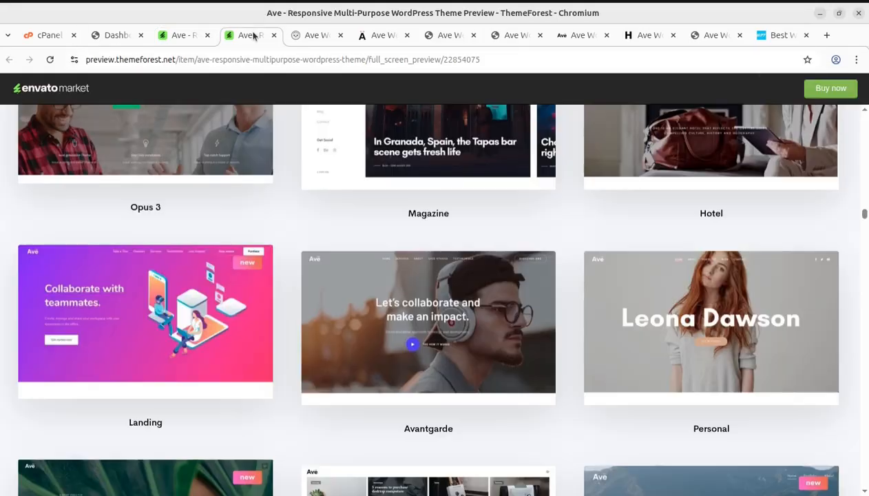
pyautogui.click(315, 34)
pyautogui.click(380, 35)
pyautogui.moveTo(385, 100)
pyautogui.scroll(10, 384, 209)
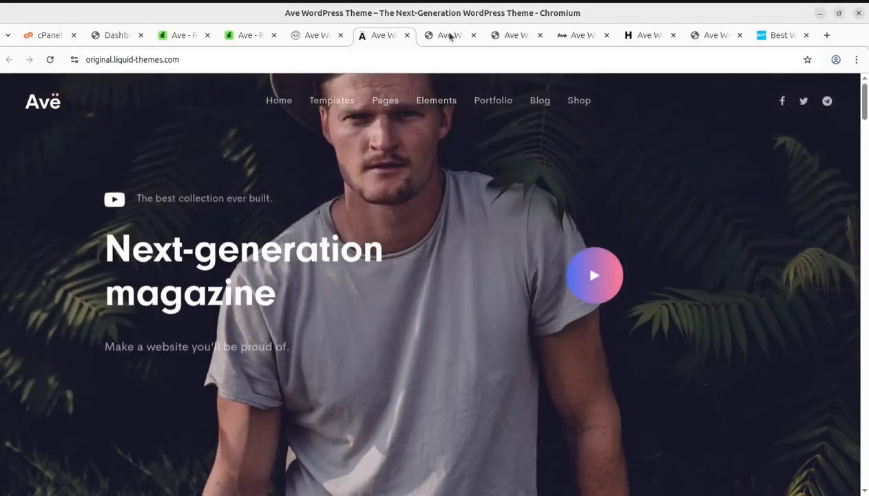
pyautogui.click(448, 34)
pyautogui.click(515, 35)
pyautogui.click(583, 38)
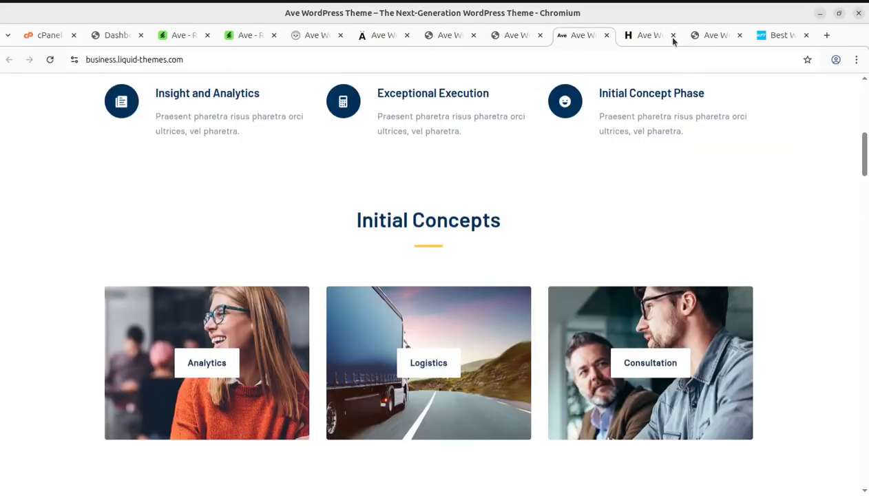
pyautogui.click(658, 36)
pyautogui.click(695, 35)
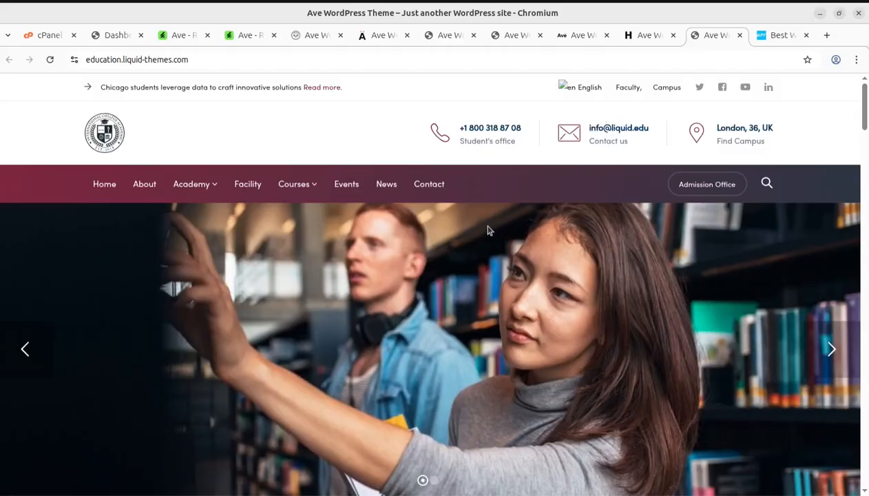
# Step: Check the WordPress site's front end in a separate tab from its dashboard, and show the hosting account's cPanel Tools page
pyautogui.click(117, 41)
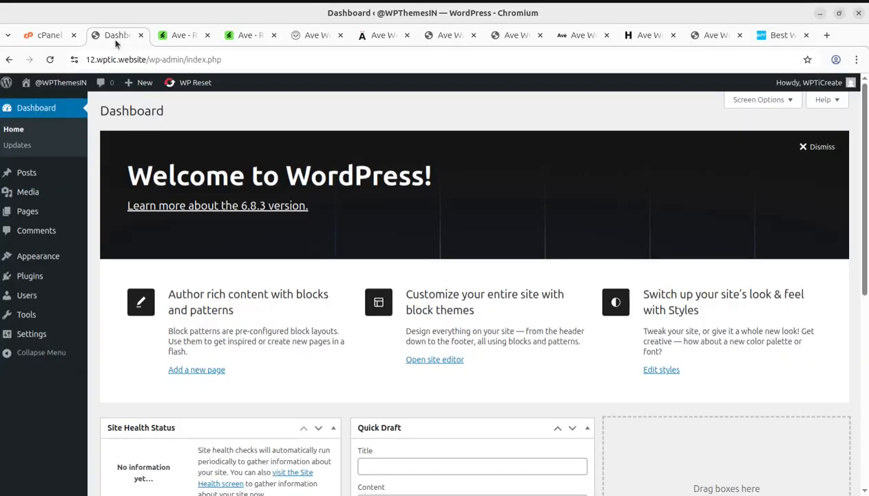
pyautogui.moveTo(42, 83)
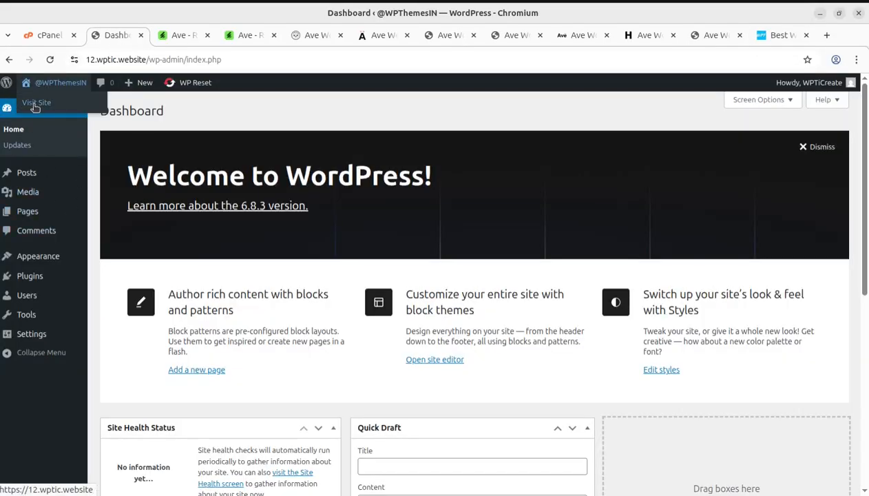
pyautogui.middleClick(36, 105)
pyautogui.click(165, 35)
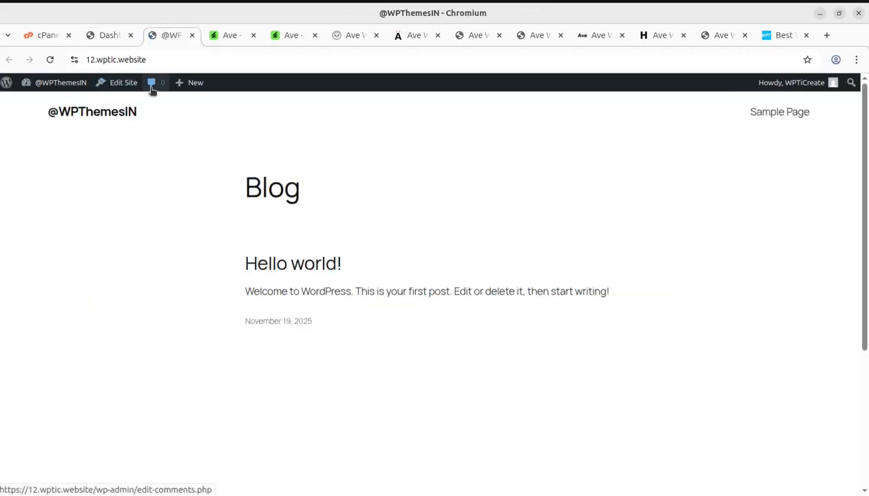
pyautogui.click(192, 38)
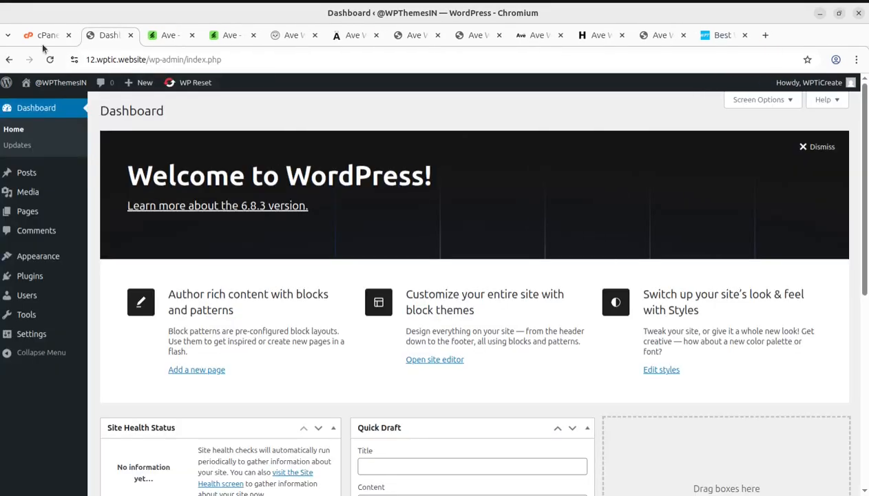
pyautogui.click(42, 36)
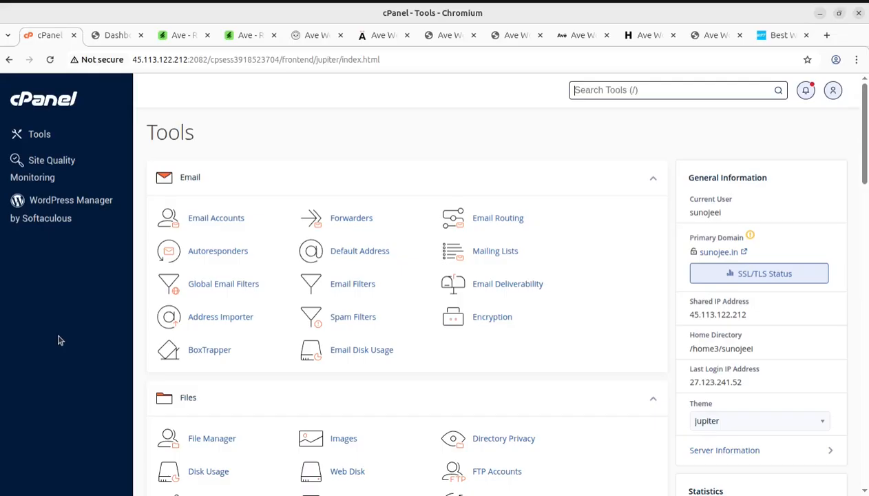
# Step: Open Business Solutions on wpthemes.co.in and browse the website and automation packages down to the eCommerce store offer
pyautogui.click(771, 35)
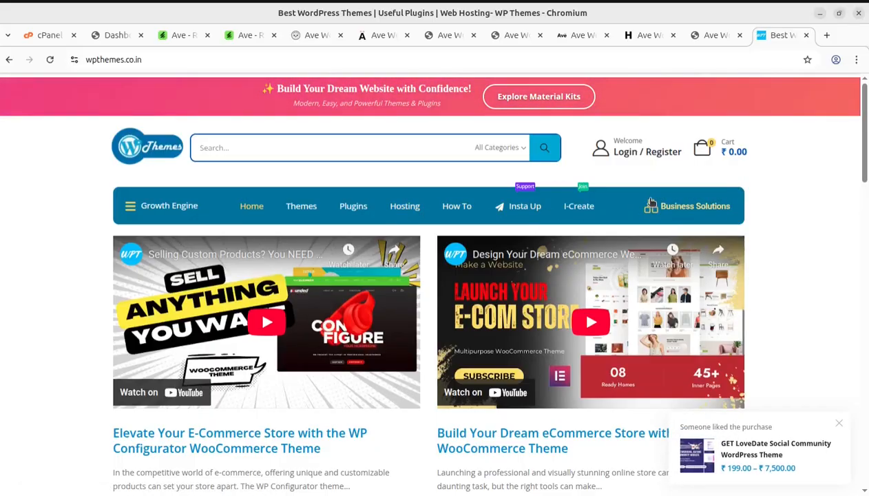
pyautogui.click(683, 210)
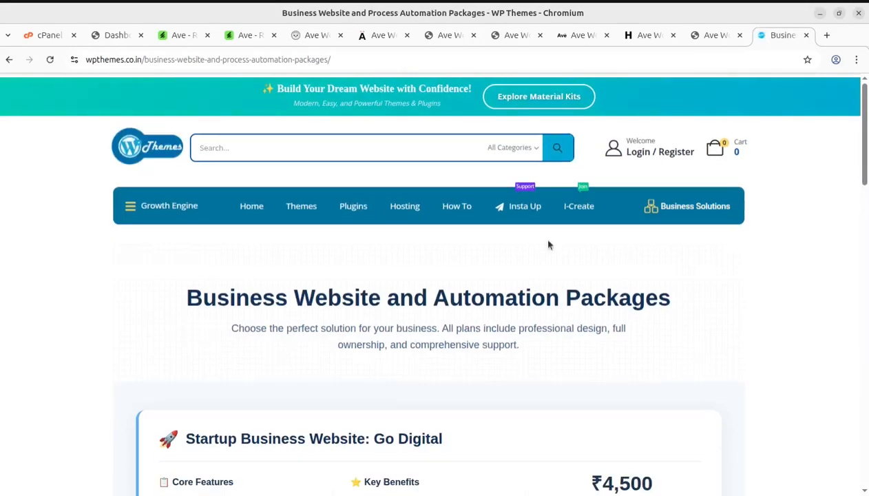
pyautogui.scroll(-5, 541, 241)
pyautogui.scroll(-7, 541, 246)
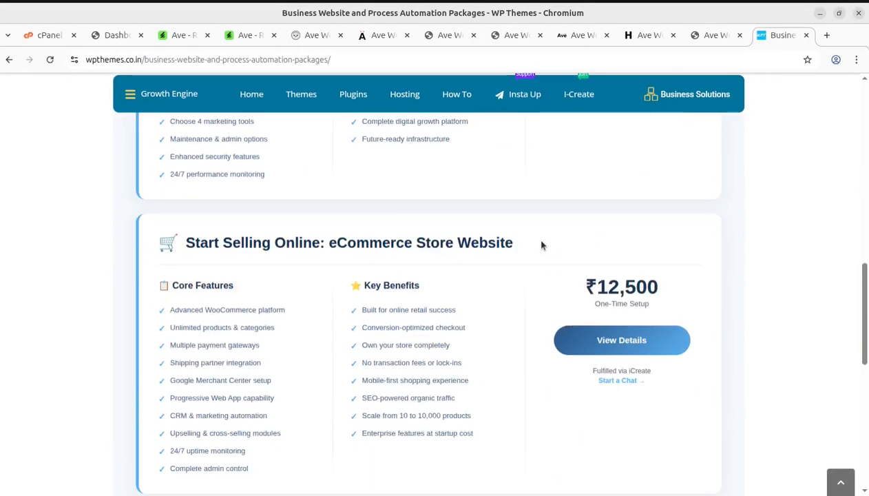
pyautogui.scroll(8, 506, 229)
pyautogui.scroll(3, 625, 216)
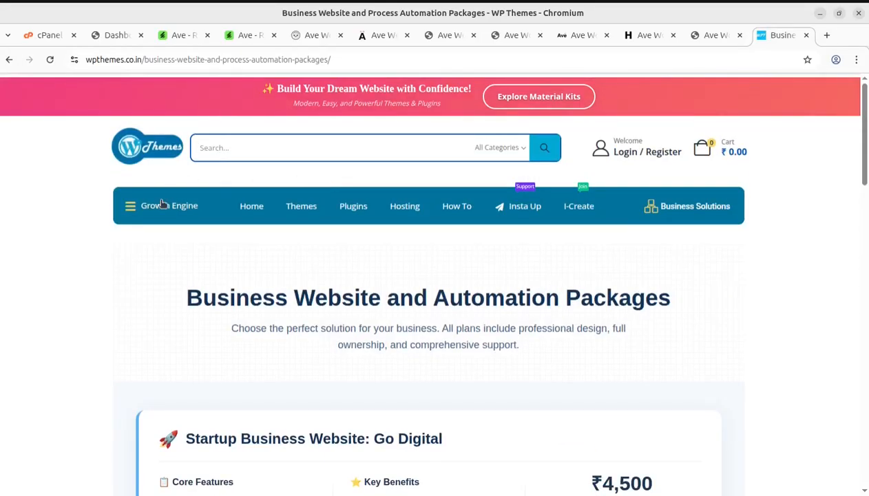
# Step: Open the WP Success Program page from the Growth Engine entries and skim its introduction
pyautogui.moveTo(157, 214)
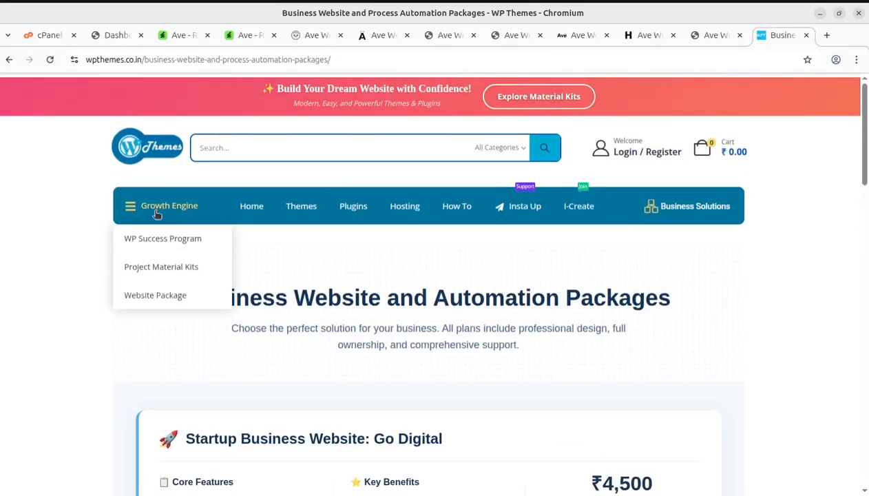
pyautogui.click(154, 241)
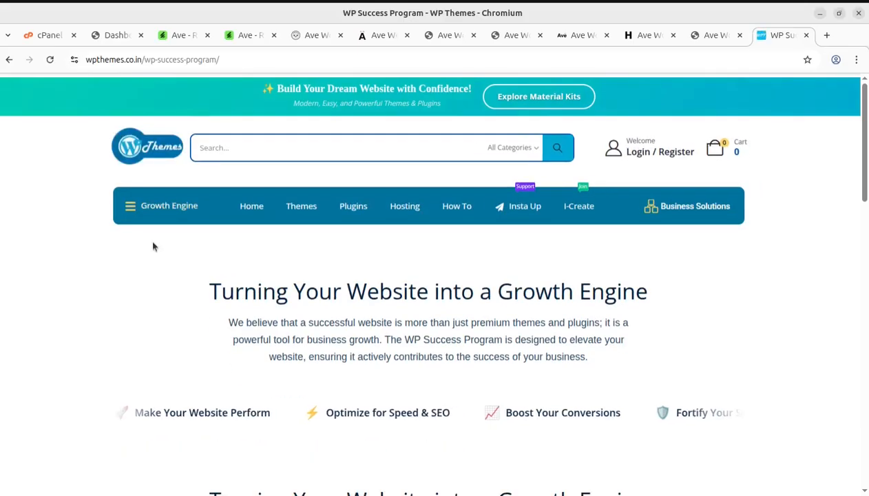
pyautogui.scroll(-3, 86, 219)
pyautogui.scroll(3, 86, 219)
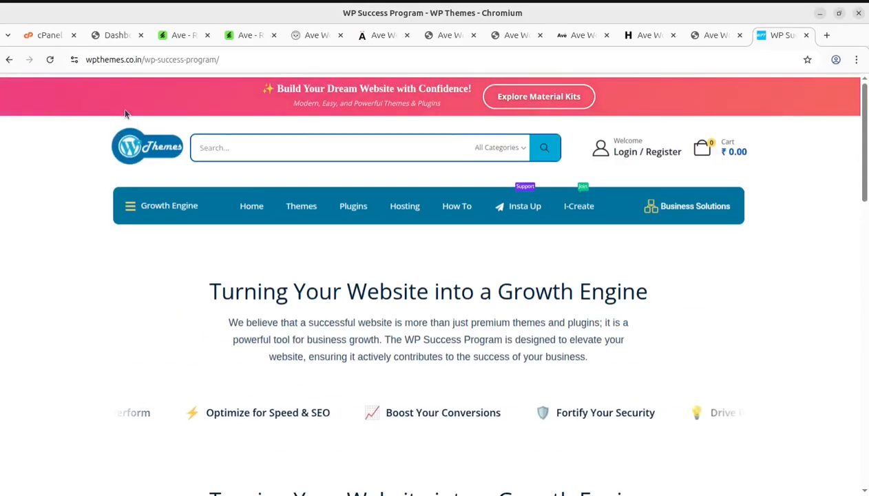
# Step: Revisit the WordPress dashboard and return to Ave's ThemeForest item page
pyautogui.click(114, 36)
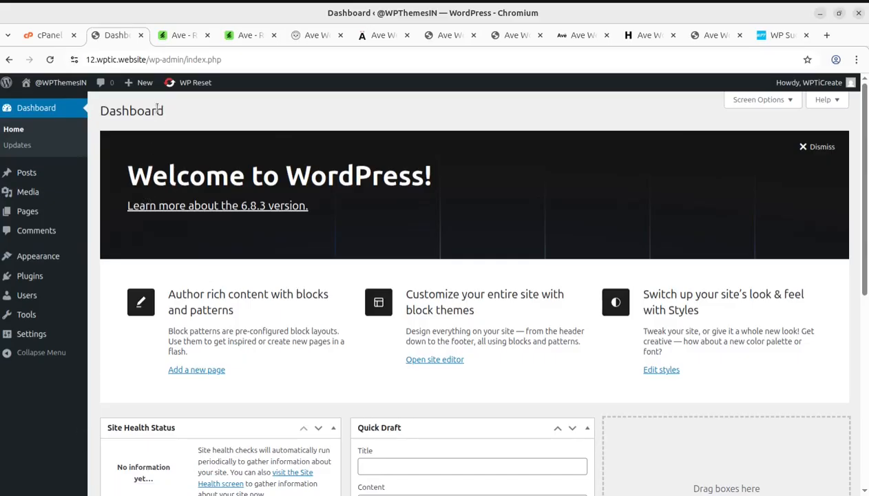
pyautogui.click(178, 36)
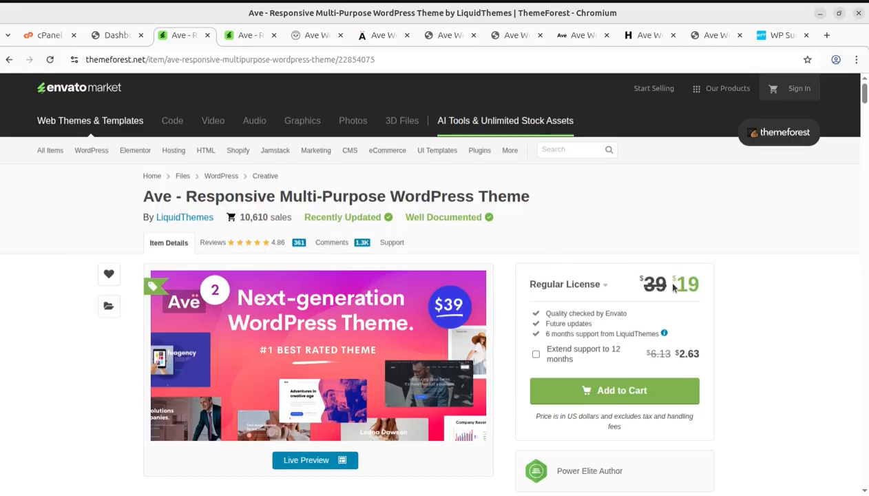
# Step: Highlight the discounted price and the Future updates entry in Ave's Regular License details
pyautogui.moveTo(675, 278); pyautogui.dragTo(698, 278)
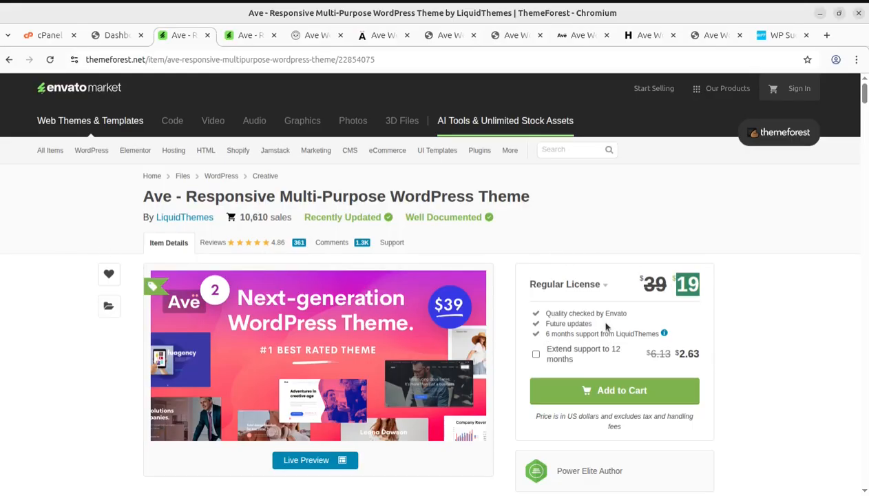
pyautogui.moveTo(592, 323); pyautogui.dragTo(544, 324)
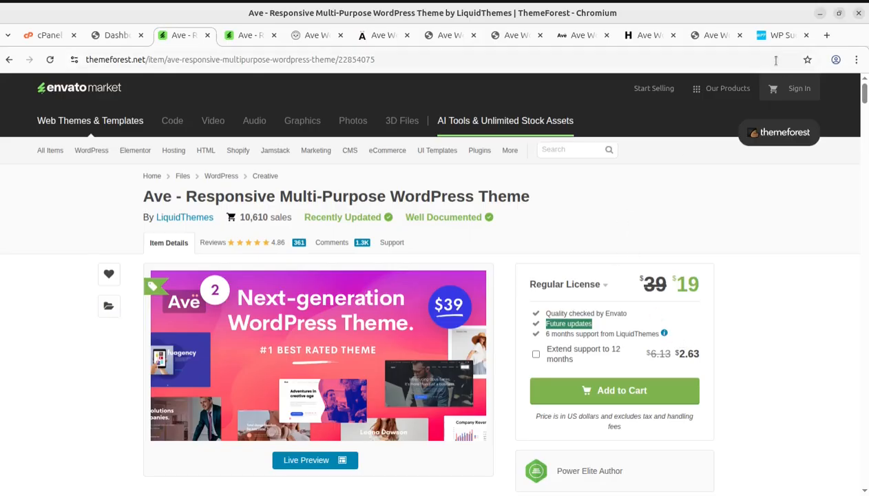
# Step: Open the i-Create website from the WP Success Program page, skim its homepage, and show and close its support chat
pyautogui.click(773, 39)
pyautogui.moveTo(576, 205)
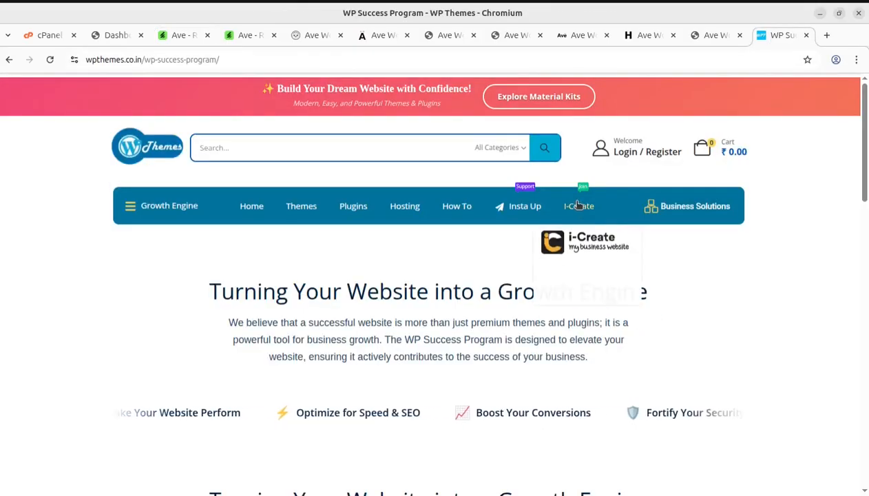
pyautogui.click(577, 247)
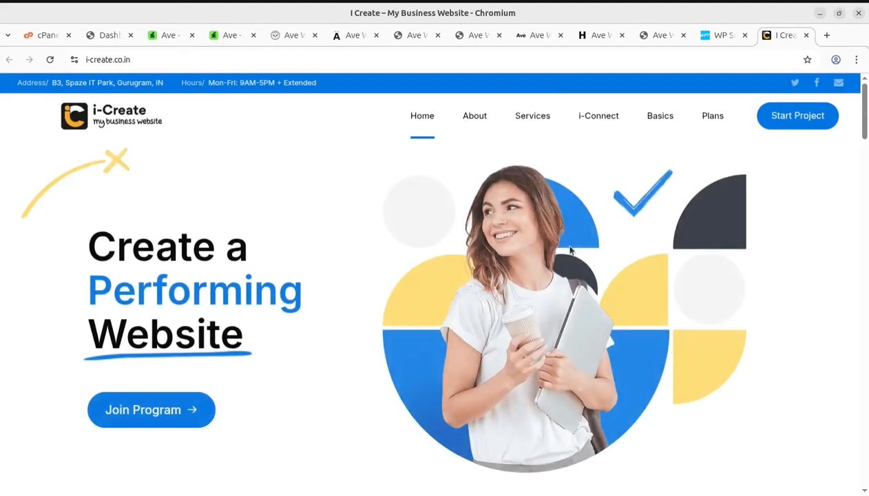
pyautogui.scroll(-3, 642, 283)
pyautogui.scroll(3, 642, 283)
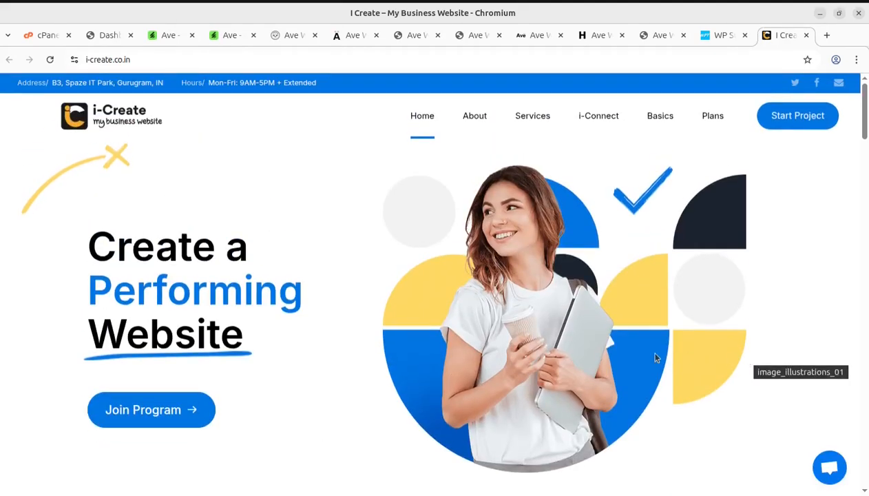
pyautogui.click(829, 468)
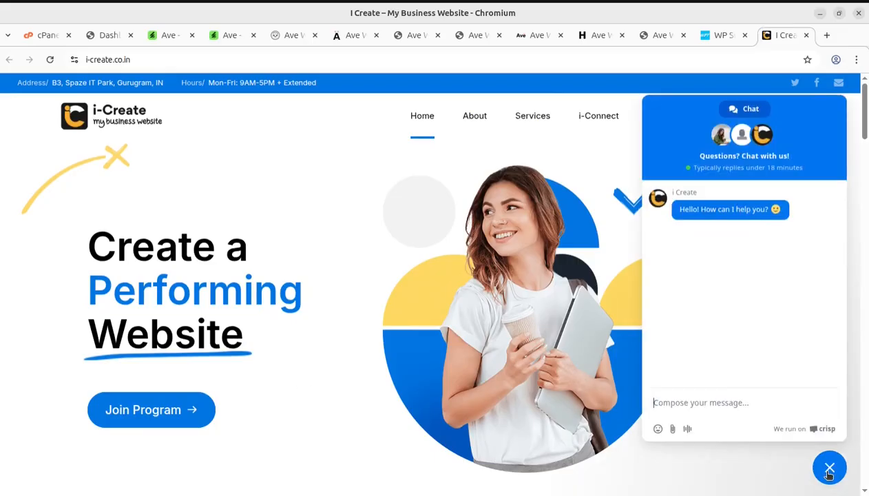
pyautogui.click(829, 469)
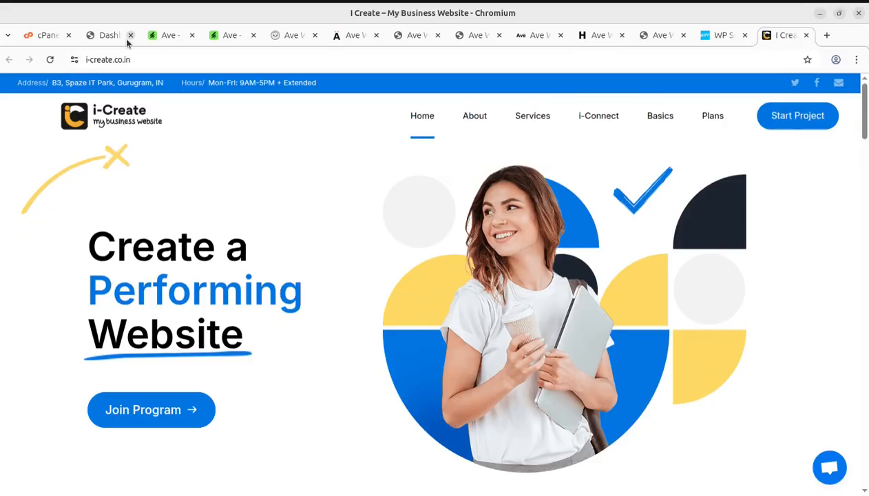
# Step: Switch to the file manager and point out ave.zip, ave-child.zip, changelog.txt and Online Documentation.pdf in the Ave_v2.9 folder
pyautogui.hotkey('alt', 'Tab')
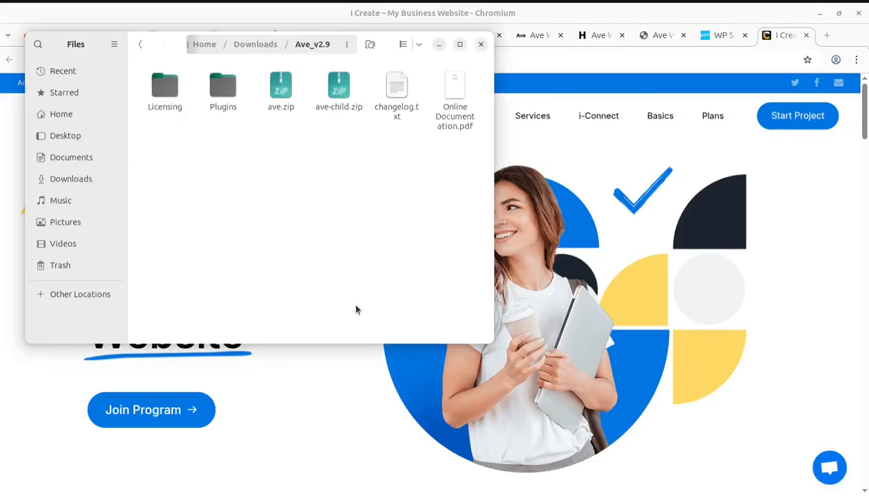
pyautogui.click(278, 108)
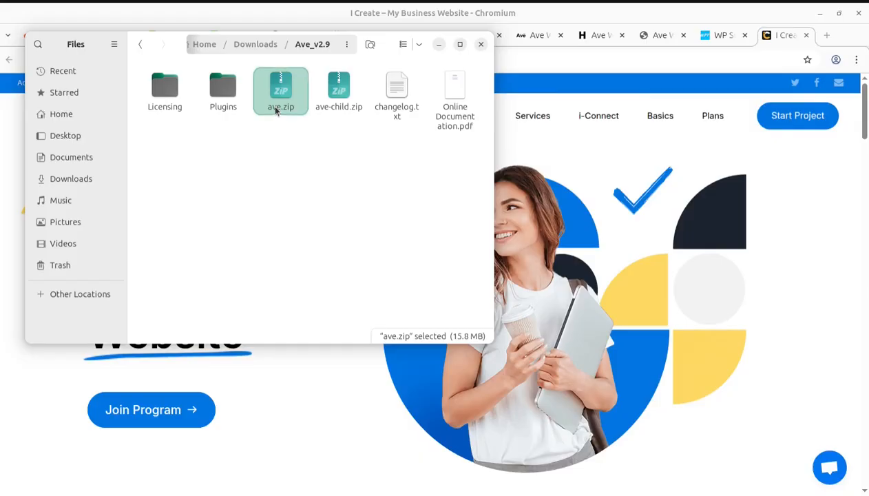
pyautogui.click(336, 109)
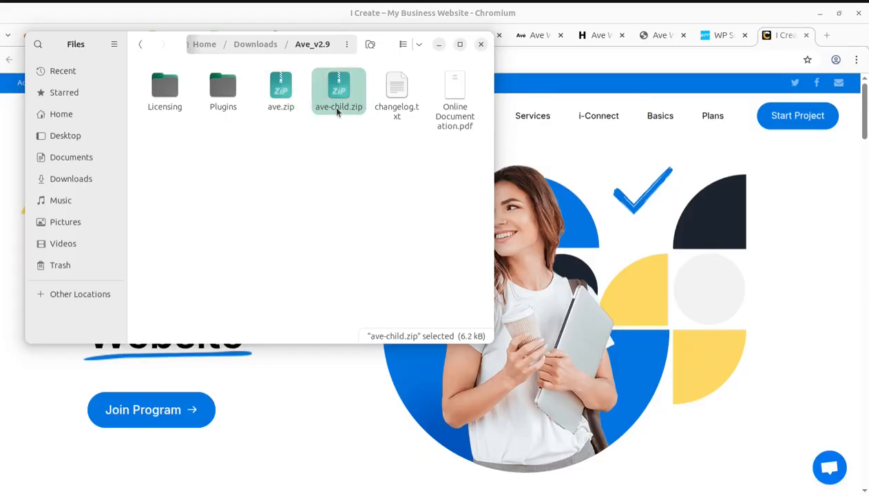
pyautogui.click(393, 115)
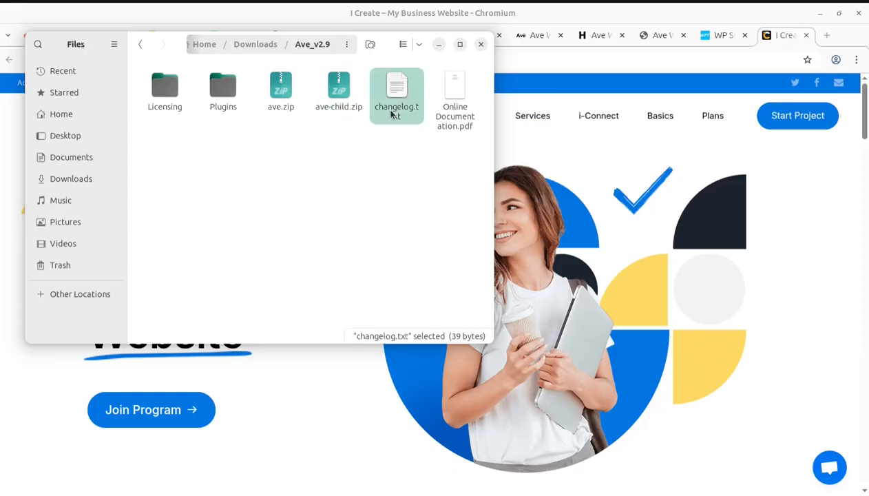
pyautogui.click(456, 115)
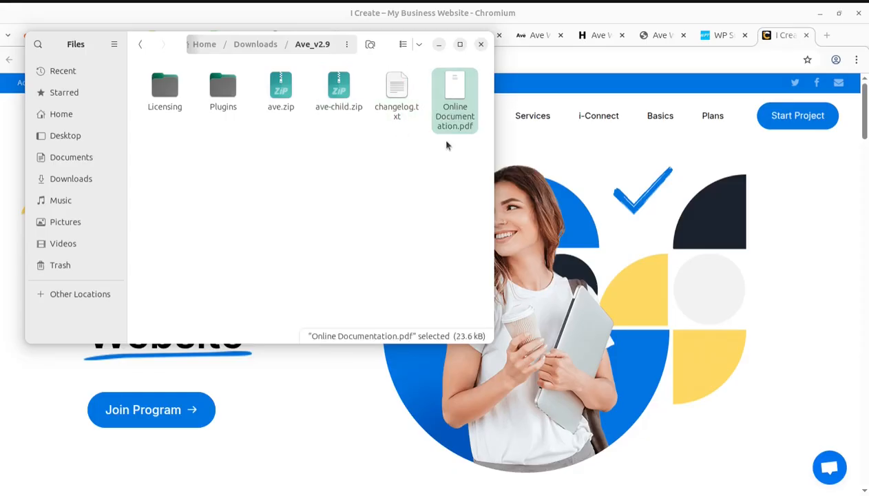
# Step: Show the plugin archives in Ave_v2.9's Plugins folder, return to the parent folder and minimize the file manager
pyautogui.click(221, 102)
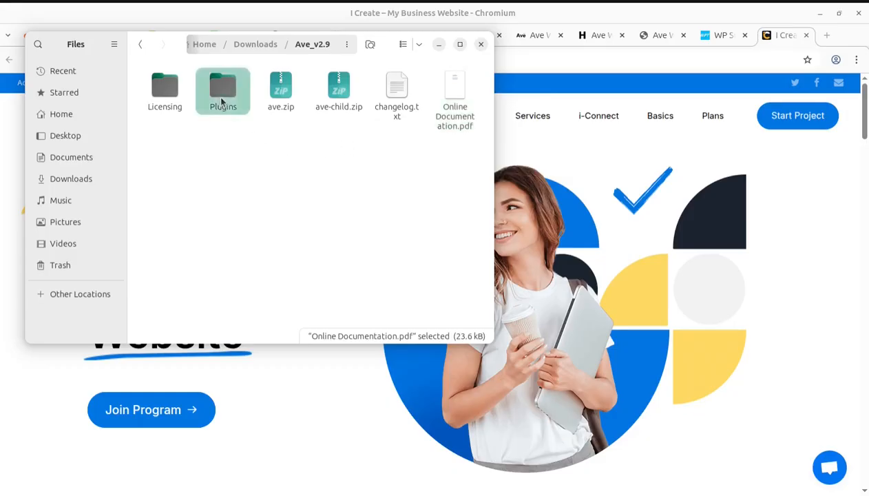
pyautogui.doubleClick(221, 101)
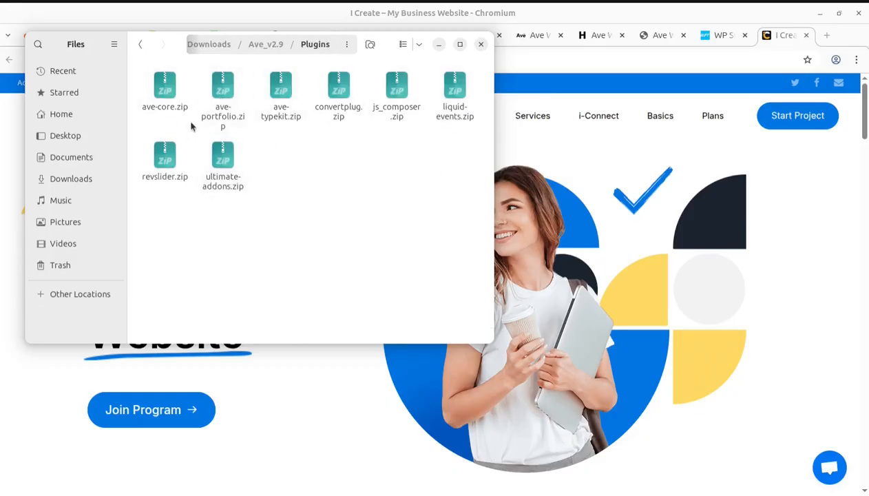
pyautogui.click(267, 46)
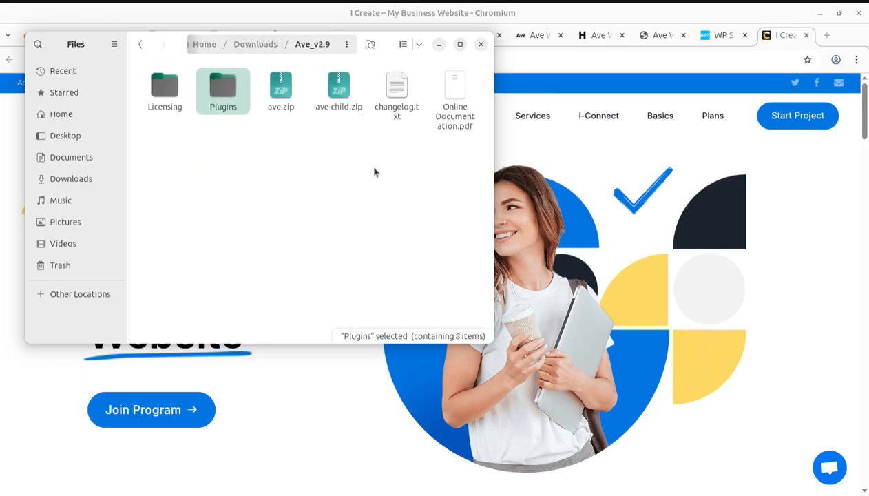
pyautogui.click(439, 44)
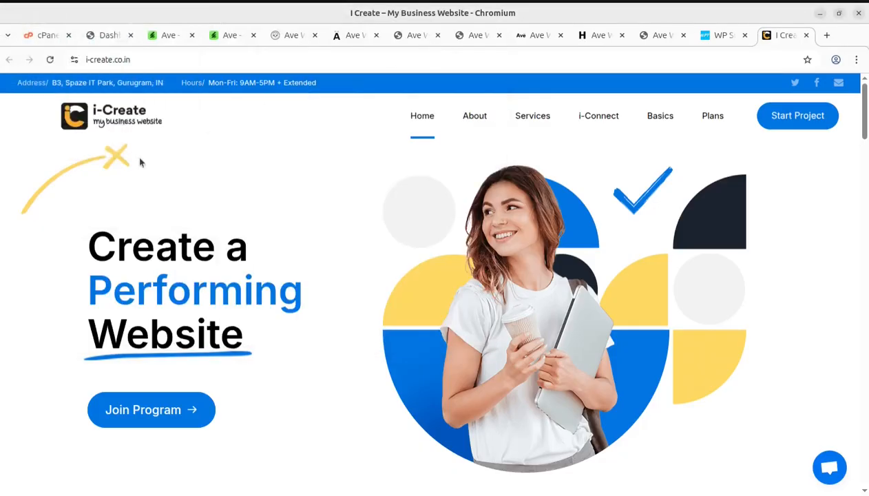
# Step: Upload ave.zip from the Ave_v2.9 folder as a new theme on the WordPress site and install it
pyautogui.click(169, 35)
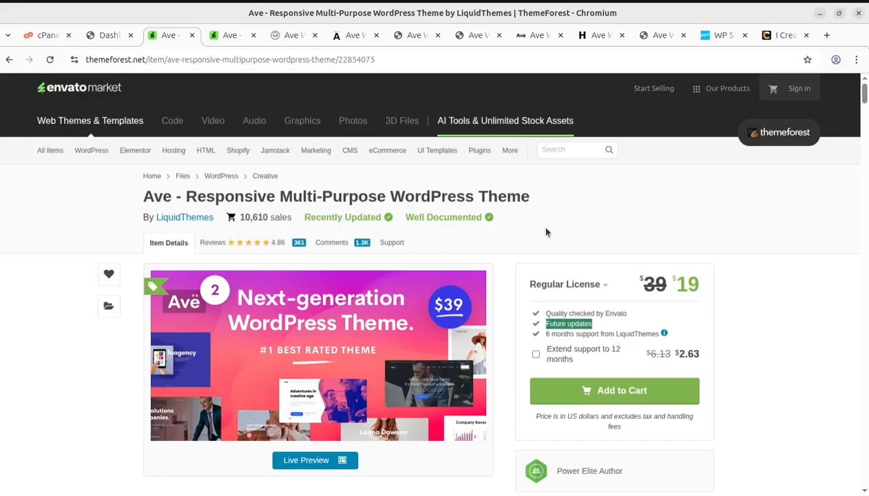
pyautogui.click(108, 35)
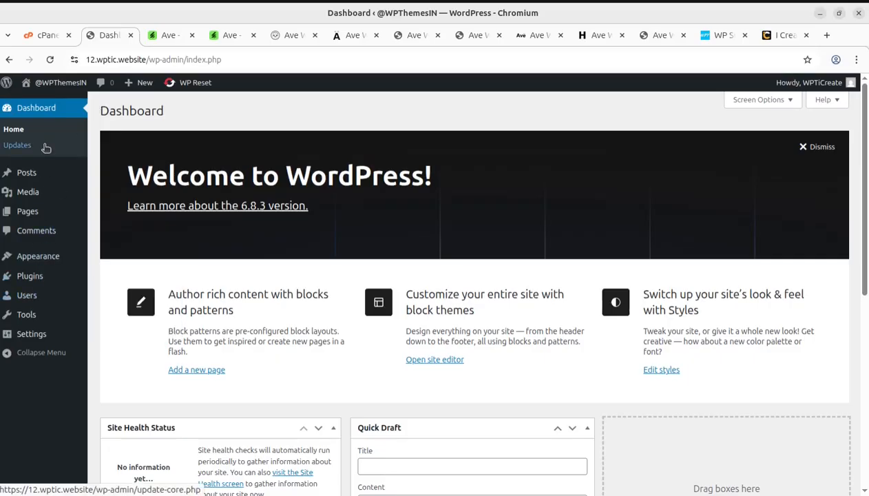
pyautogui.moveTo(43, 261)
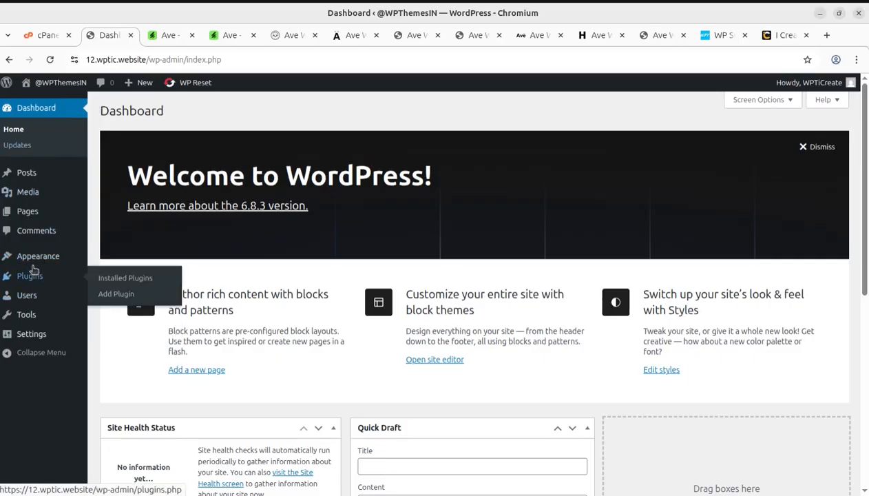
pyautogui.click(112, 261)
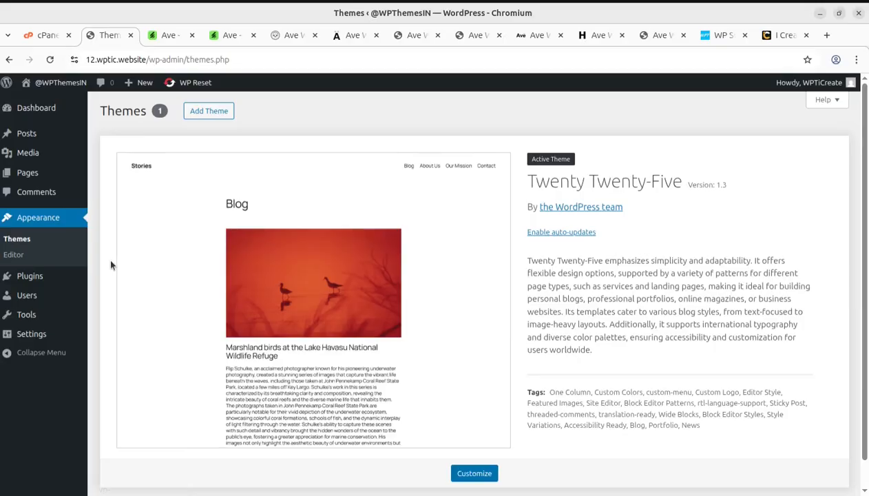
pyautogui.click(210, 113)
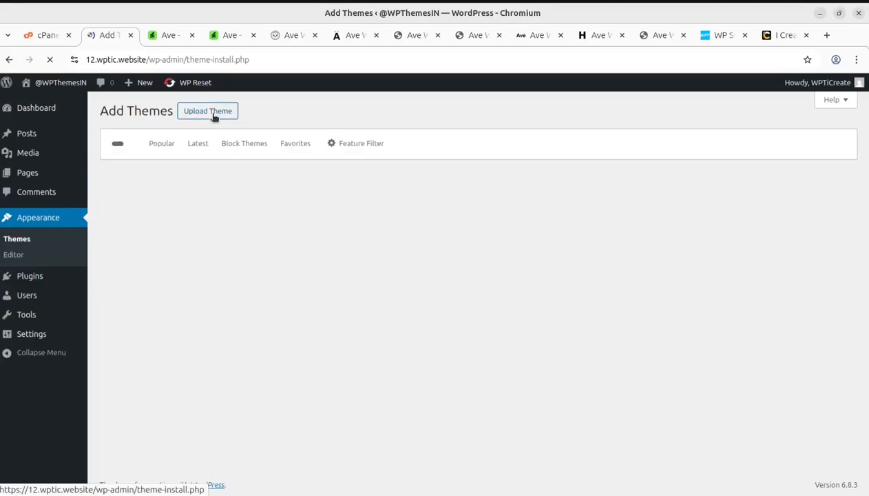
pyautogui.click(222, 114)
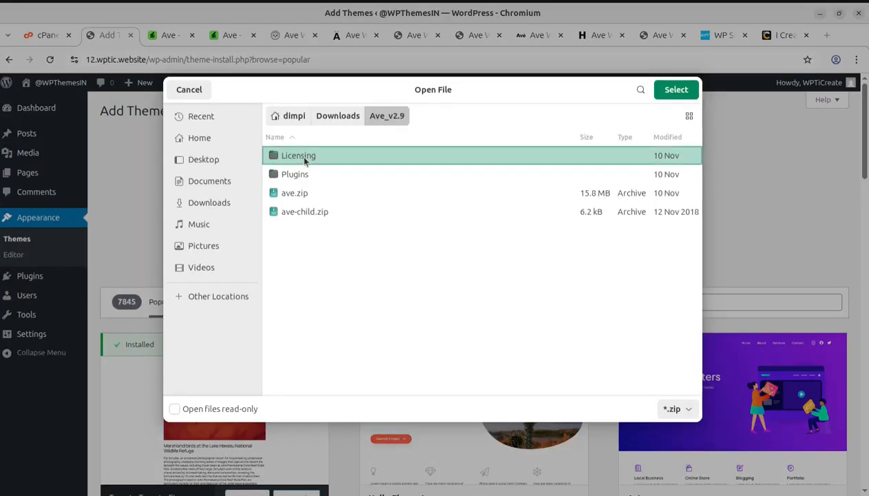
pyautogui.click(293, 196)
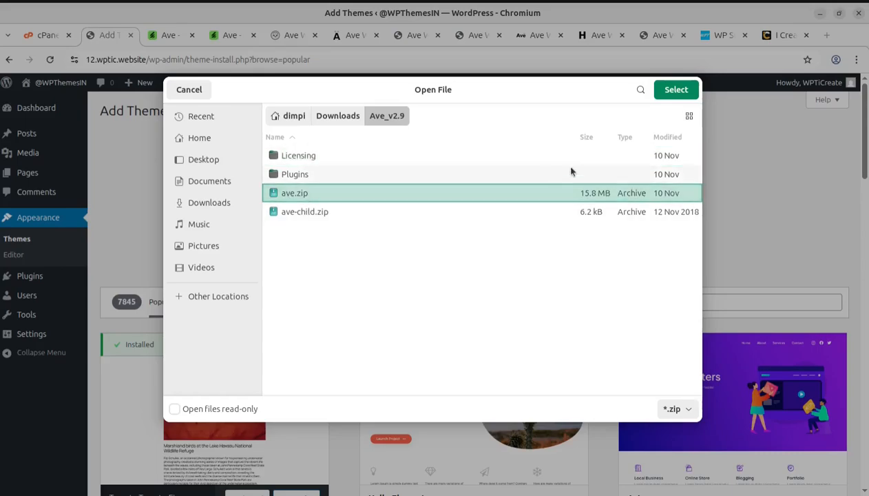
pyautogui.click(660, 95)
pyautogui.click(544, 217)
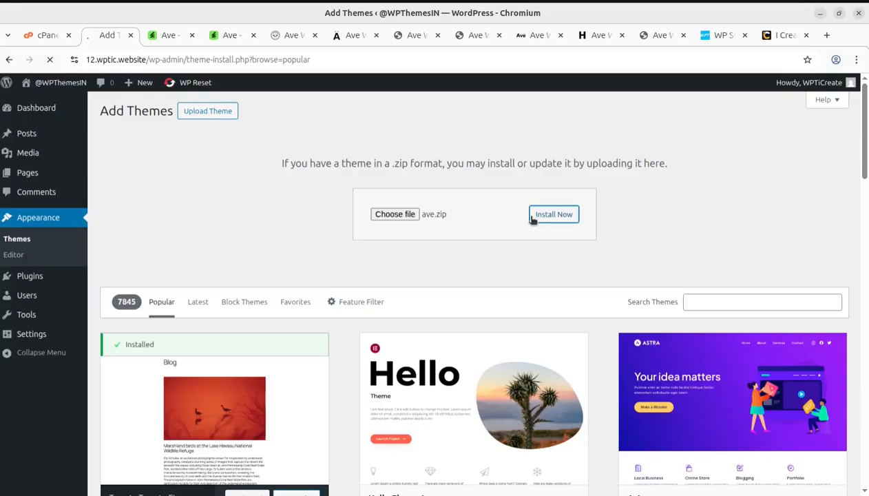
# Step: Revisit the cPanel Tools page and the i-Create homepage, and return to the theme installation page
pyautogui.click(36, 40)
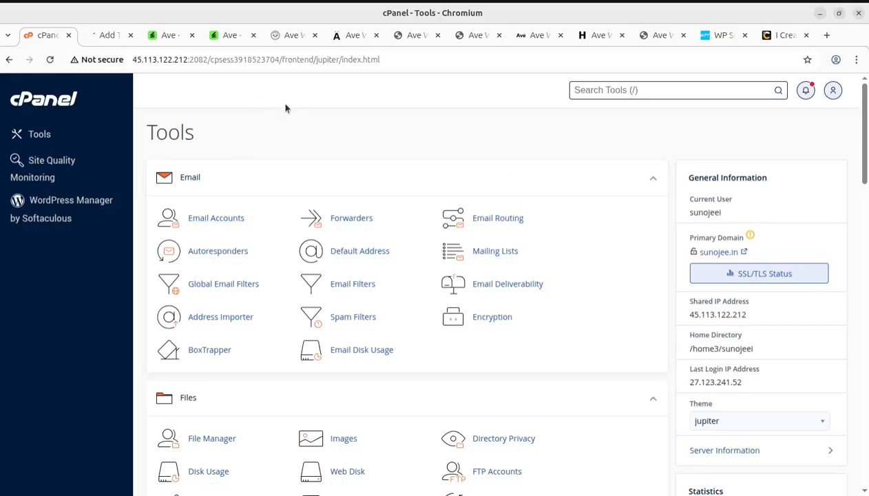
pyautogui.click(781, 36)
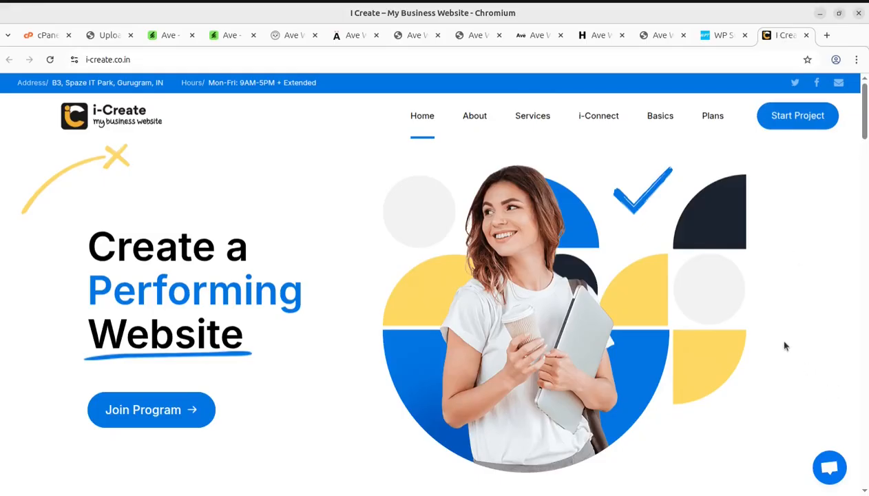
pyautogui.click(104, 40)
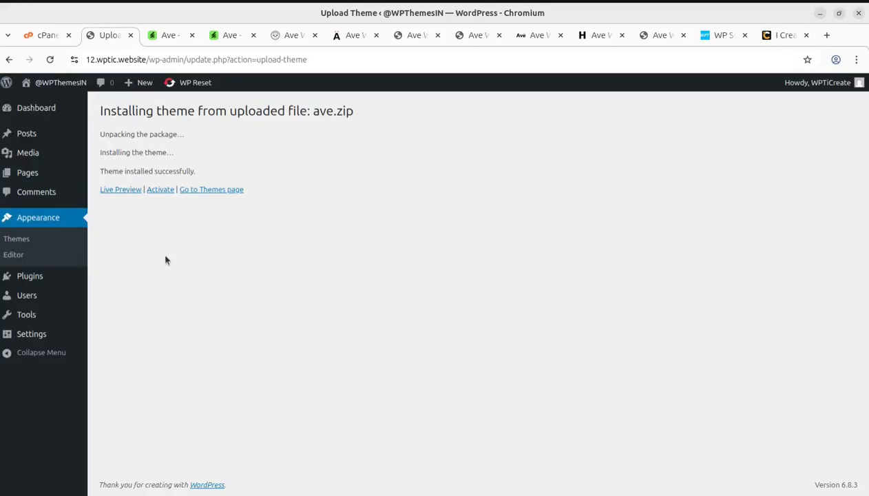
# Step: Open the Ave theme's details from the installed themes and highlight its version number
pyautogui.click(202, 194)
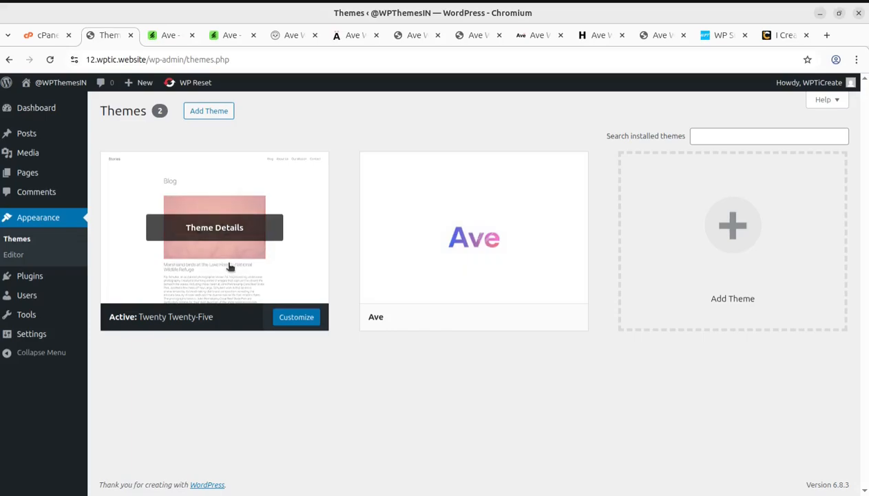
pyautogui.click(453, 236)
pyautogui.moveTo(569, 175); pyautogui.dragTo(604, 181)
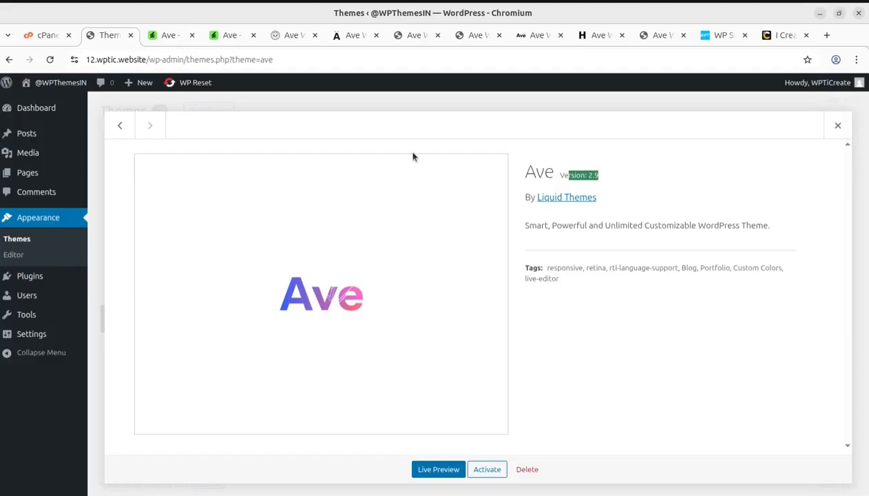
# Step: Check Ave's latest version note, last update date and supported WordPress versions on its ThemeForest page
pyautogui.click(163, 36)
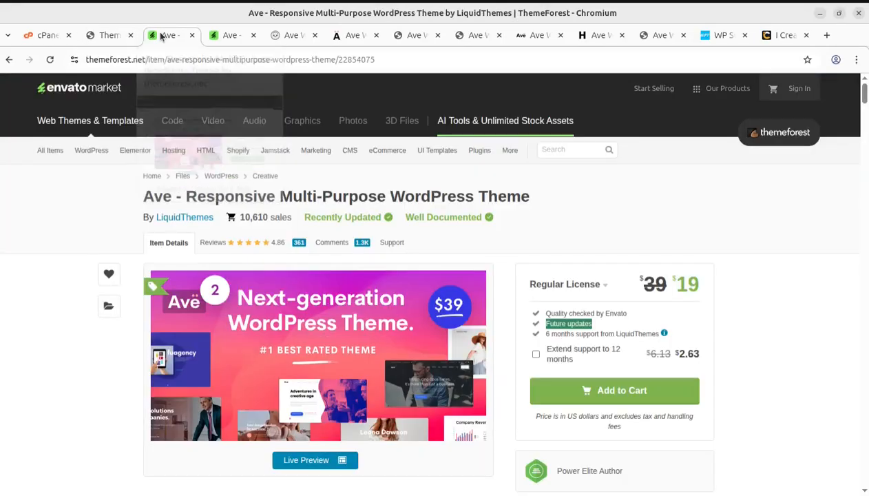
pyautogui.scroll(-3, 793, 323)
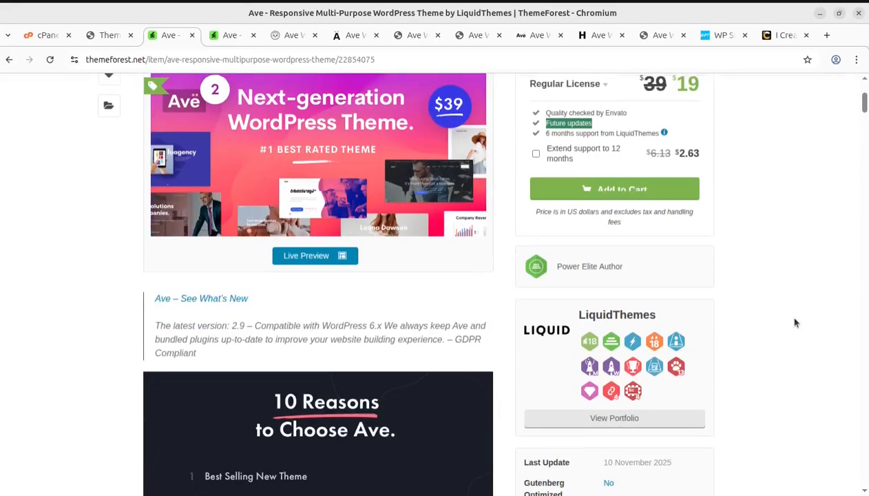
pyautogui.scroll(-2, 794, 323)
pyautogui.scroll(2, 783, 319)
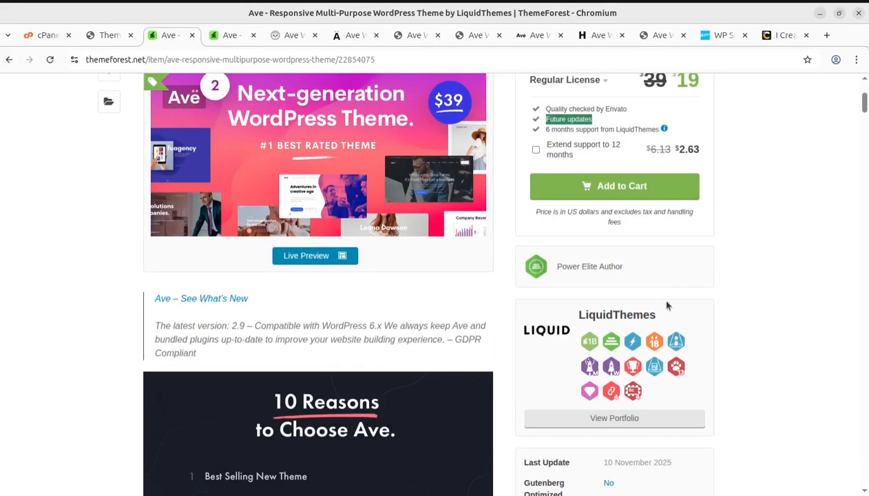
pyautogui.scroll(1, 670, 324)
pyautogui.scroll(-7, 670, 324)
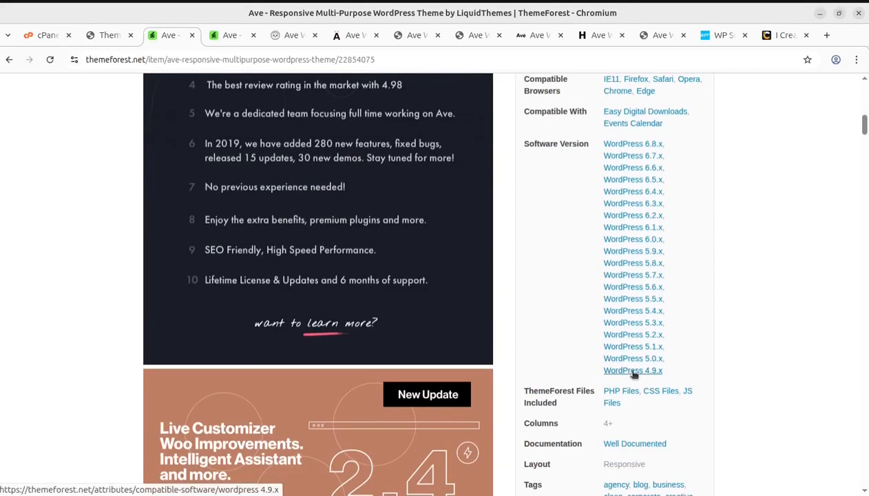
# Step: Activate the Ave theme on the WordPress site
pyautogui.click(106, 35)
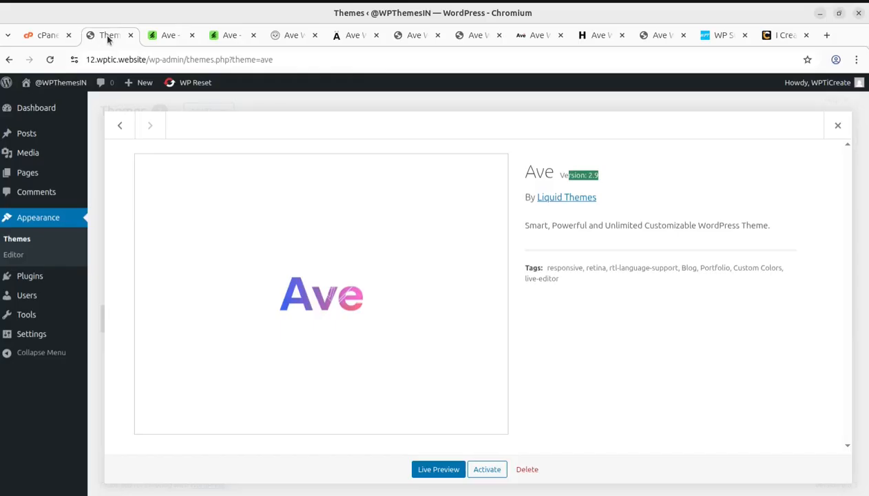
pyautogui.click(486, 472)
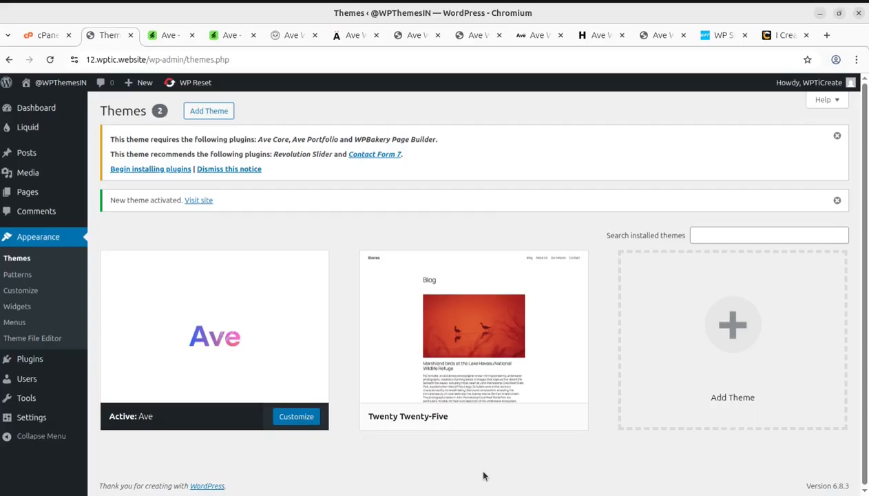
# Step: Bulk-install all five of the theme's plugins: Ave Core, Ave Portfolio, WPBakery Page Builder, Contact Form 7 and Revolution Slider
pyautogui.click(152, 170)
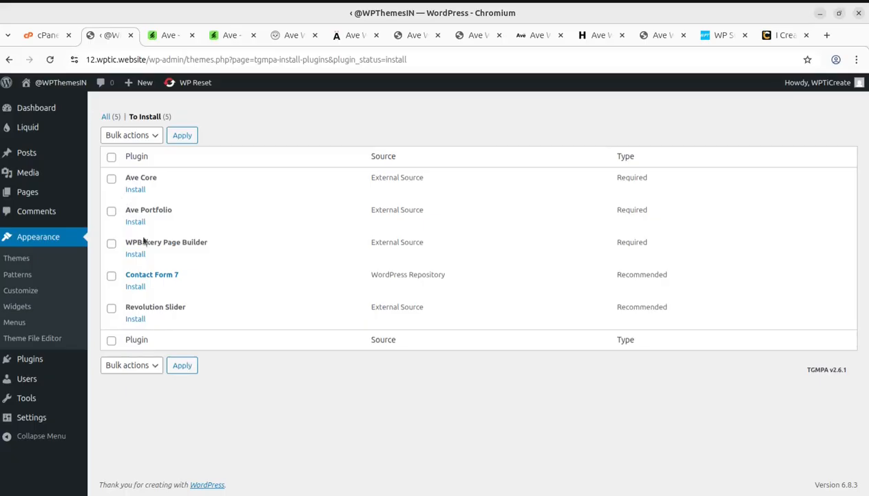
pyautogui.click(112, 158)
pyautogui.click(140, 137)
pyautogui.click(133, 165)
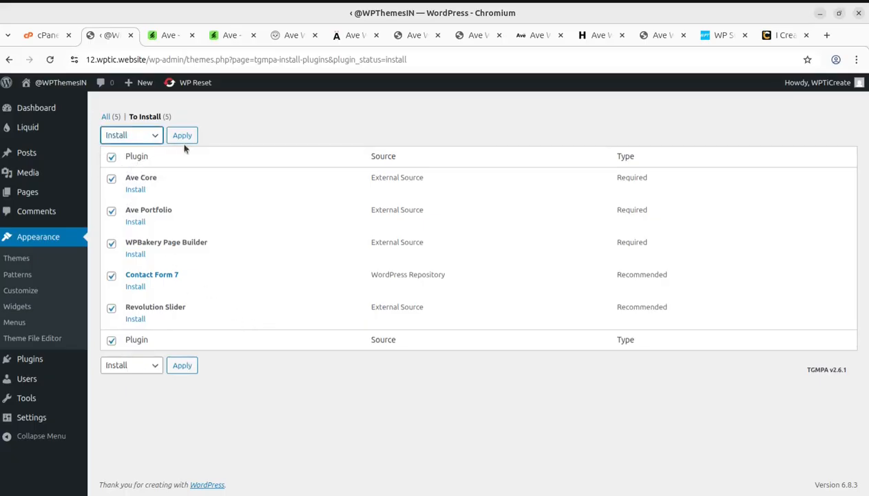
pyautogui.click(183, 136)
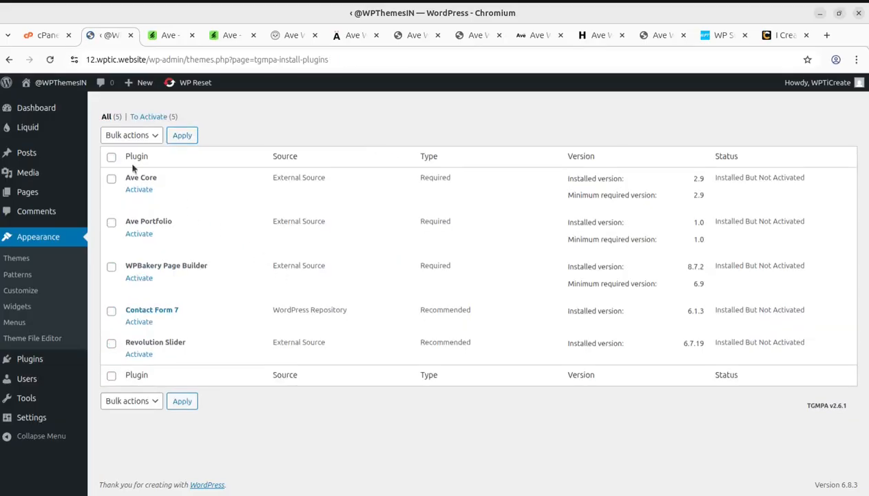
# Step: Bulk-activate all five installed theme plugins
pyautogui.click(112, 157)
pyautogui.click(133, 136)
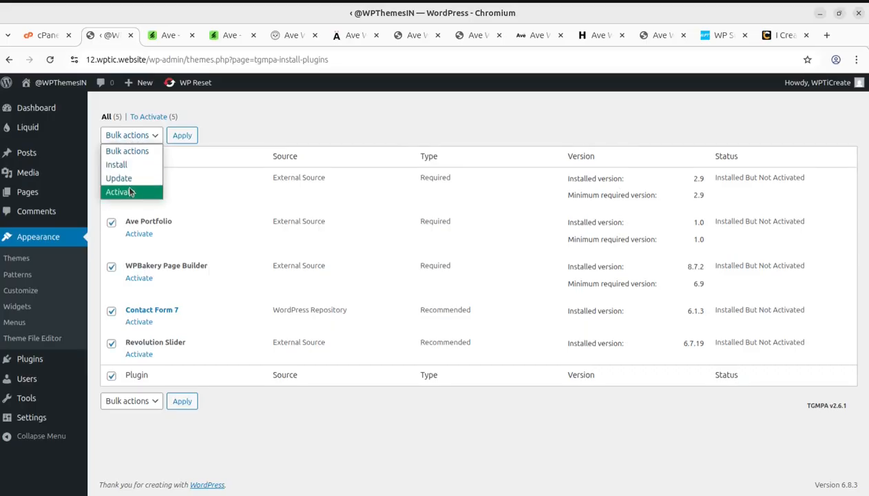
pyautogui.click(129, 190)
pyautogui.click(183, 136)
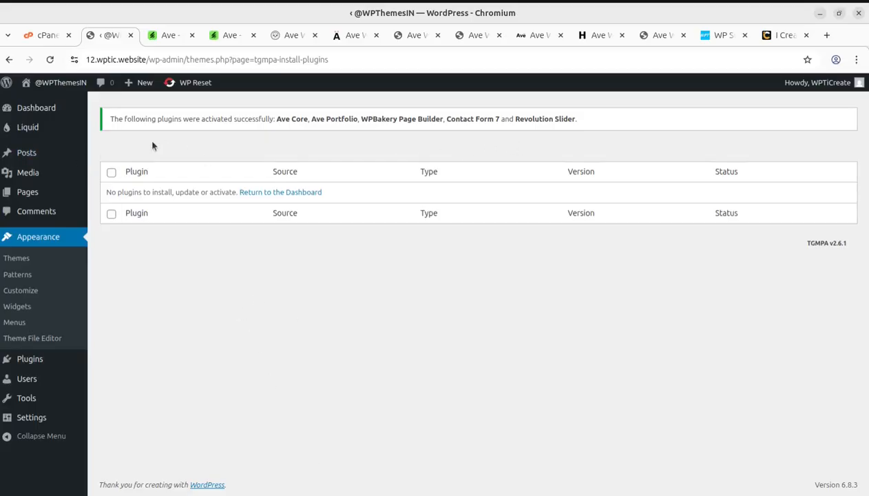
# Step: Return to the WordPress dashboard, closing the Slider Revolution welcome window and dismissing the WPBakery license notice
pyautogui.click(53, 112)
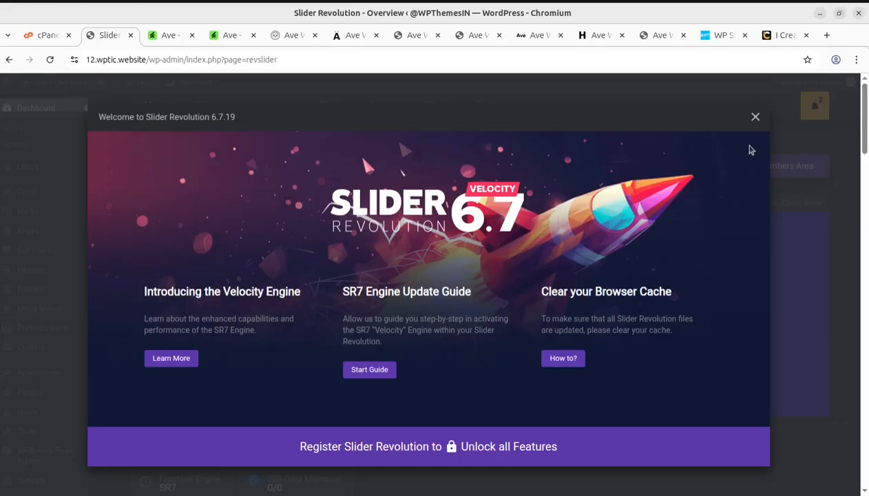
pyautogui.click(755, 117)
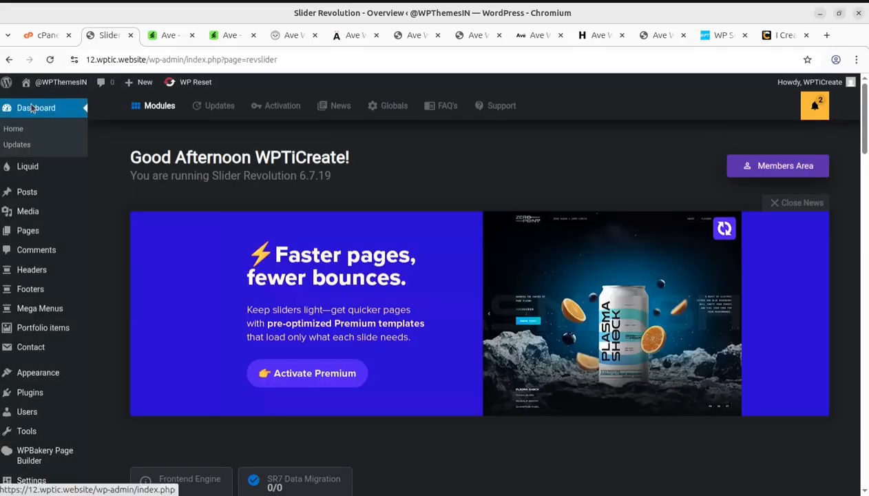
pyautogui.click(35, 109)
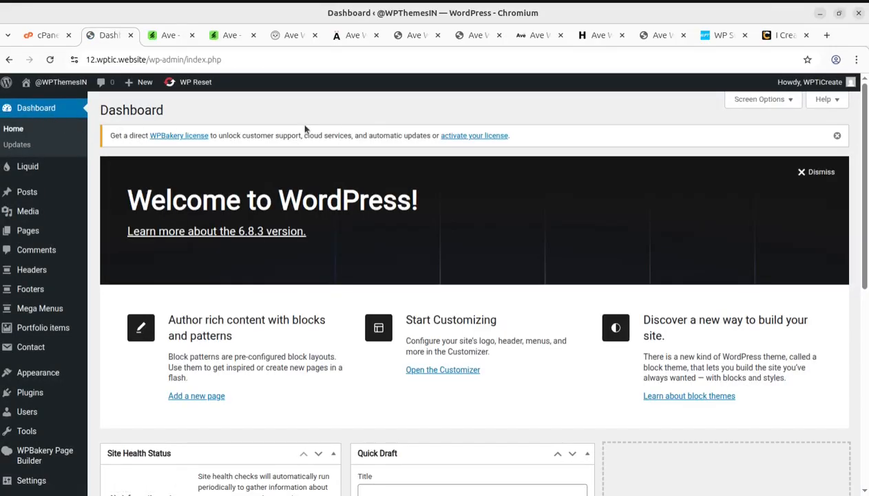
pyautogui.click(837, 136)
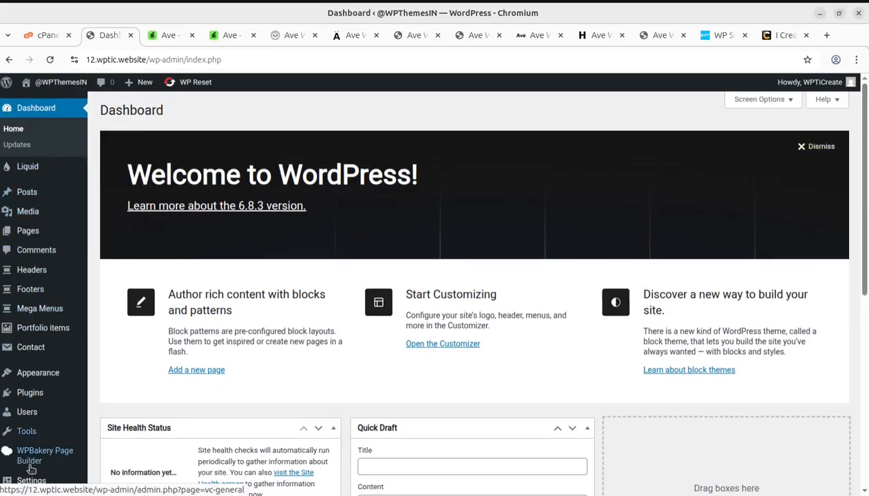
# Step: Check the status of the bundled plugins on the Ave theme's Install Plugins page
pyautogui.scroll(-3, 28, 427)
pyautogui.moveTo(29, 439)
pyautogui.scroll(3, 28, 310)
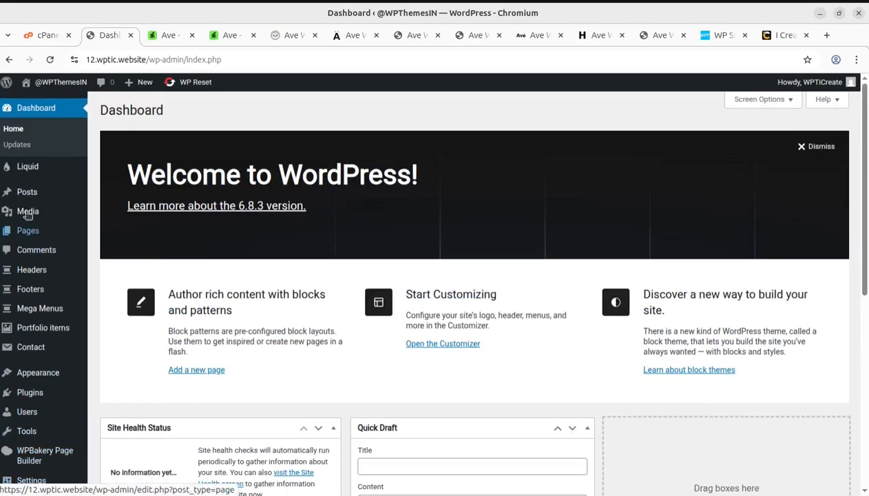
pyautogui.moveTo(21, 169)
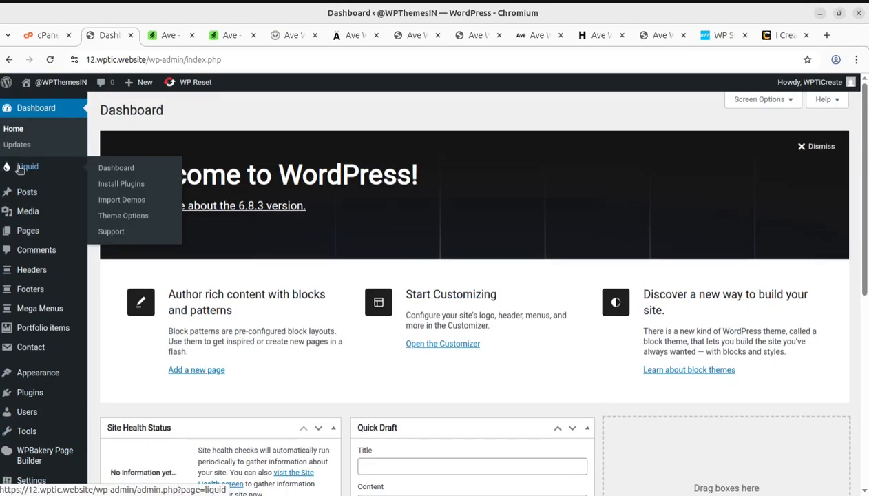
pyautogui.click(121, 183)
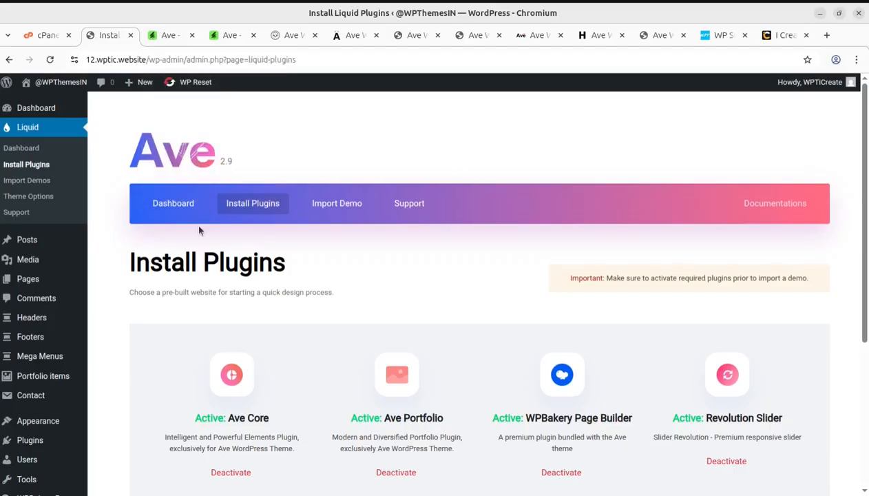
pyautogui.scroll(-1, 268, 407)
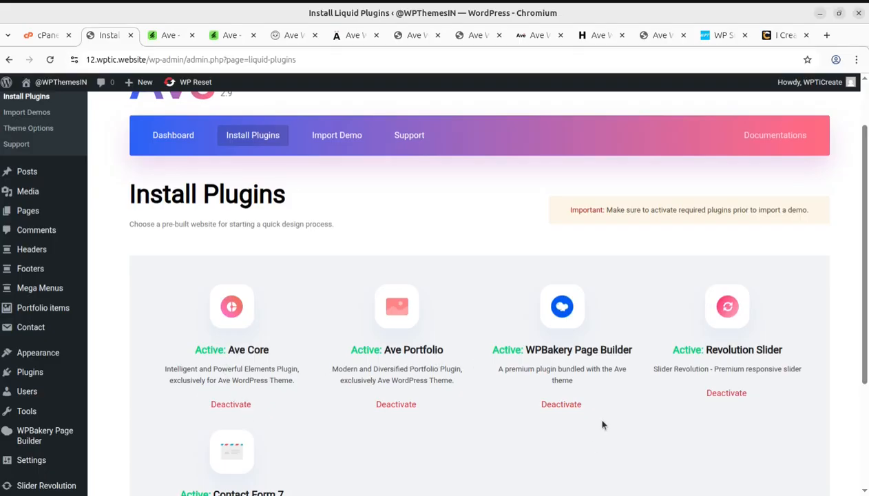
pyautogui.scroll(-3, 693, 389)
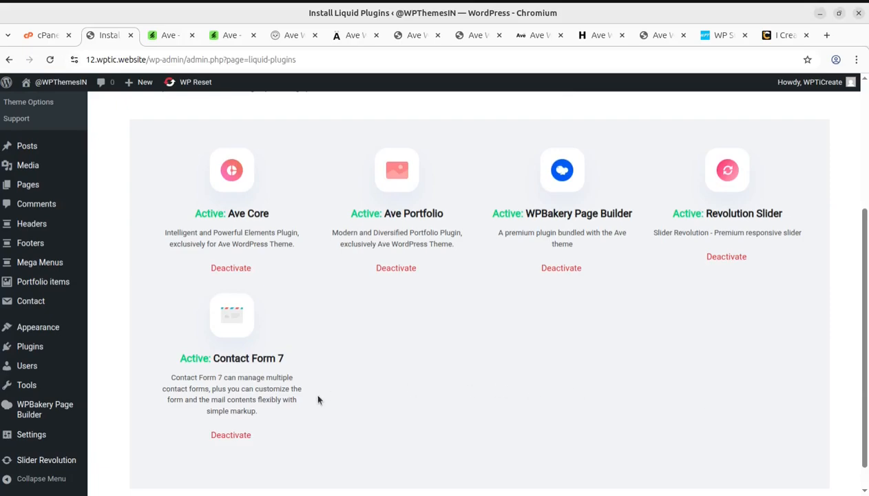
pyautogui.scroll(5, 316, 404)
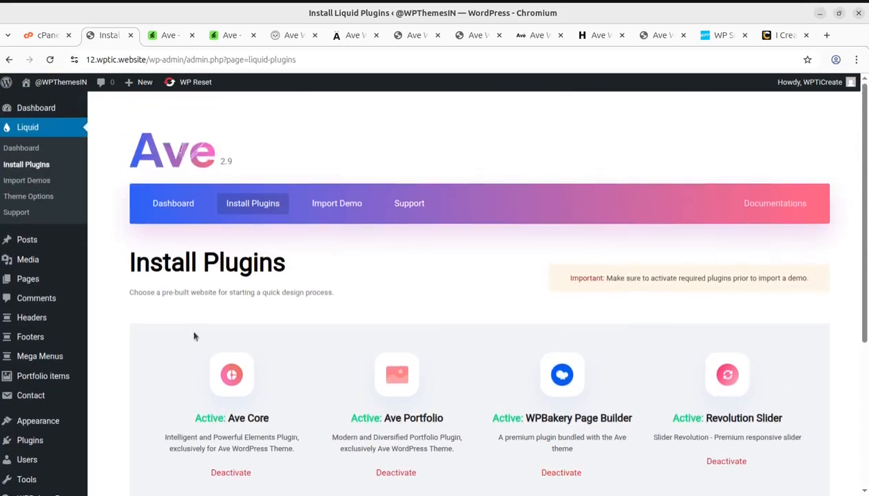
# Step: Look through the pre-built demo websites on the Ave theme's Import Demo page
pyautogui.click(332, 206)
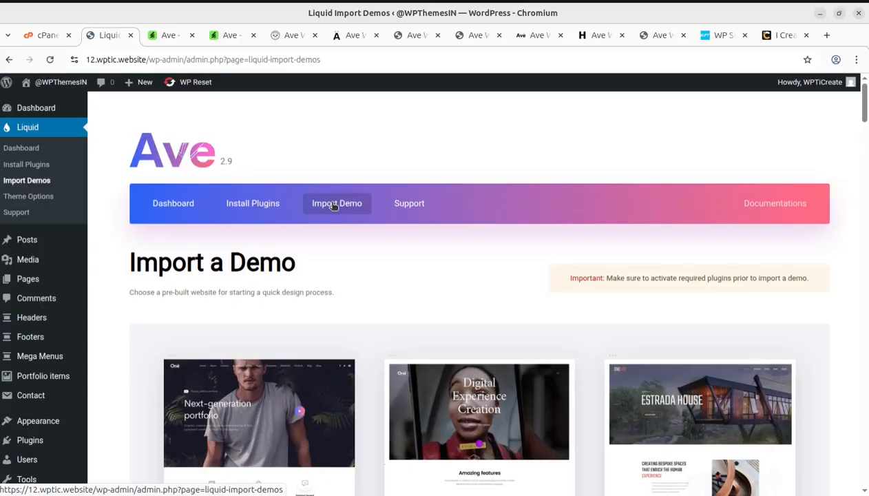
pyautogui.scroll(-4, 432, 245)
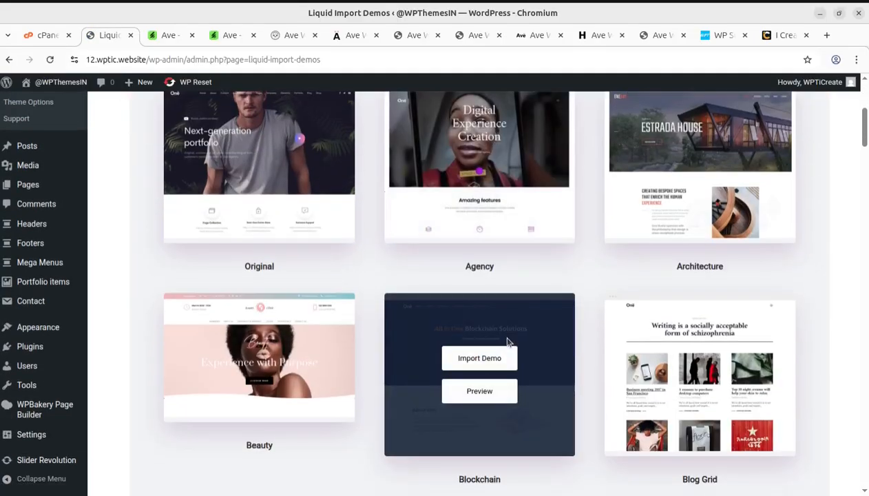
pyautogui.scroll(-4, 378, 437)
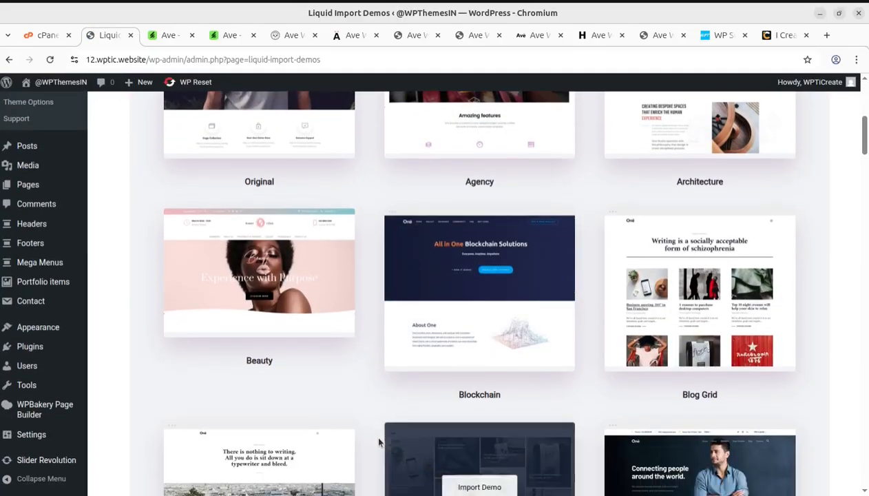
pyautogui.scroll(-1, 378, 441)
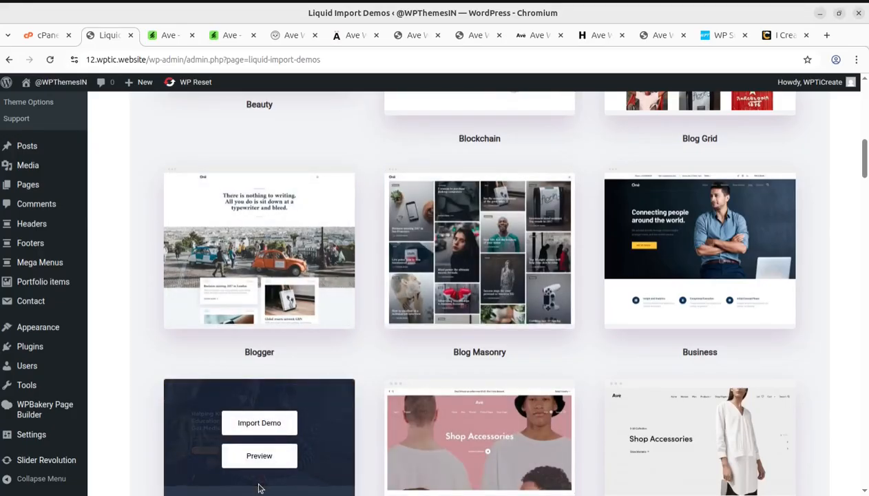
pyautogui.scroll(-3, 447, 490)
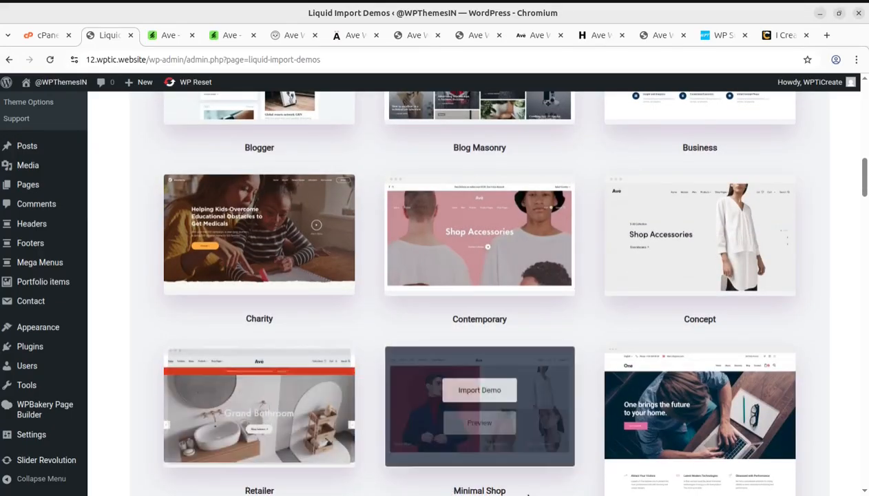
pyautogui.scroll(-3, 693, 490)
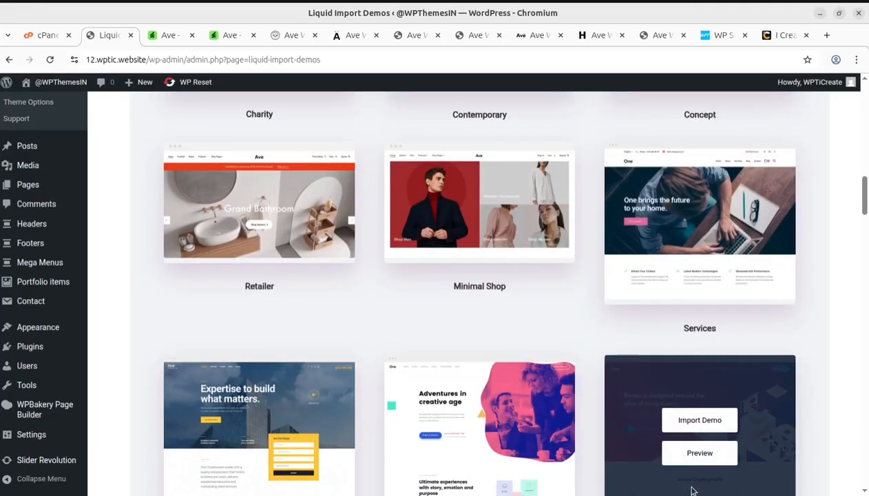
pyautogui.scroll(-12, 693, 490)
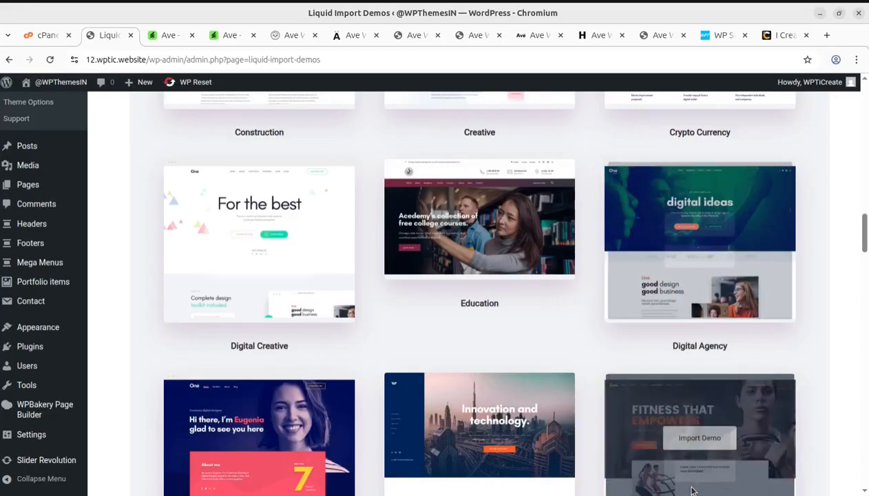
pyautogui.scroll(-7, 650, 482)
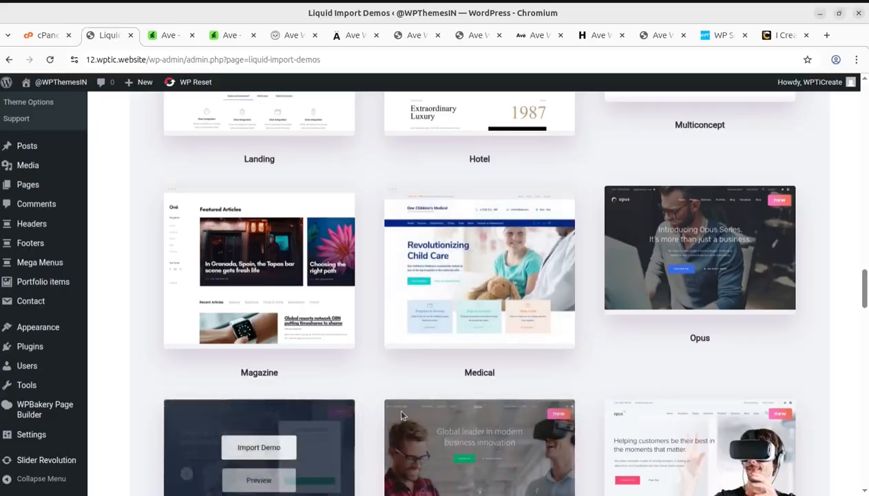
pyautogui.scroll(-12, 507, 441)
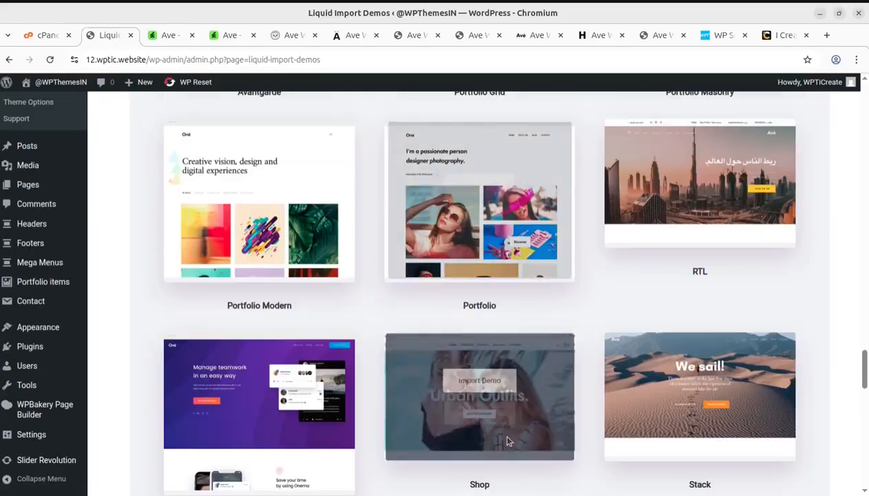
pyautogui.scroll(-3, 396, 397)
pyautogui.scroll(-13, 395, 397)
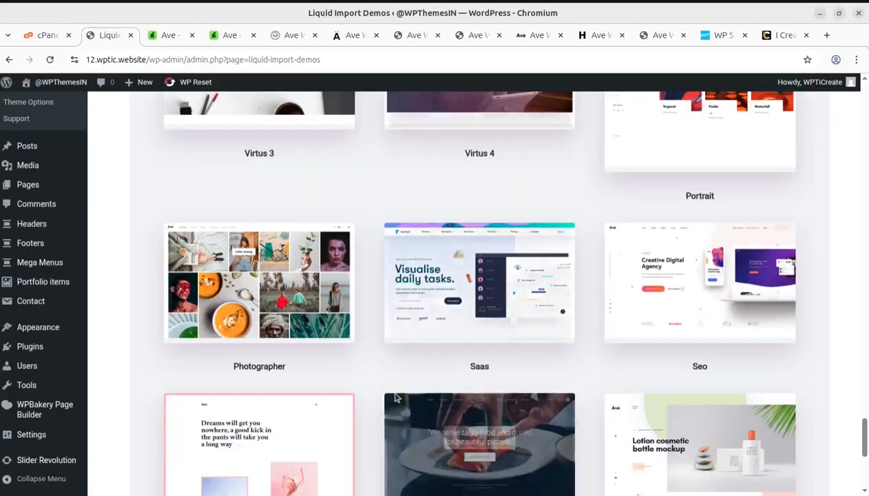
pyautogui.scroll(20, 423, 429)
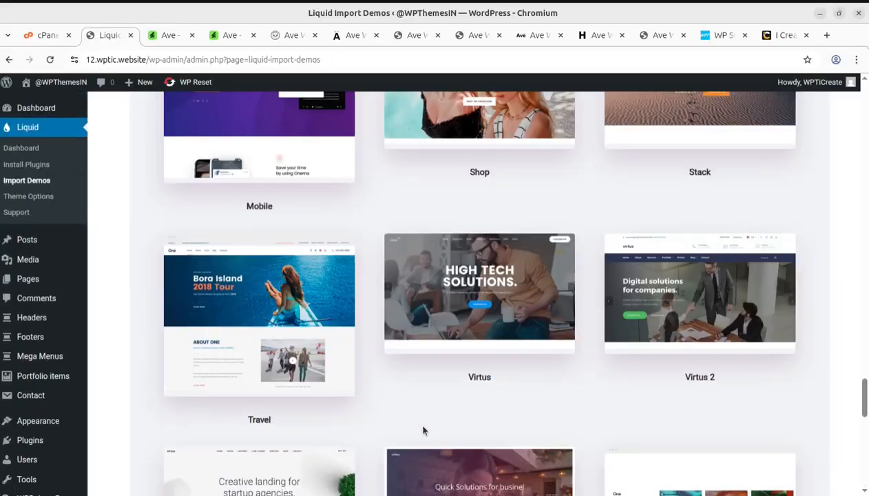
pyautogui.scroll(20, 423, 430)
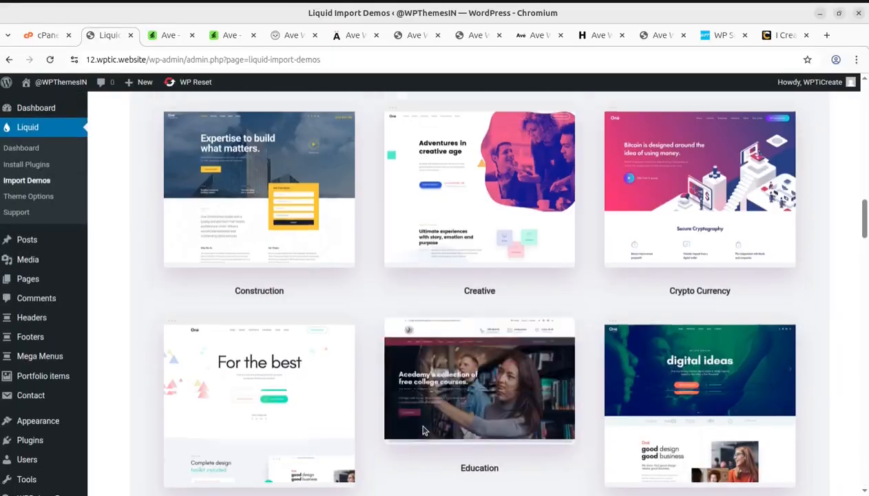
pyautogui.scroll(10, 423, 430)
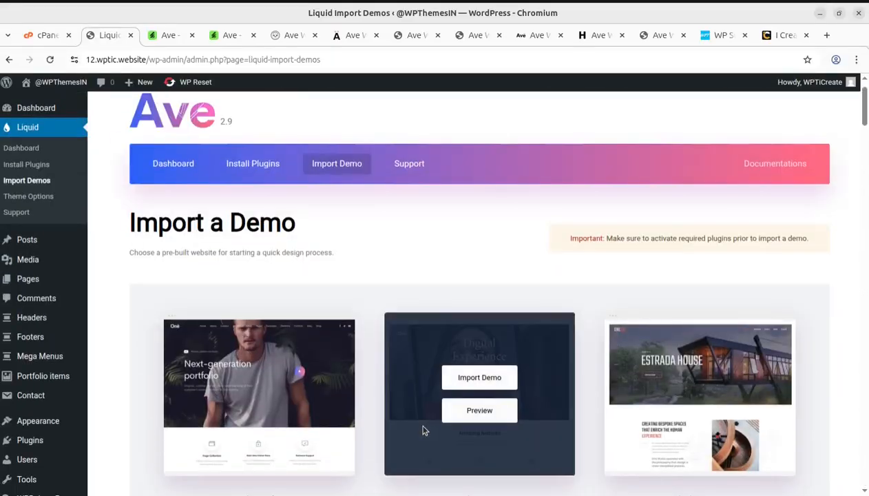
pyautogui.scroll(-1, 433, 394)
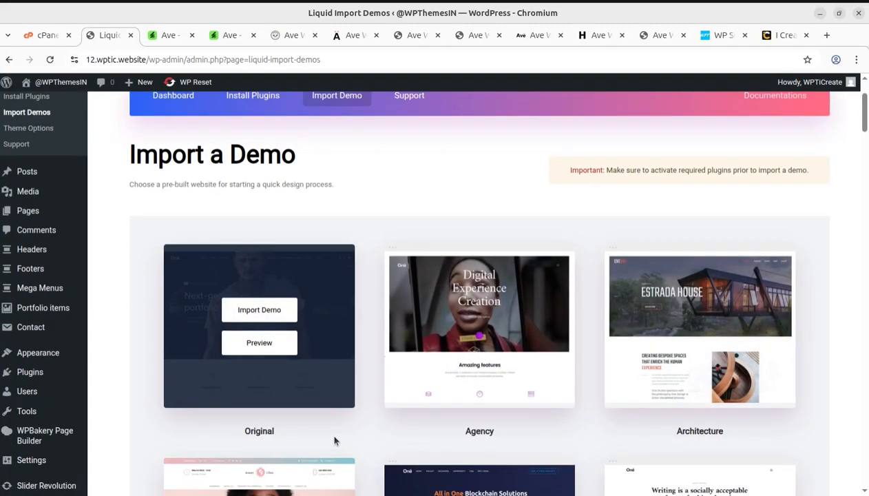
# Step: Start importing the Original demo with All Content, Media Attachments, Sidebars, Theme Options and Home Page included
pyautogui.click(257, 317)
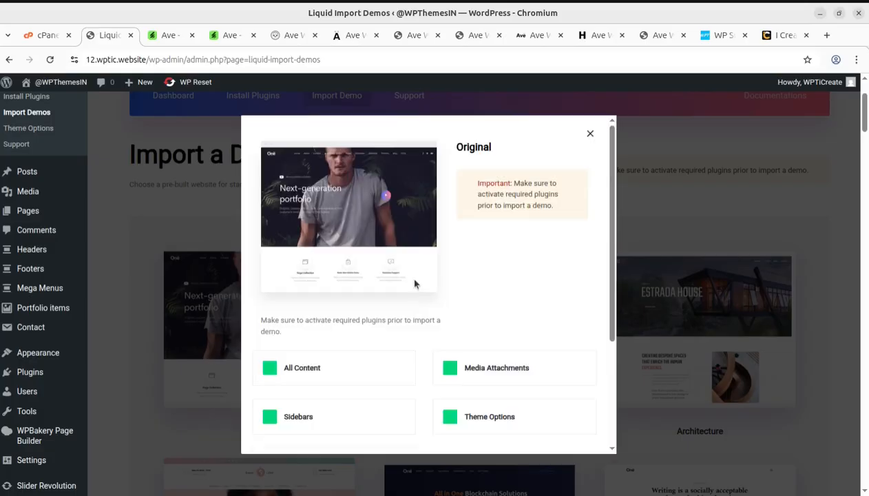
pyautogui.scroll(-3, 416, 335)
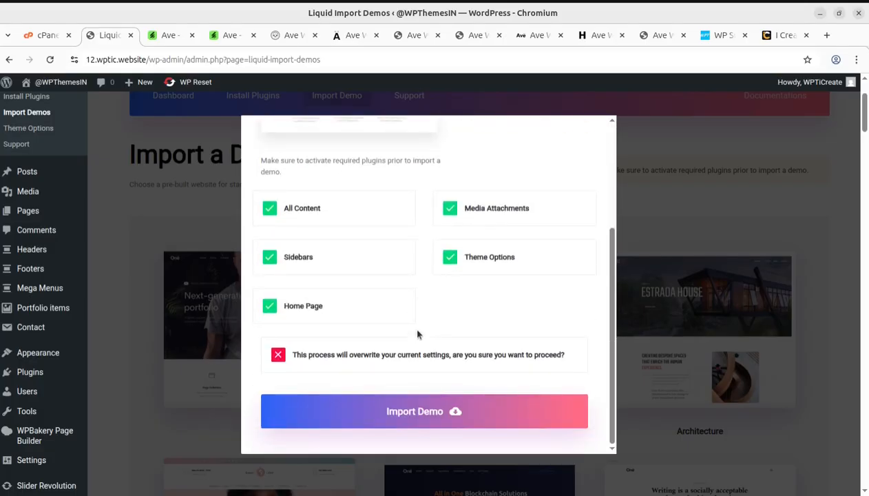
pyautogui.scroll(3, 406, 340)
pyautogui.scroll(-1, 346, 322)
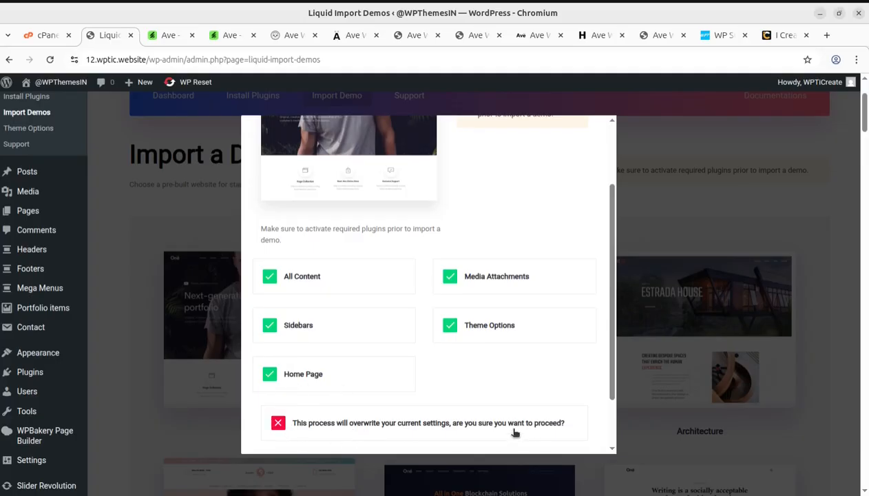
pyautogui.scroll(3, 503, 430)
pyautogui.scroll(-4, 444, 363)
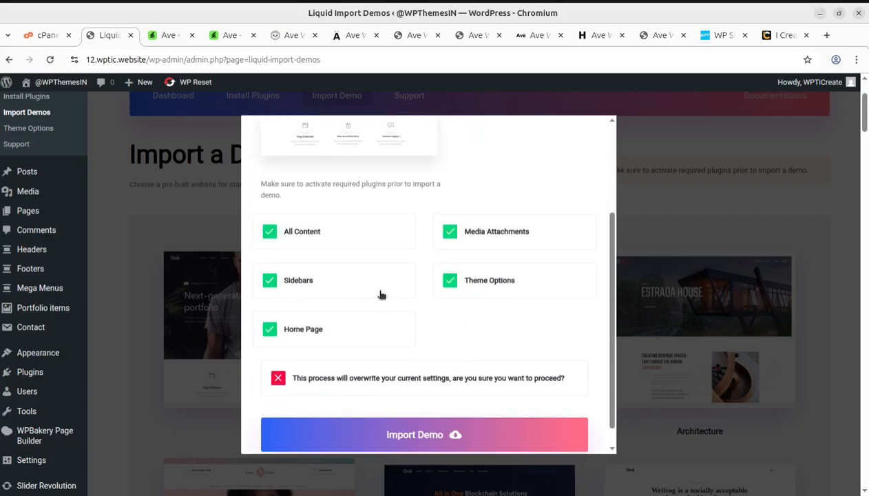
pyautogui.scroll(-1, 387, 304)
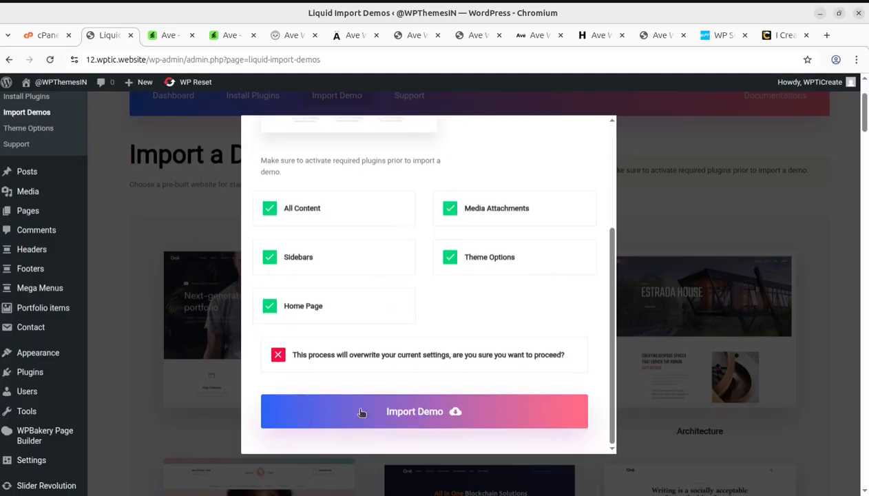
pyautogui.click(406, 415)
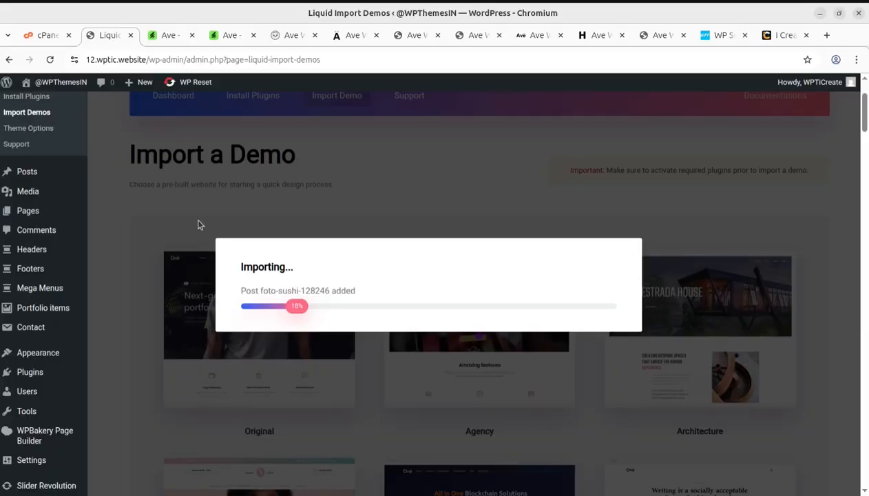
# Step: Open the Media Library in a new tab and look through the images imported so far, checking back on the demo import's progress
pyautogui.moveTo(38, 199)
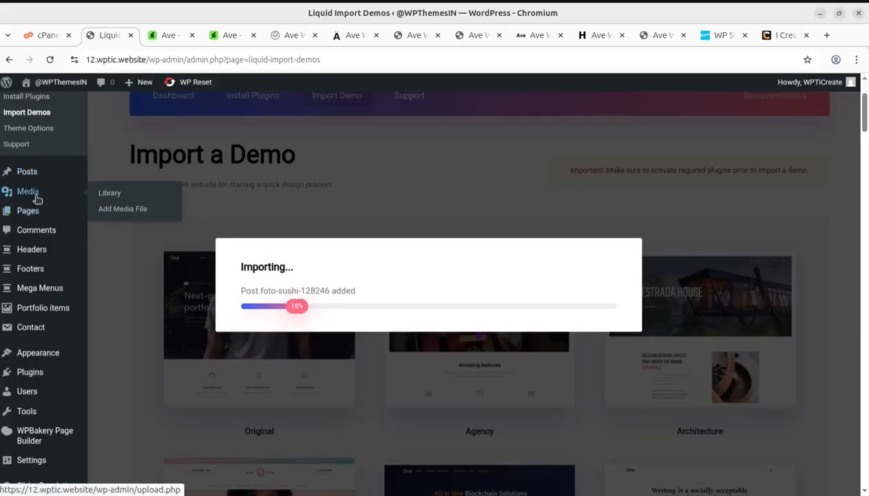
pyautogui.middleClick(108, 199)
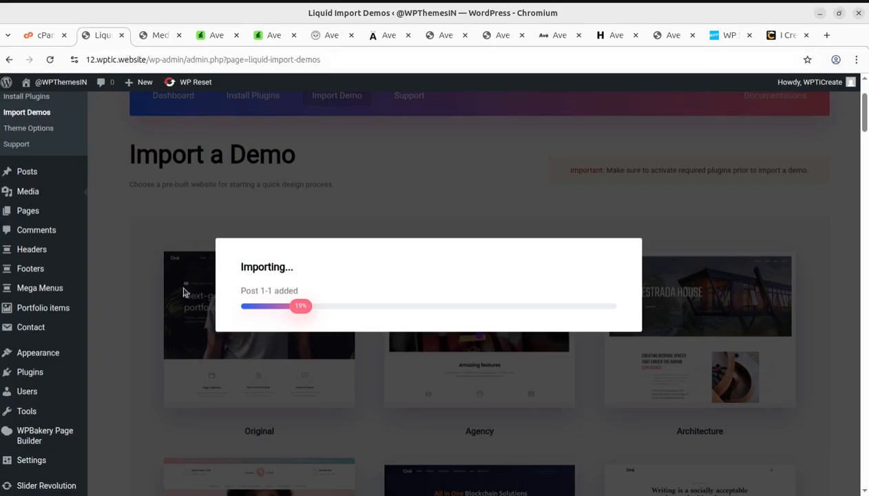
pyautogui.click(155, 40)
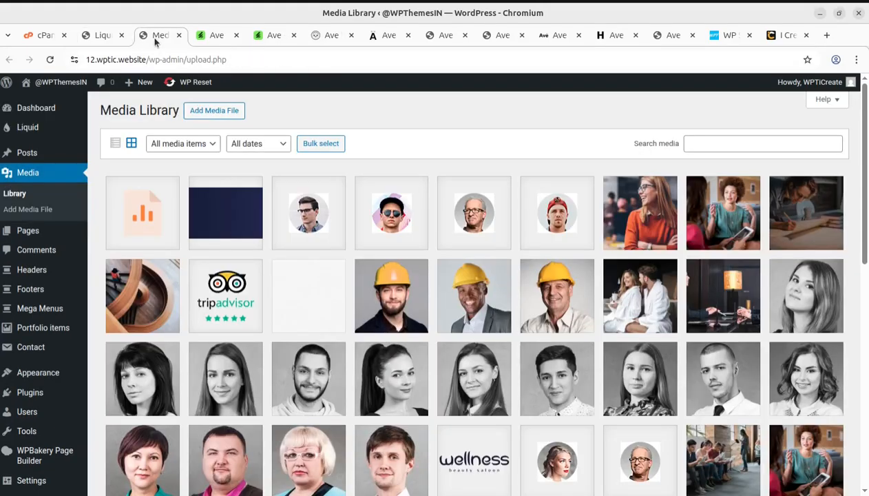
pyautogui.scroll(-2, 318, 275)
pyautogui.scroll(-5, 319, 275)
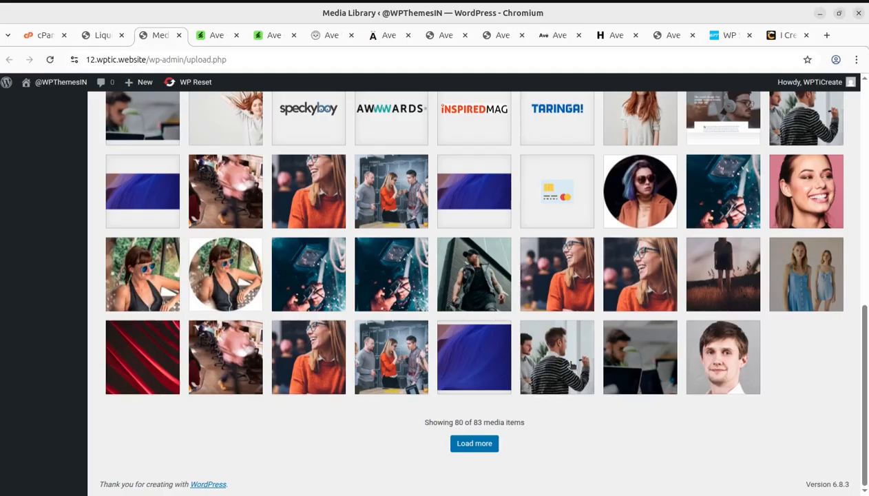
pyautogui.click(102, 38)
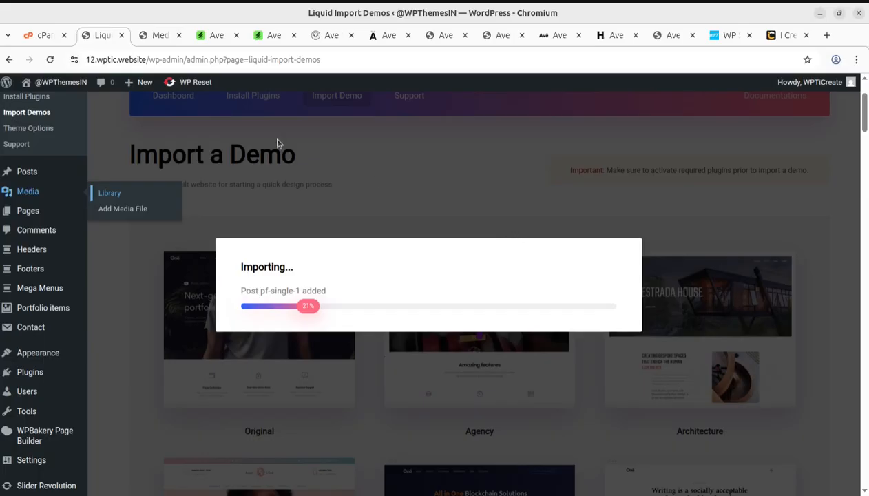
pyautogui.click(155, 37)
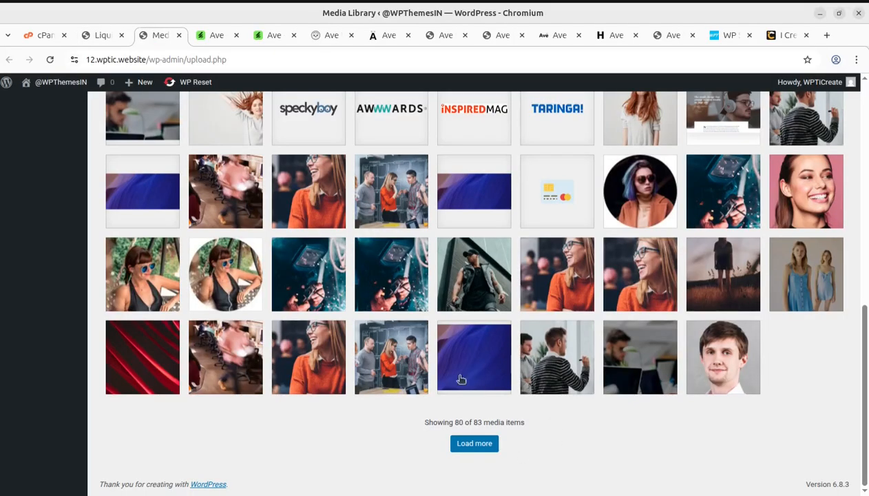
pyautogui.scroll(3, 446, 362)
pyautogui.scroll(2, 446, 362)
pyautogui.scroll(1, 407, 320)
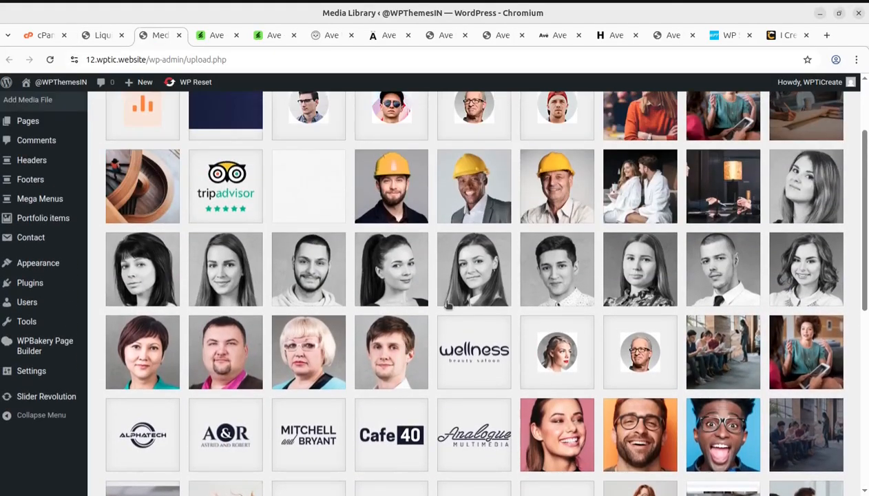
pyautogui.scroll(2, 500, 348)
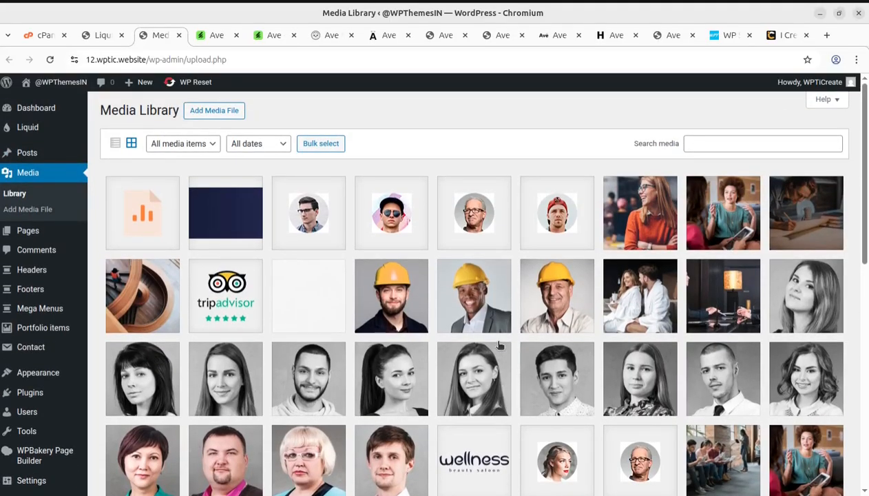
# Step: Return to the Import Demo page and check whether the Original demo's import has finished
pyautogui.hotkey('ctrl', 'pageup')
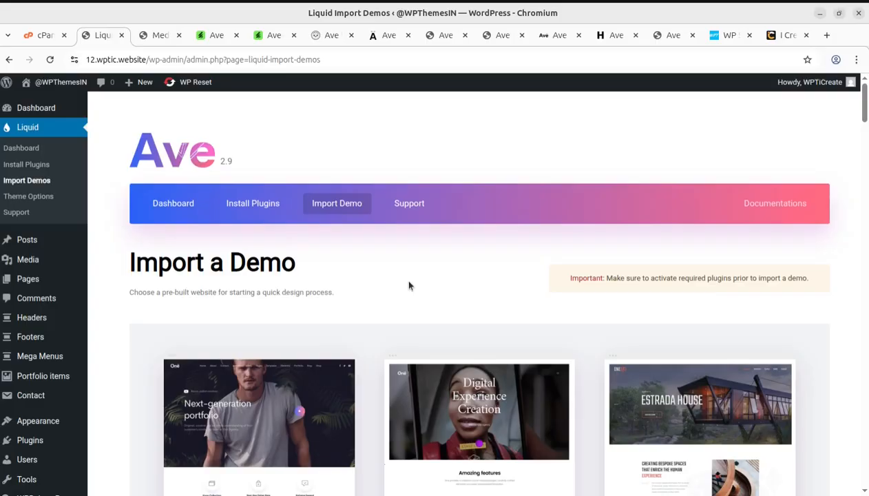
pyautogui.scroll(-5, 408, 285)
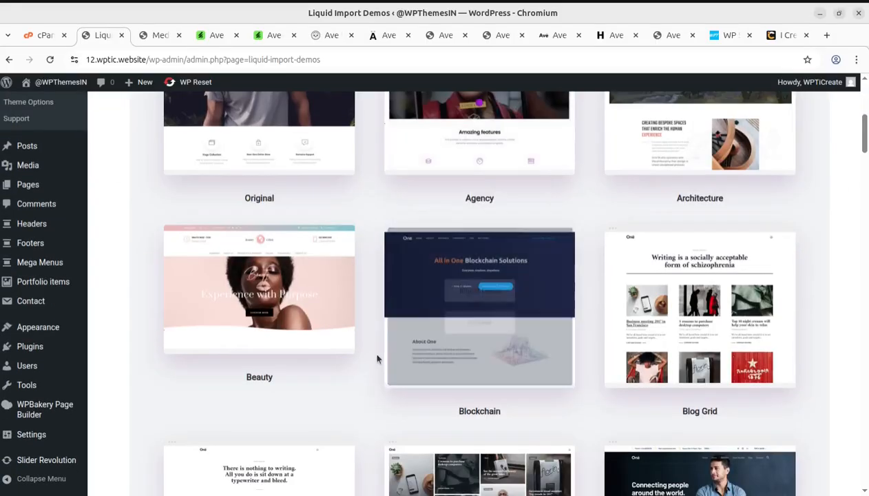
pyautogui.scroll(4, 359, 393)
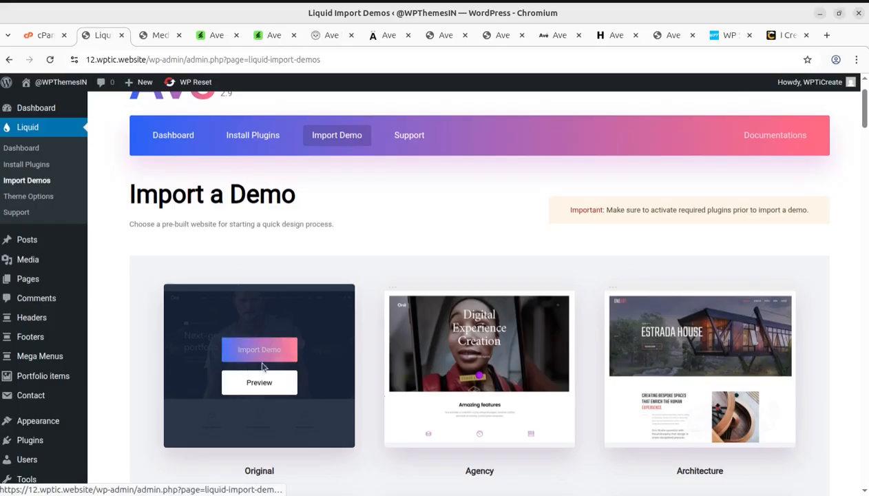
# Step: Reload the Media Library and look through the imported demo images
pyautogui.click(160, 35)
pyautogui.click(49, 59)
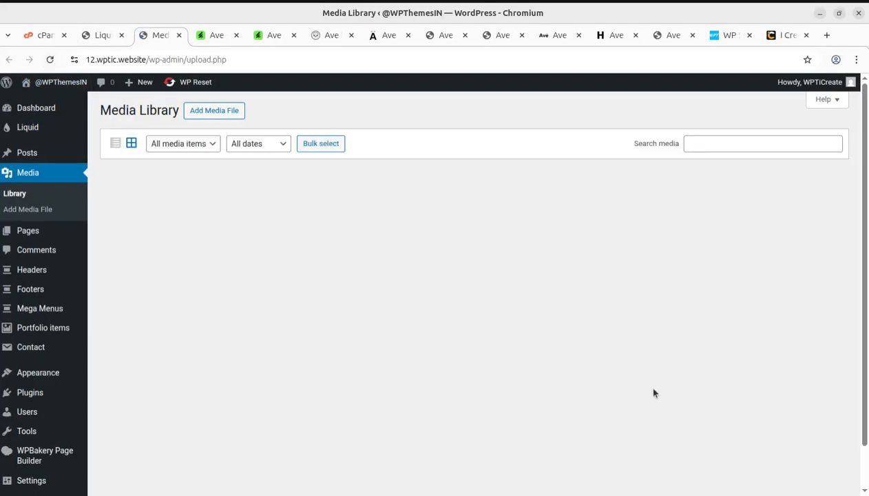
pyautogui.scroll(-1, 654, 392)
pyautogui.scroll(-10, 654, 392)
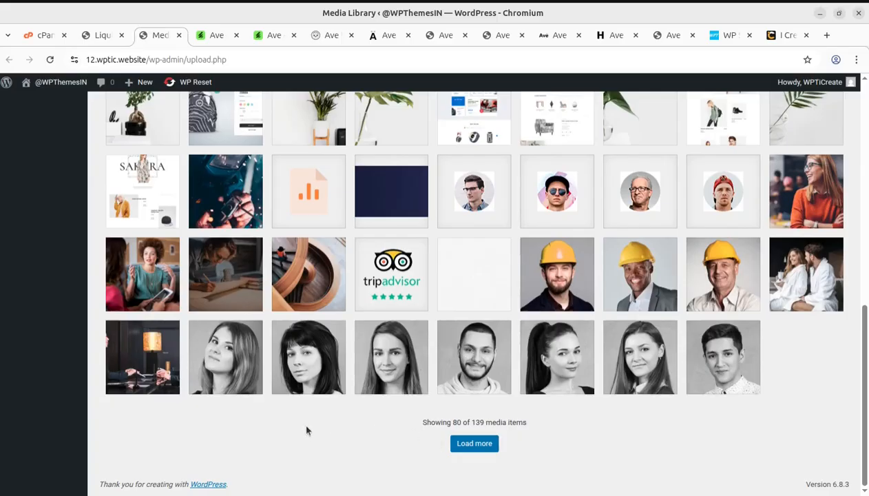
pyautogui.scroll(4, 306, 429)
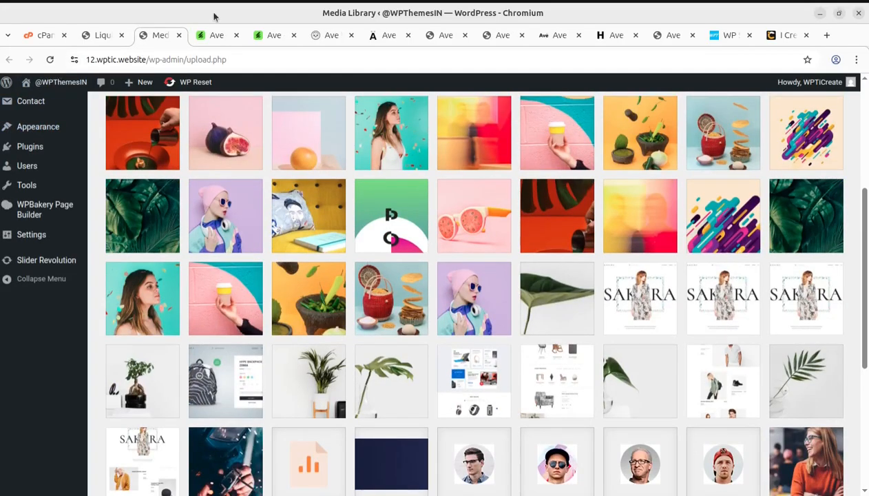
# Step: Visit the site and look through the imported Original home page down to its footer
pyautogui.moveTo(46, 83)
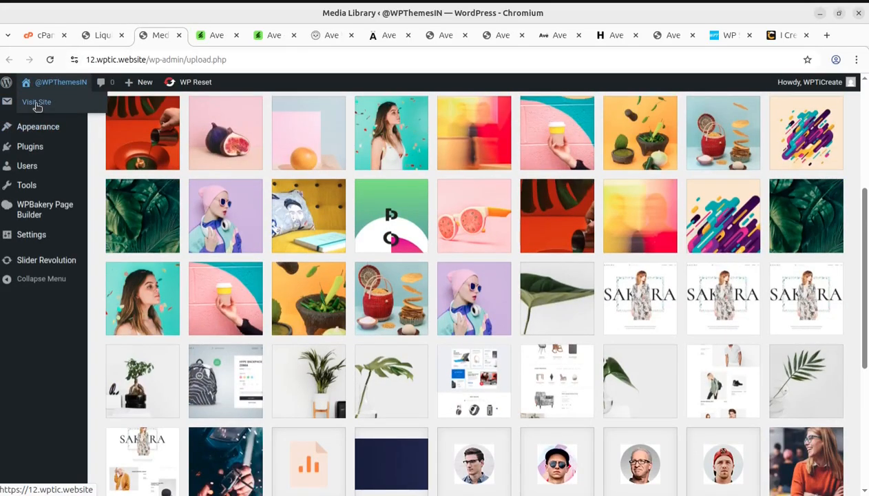
pyautogui.middleClick(35, 104)
pyautogui.click(167, 36)
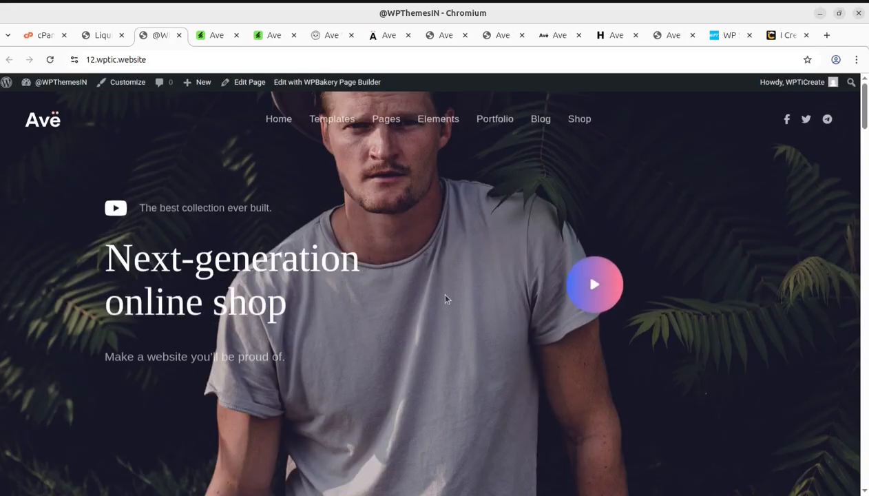
pyautogui.scroll(-5, 444, 299)
pyautogui.scroll(-8, 445, 298)
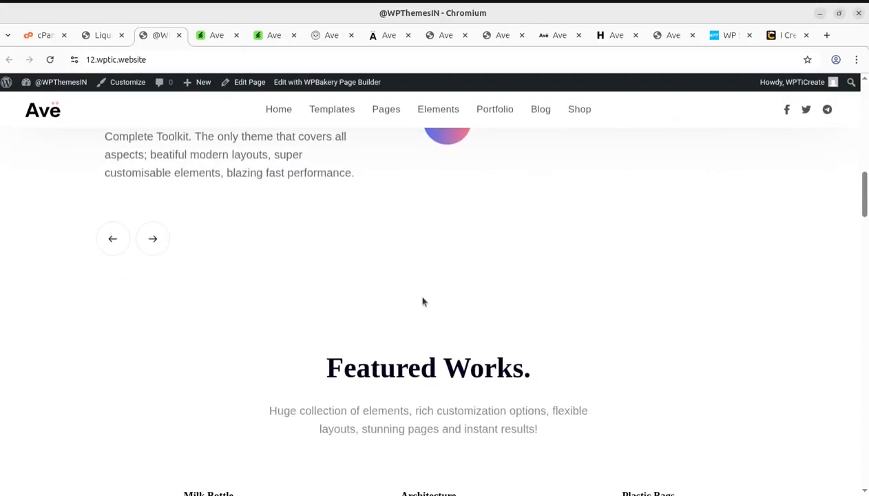
pyautogui.scroll(-10, 423, 301)
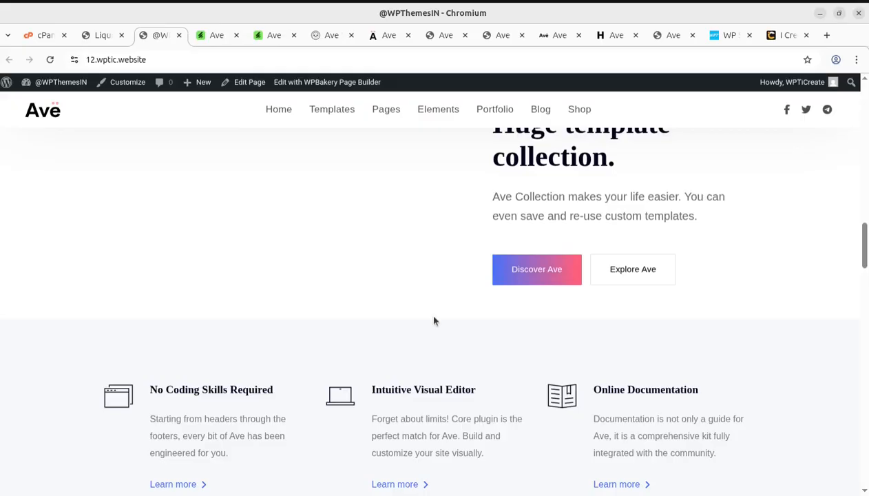
pyautogui.scroll(-10, 433, 320)
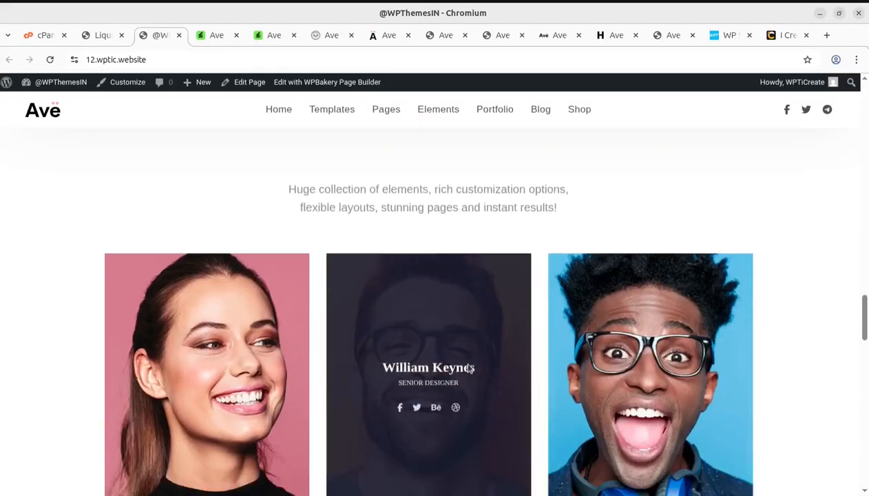
pyautogui.scroll(-10, 356, 361)
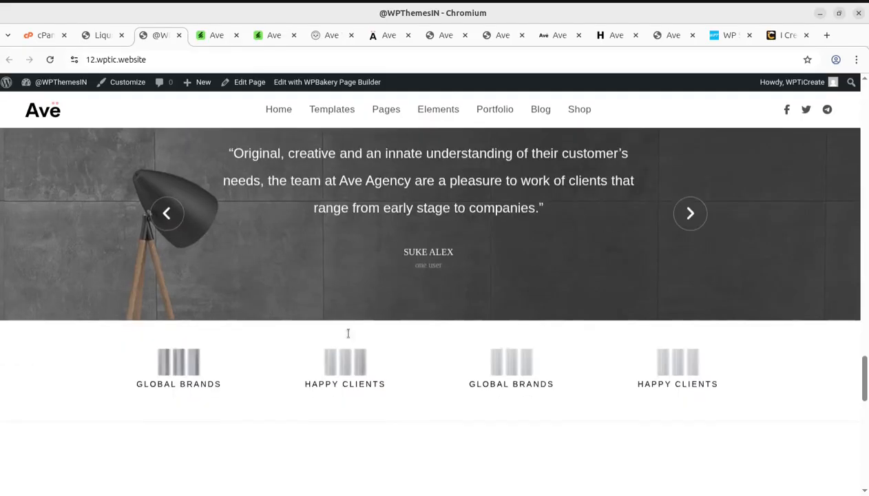
pyautogui.scroll(-15, 347, 333)
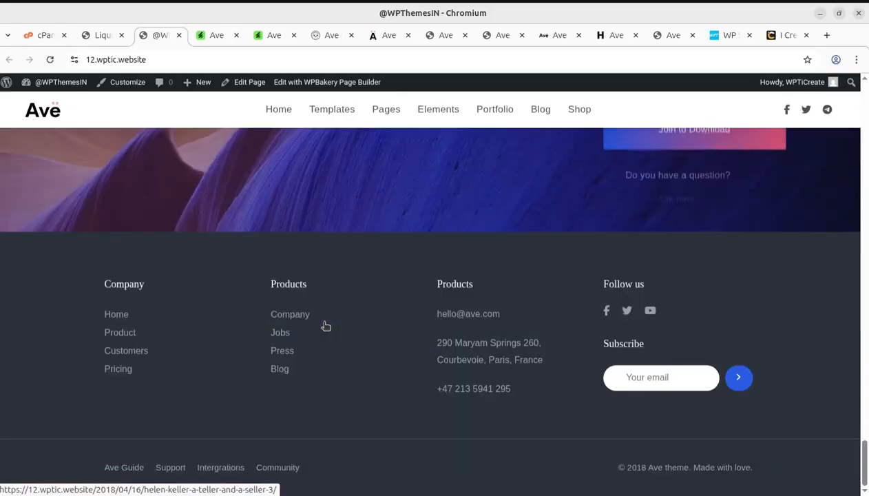
# Step: Look over the site's Templates and Pages navigation entries and open the About – Classic page
pyautogui.scroll(8, 376, 344)
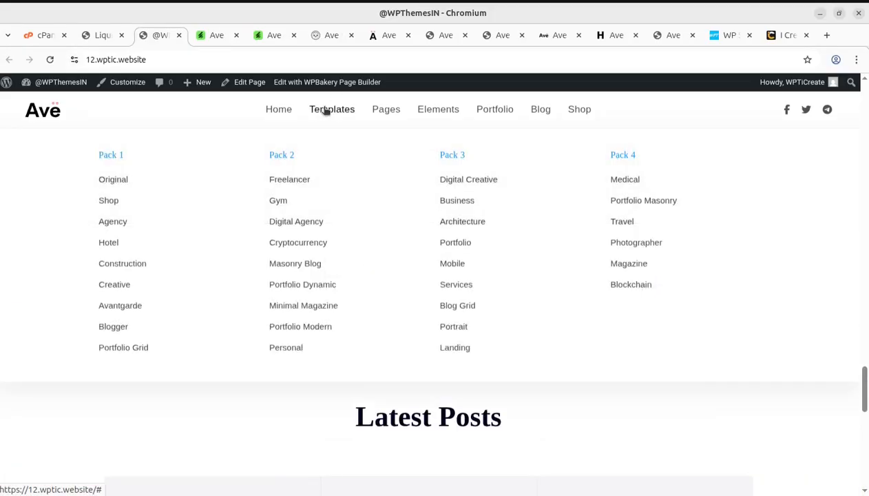
pyautogui.click(326, 112)
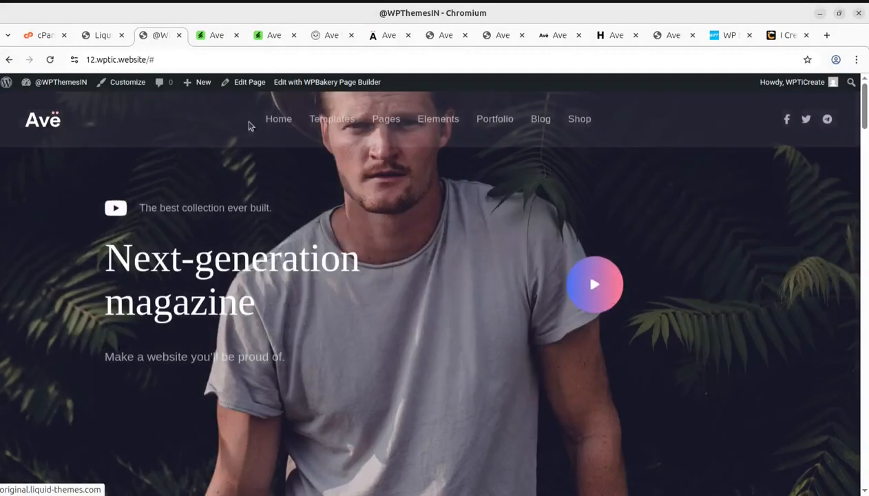
pyautogui.moveTo(387, 121)
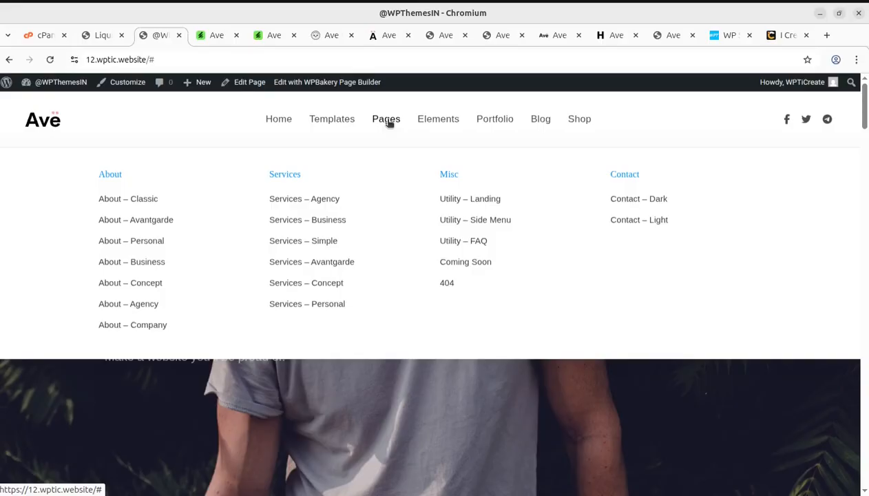
pyautogui.click(122, 201)
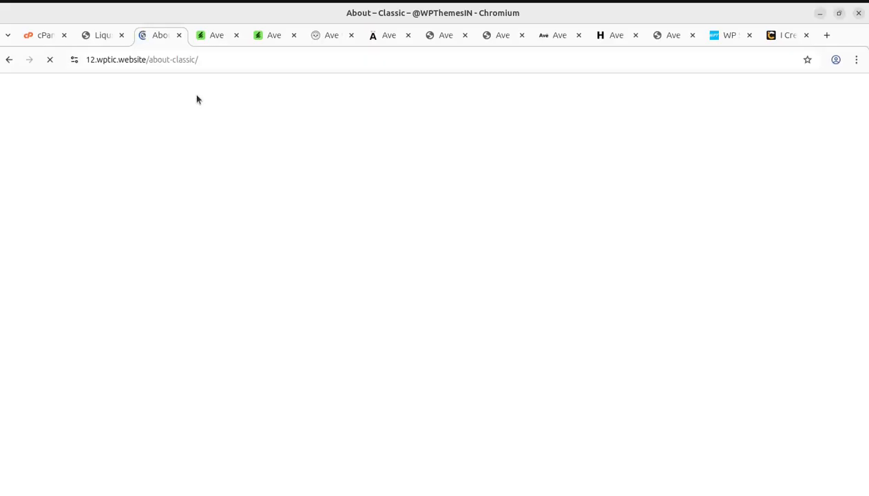
pyautogui.scroll(-4, 379, 285)
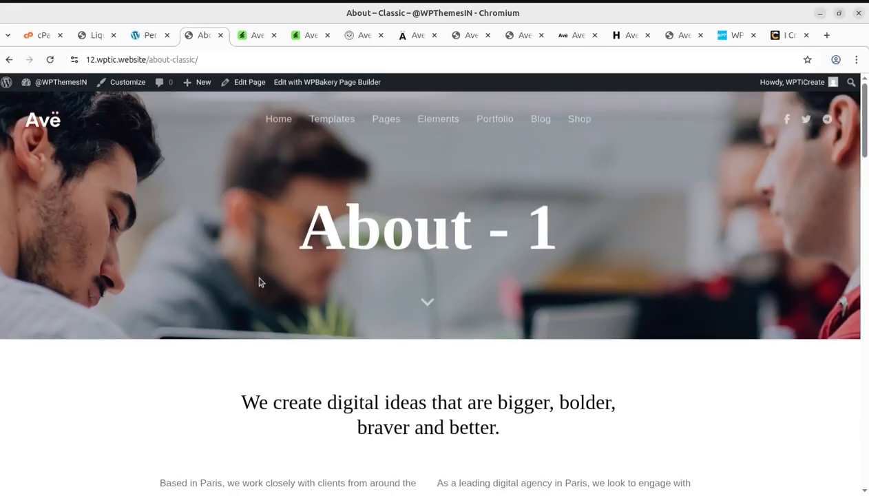
pyautogui.scroll(4, 304, 299)
# Step: Reselect the Post name permalink structure and save the Permalink Settings
pyautogui.click(144, 36)
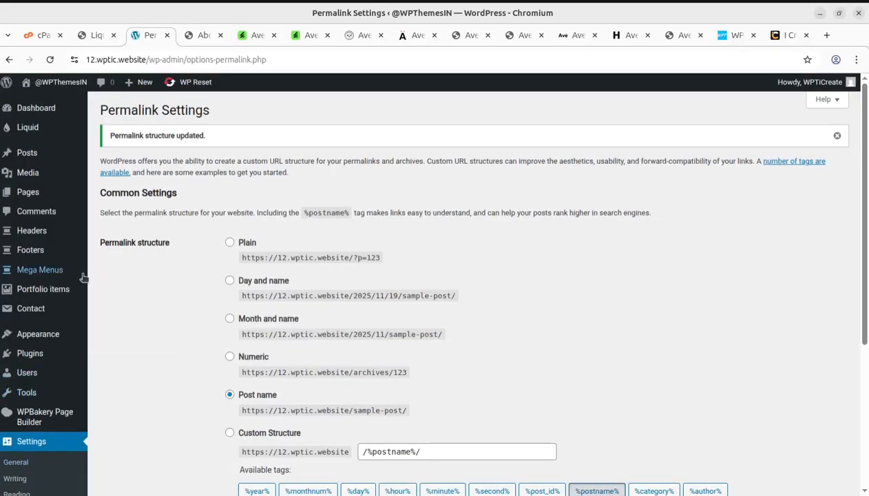
pyautogui.scroll(-3, 60, 477)
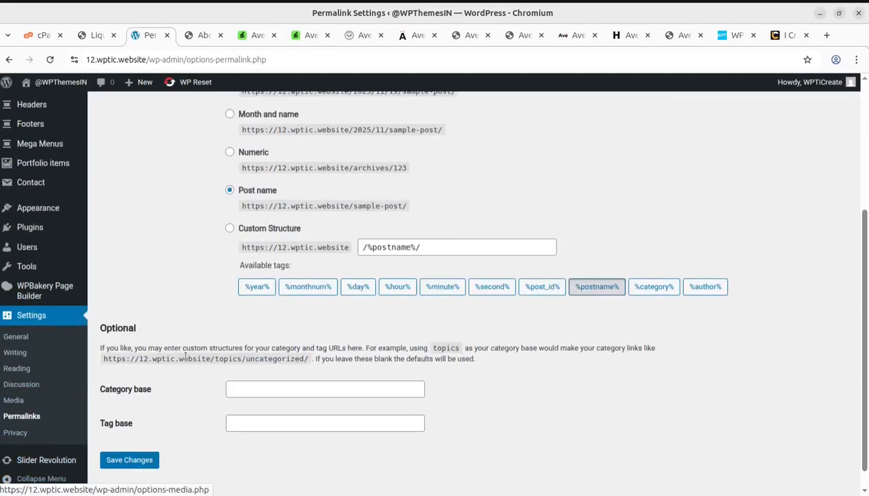
pyautogui.scroll(2, 185, 357)
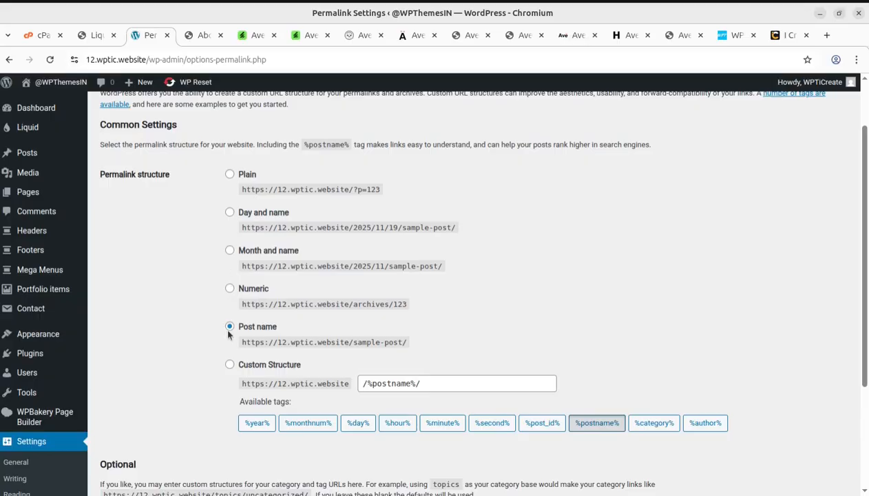
pyautogui.click(231, 213)
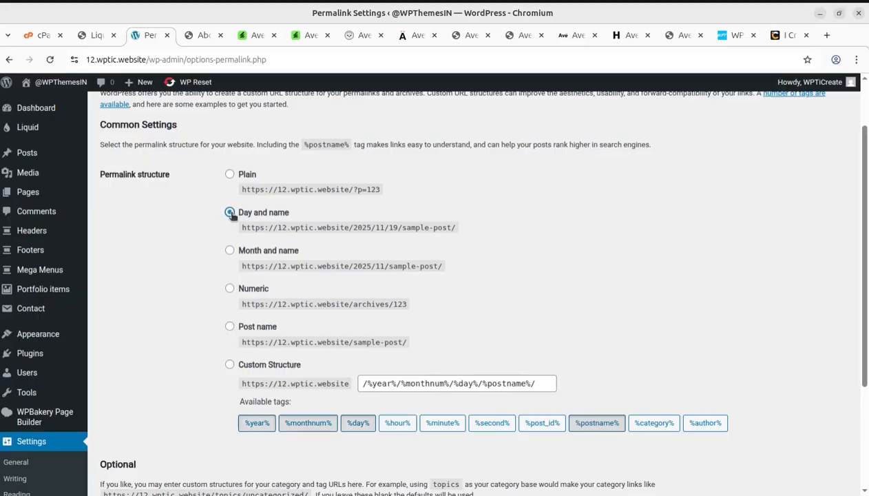
pyautogui.click(230, 328)
pyautogui.scroll(-3, 220, 372)
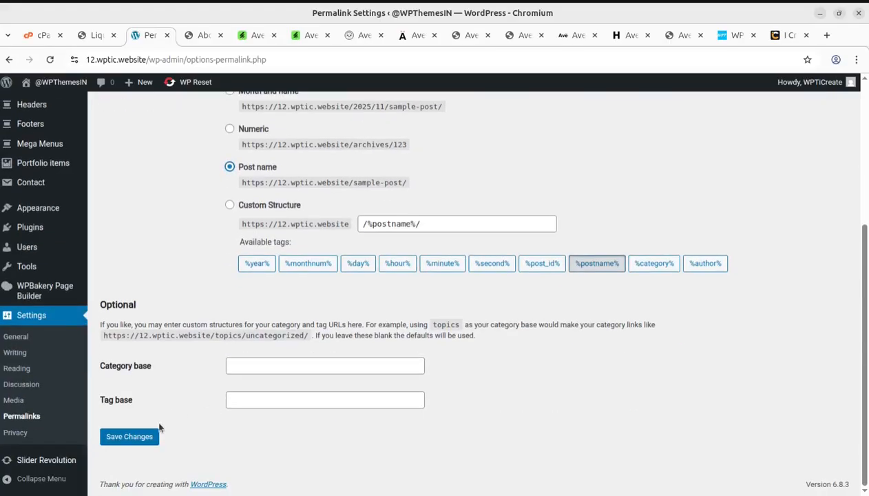
pyautogui.click(127, 439)
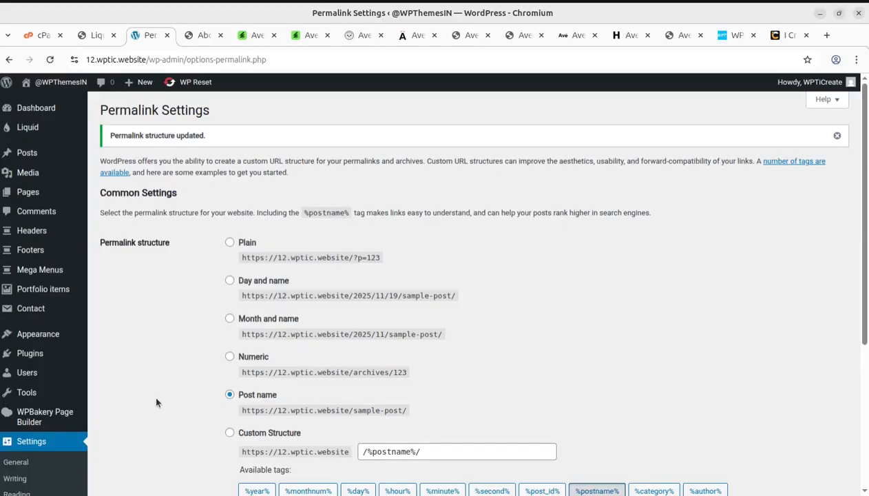
# Step: Reload the About – Classic page with the saved permalinks and return to the Permalink Settings
pyautogui.click(200, 36)
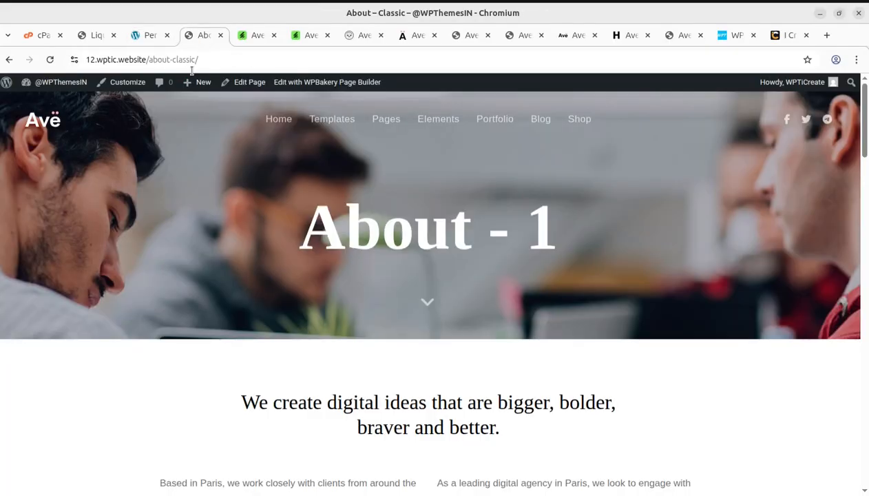
pyautogui.click(54, 61)
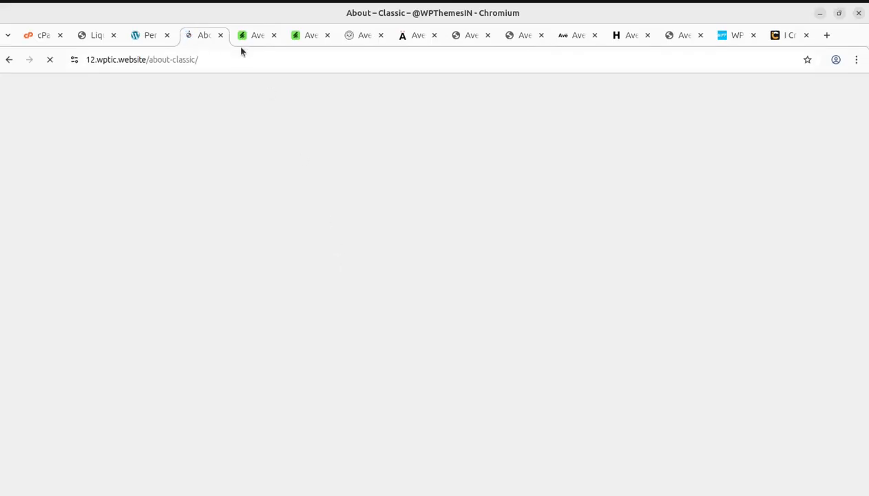
pyautogui.click(151, 43)
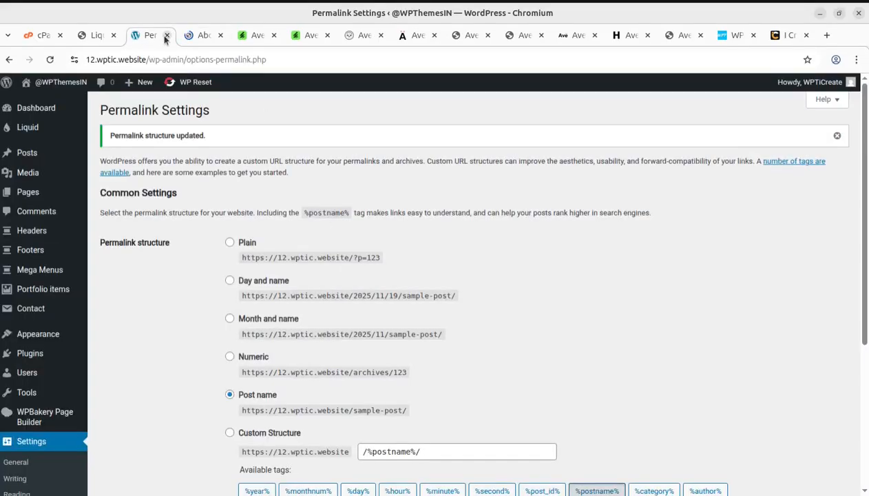
# Step: Close the Permalink Settings page and go from the Liquid Import Demos page to the WordPress dashboard
pyautogui.click(167, 35)
pyautogui.click(100, 36)
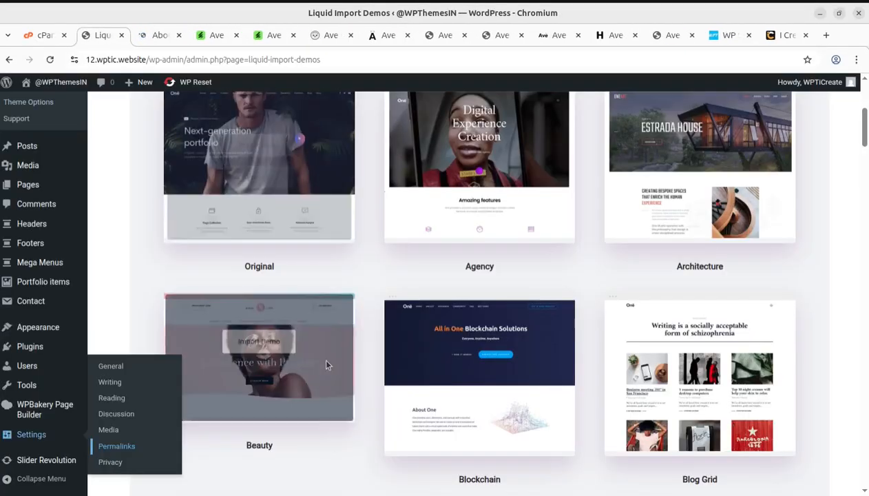
pyautogui.scroll(5, 320, 355)
pyautogui.click(46, 110)
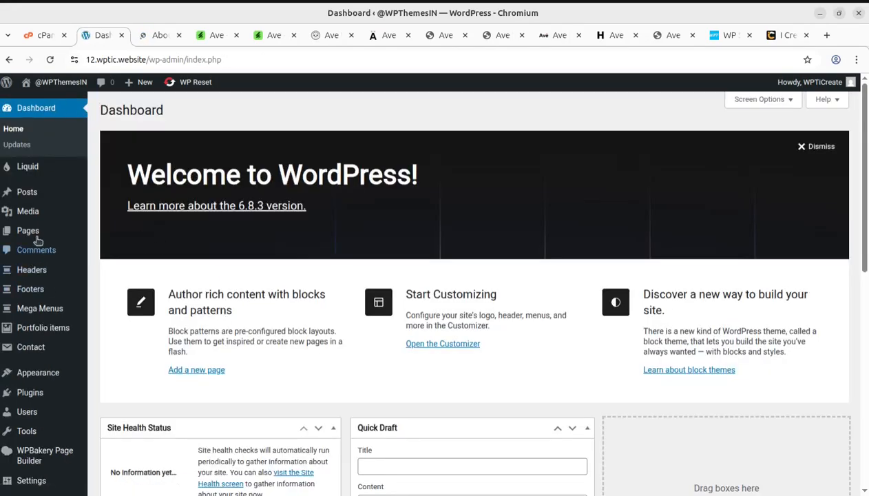
# Step: Open the Pages list and look through the imported pages on its first two list pages
pyautogui.moveTo(29, 231)
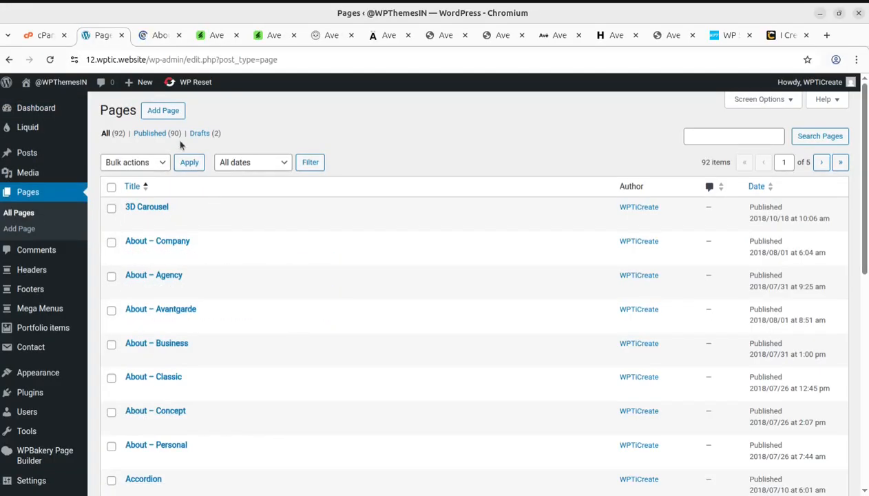
pyautogui.scroll(-7, 229, 252)
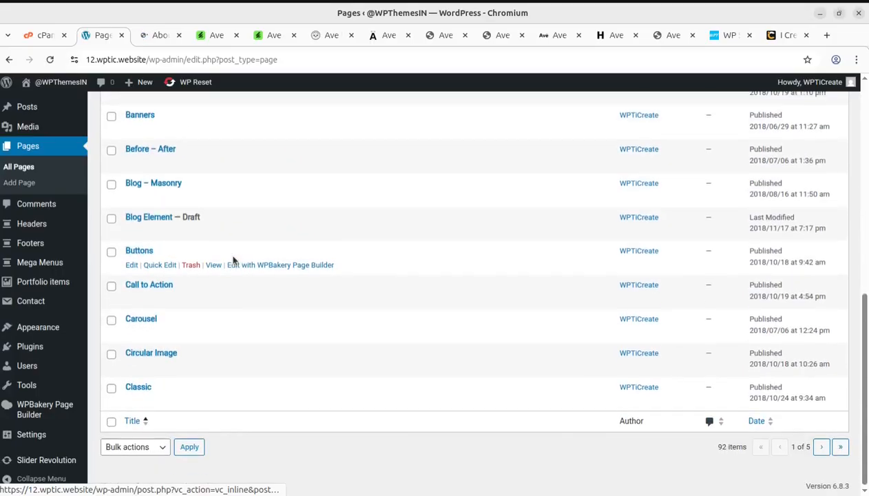
pyautogui.click(820, 446)
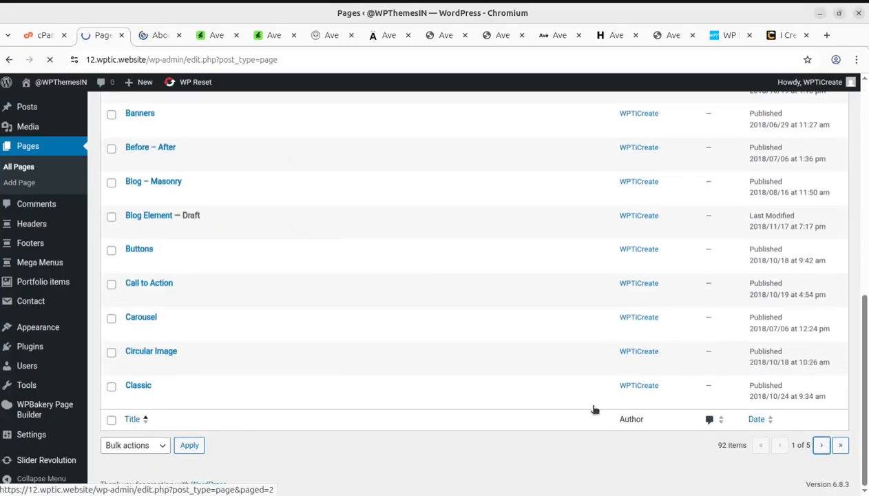
pyautogui.scroll(-5, 303, 349)
pyautogui.scroll(-1, 203, 378)
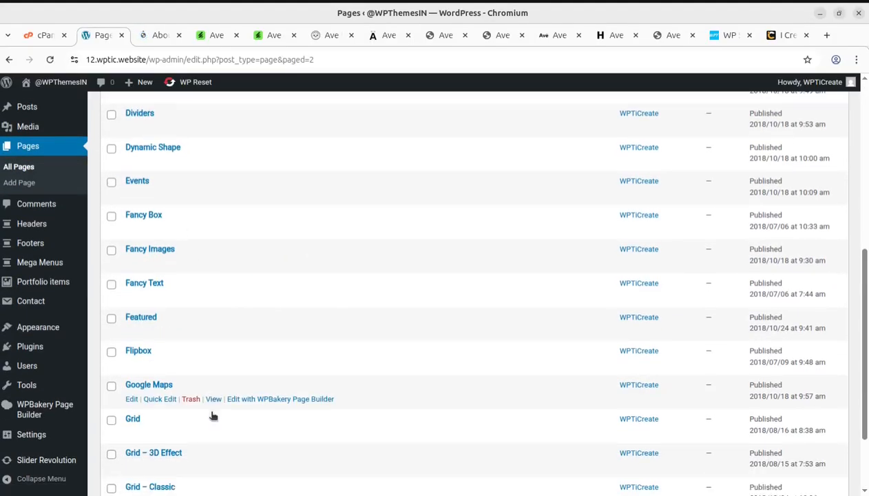
pyautogui.scroll(-2, 214, 415)
# Step: Look through the imported pages on the third and fourth pages of the Pages list
pyautogui.click(820, 445)
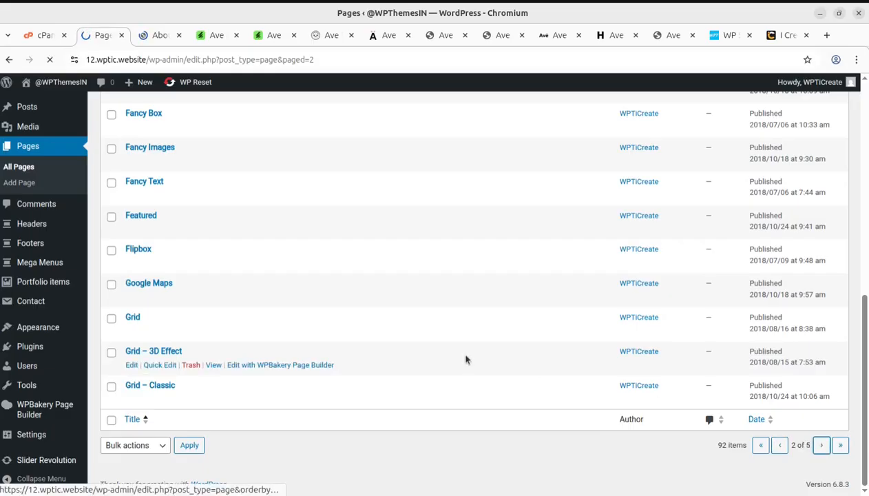
pyautogui.scroll(-5, 467, 358)
pyautogui.scroll(-1, 467, 358)
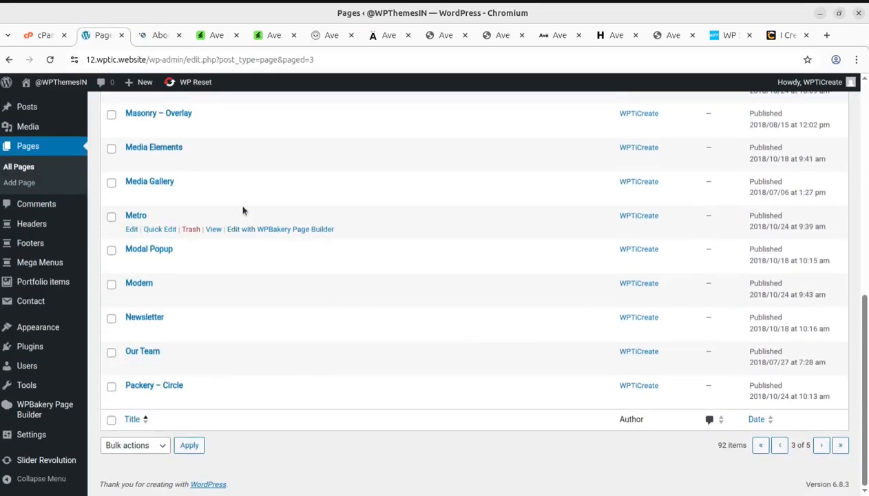
pyautogui.scroll(2, 237, 324)
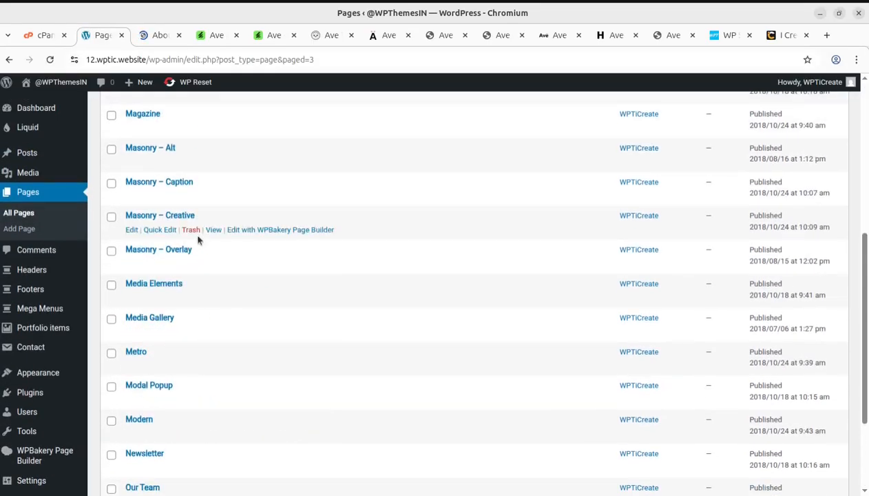
pyautogui.scroll(-2, 659, 422)
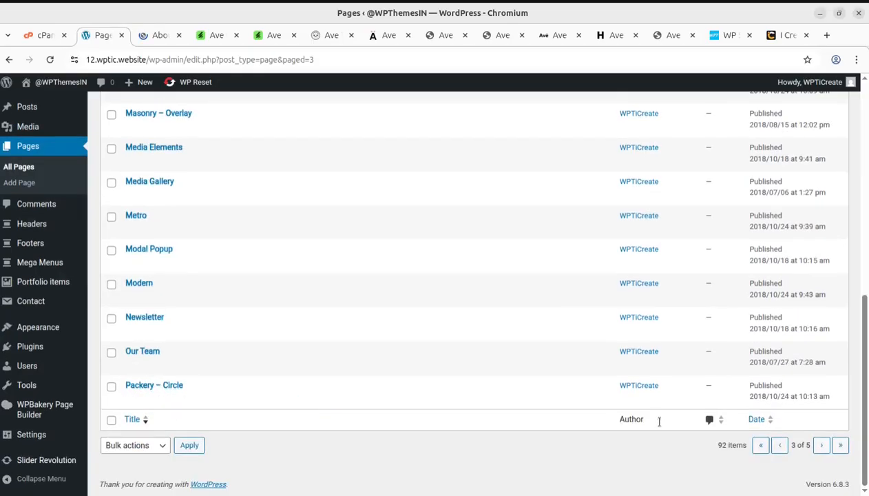
pyautogui.click(821, 445)
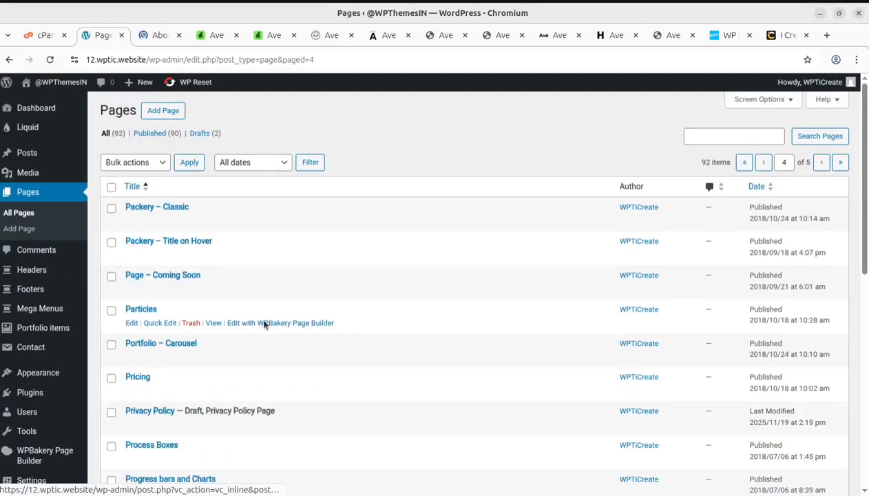
pyautogui.scroll(-2, 220, 296)
pyautogui.scroll(-2, 203, 451)
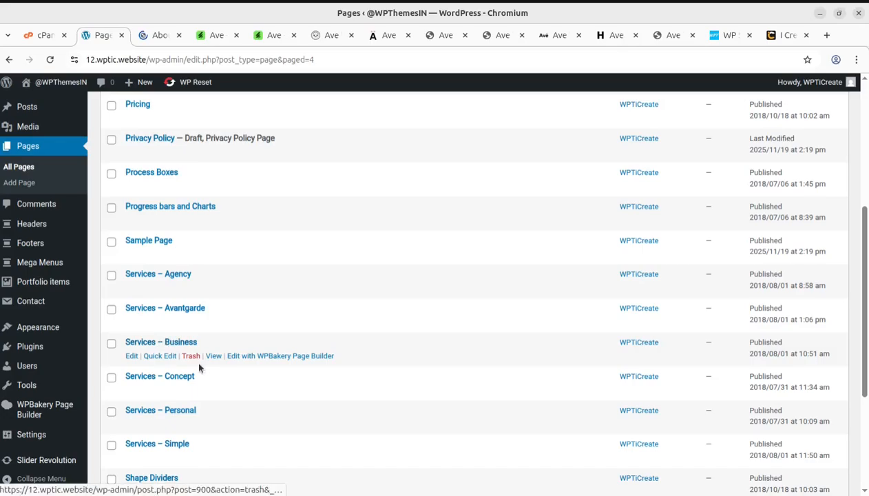
# Step: View the Services – Business page on the site and look over its service features
pyautogui.click(212, 355)
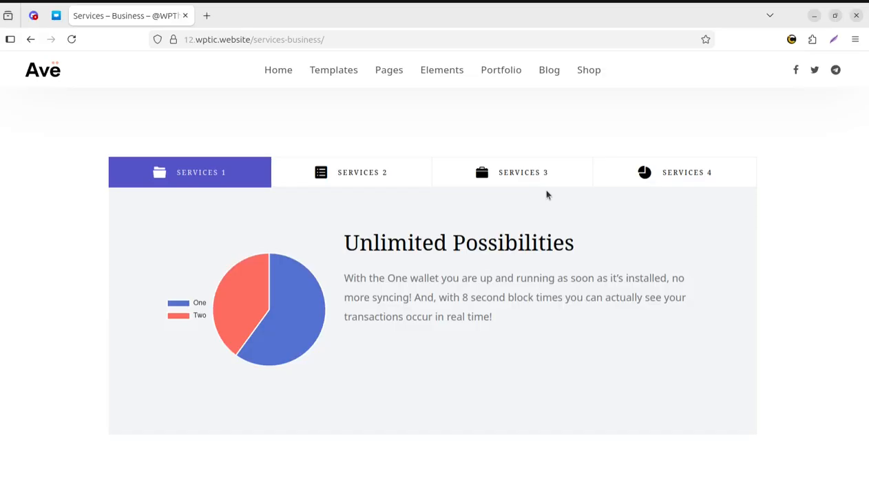
pyautogui.scroll(5, 523, 189)
pyautogui.scroll(-3, 502, 191)
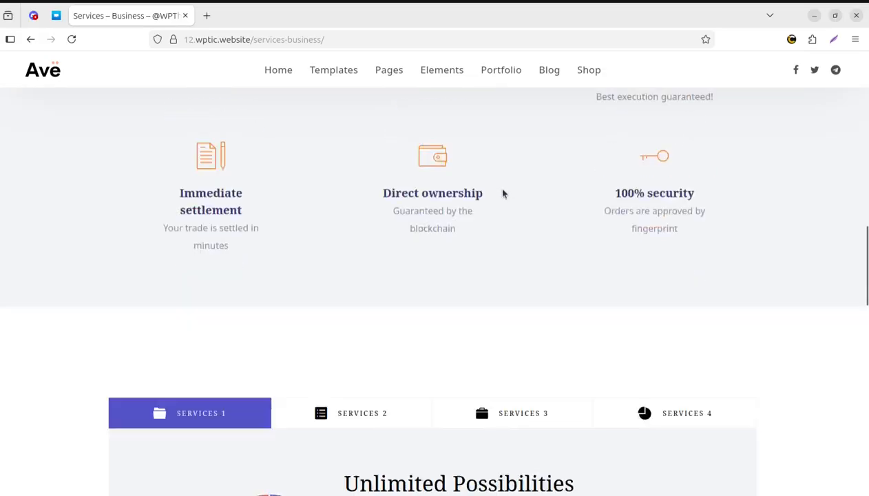
# Step: Switch between the Services 1, 2, 3 and 4 tabs on the Services – Business page to check their charts
pyautogui.click(392, 245)
pyautogui.click(481, 253)
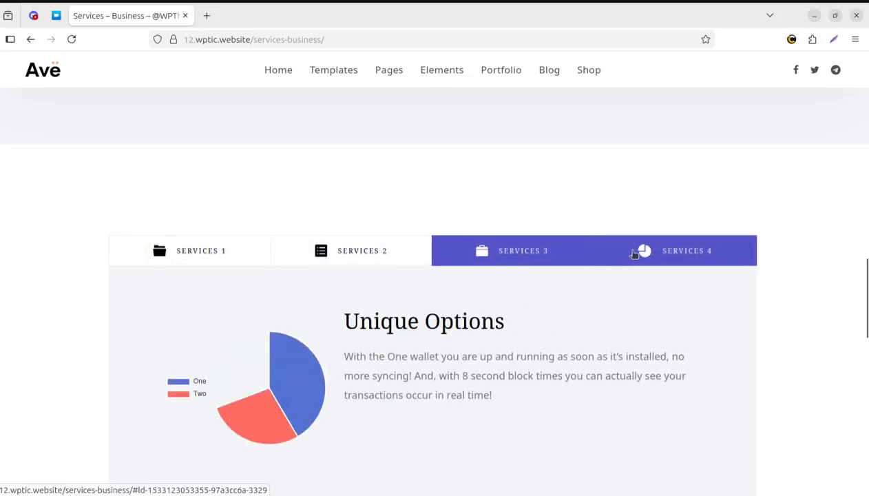
pyautogui.click(639, 253)
pyautogui.click(510, 255)
pyautogui.click(365, 253)
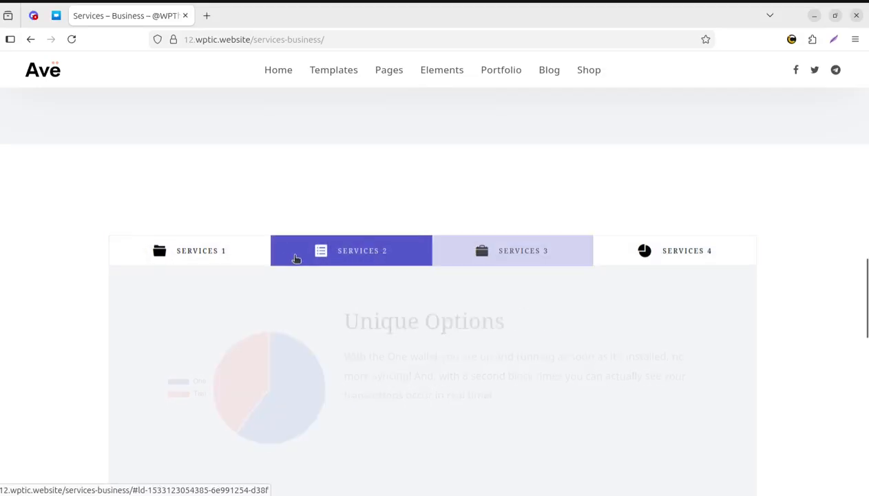
pyautogui.click(196, 253)
pyautogui.click(358, 253)
# Step: Look at the testimonials below the service tabs and return to the header navigation of the Services – Business page
pyautogui.scroll(-3, 456, 248)
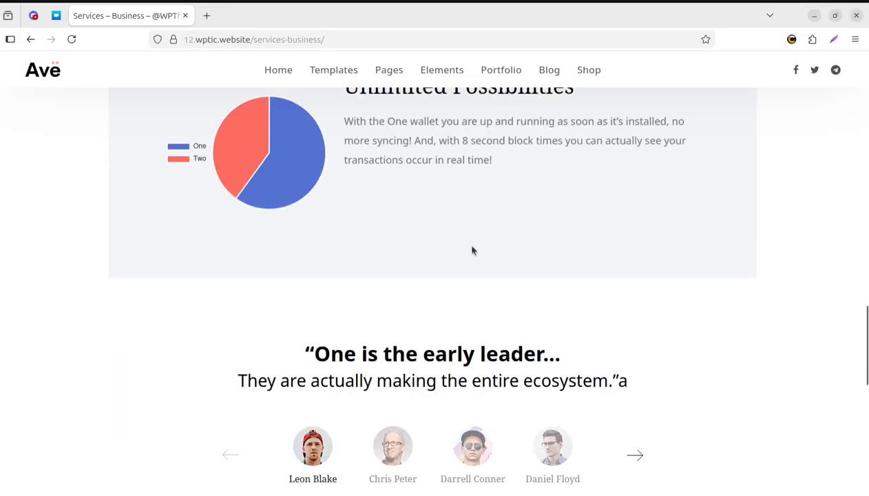
pyautogui.scroll(3, 482, 247)
pyautogui.scroll(10, 429, 223)
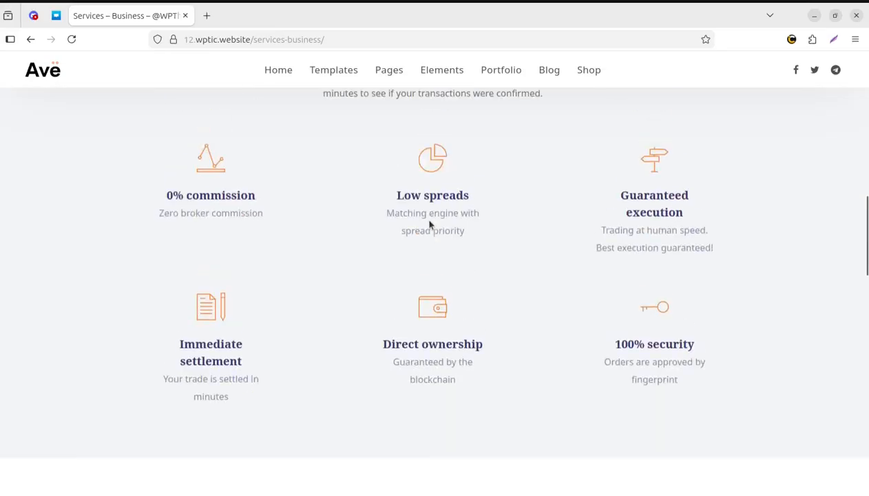
pyautogui.scroll(5, 428, 223)
pyautogui.moveTo(388, 77)
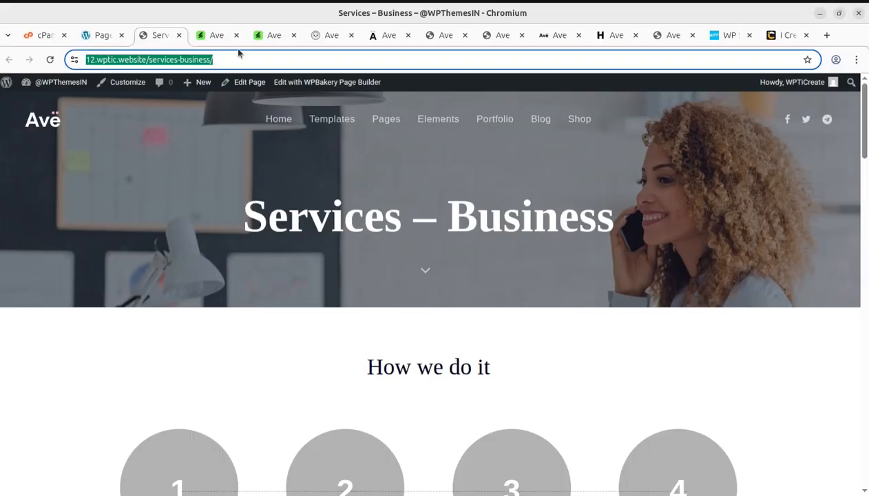
# Step: Go back to the WordPress admin, open the Liquid Theme Options and look through the Layout settings
pyautogui.click(102, 37)
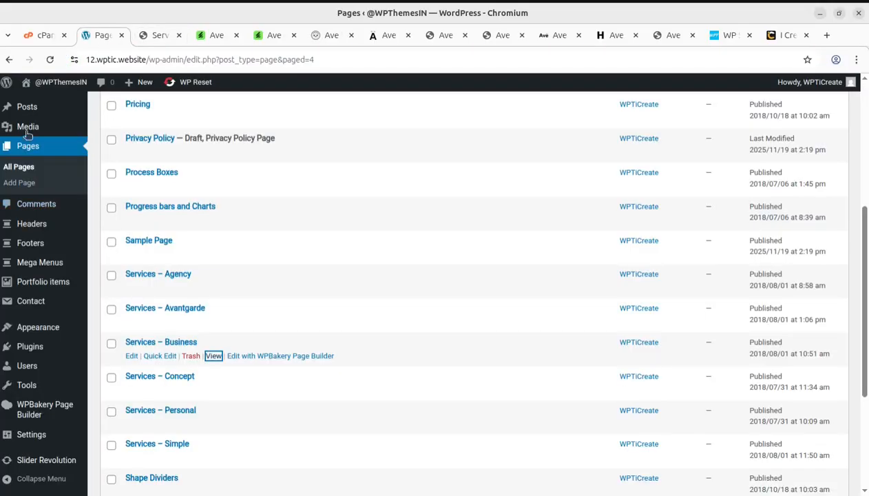
pyautogui.scroll(5, 370, 303)
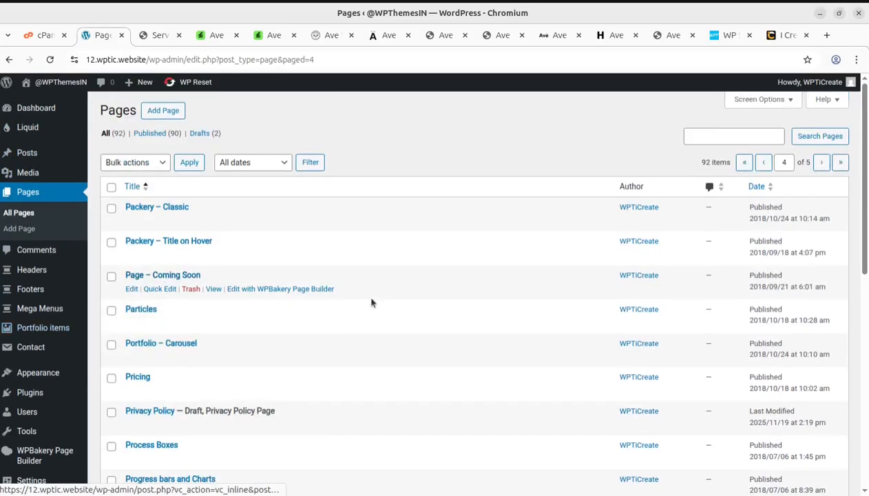
pyautogui.moveTo(42, 131)
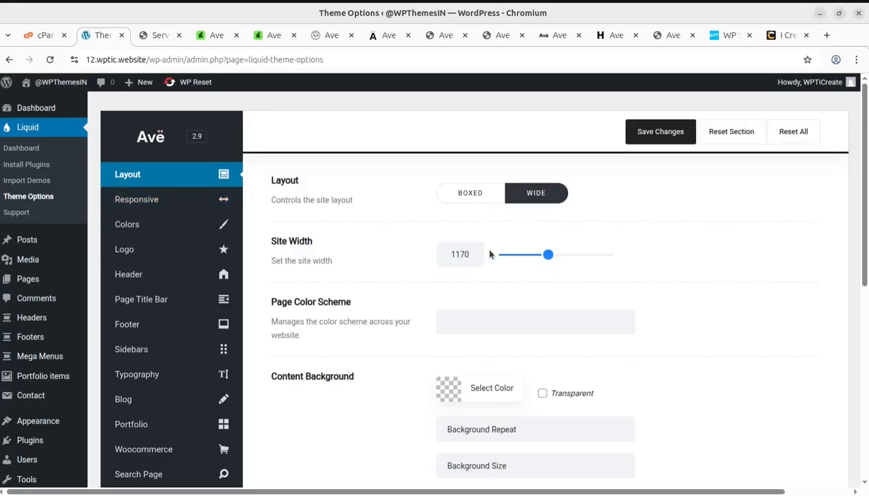
pyautogui.scroll(-2, 337, 342)
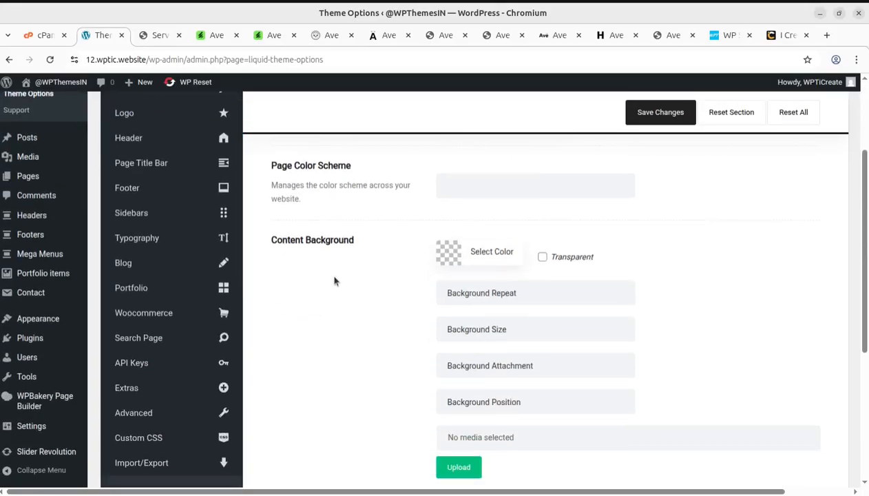
pyautogui.scroll(-4, 381, 296)
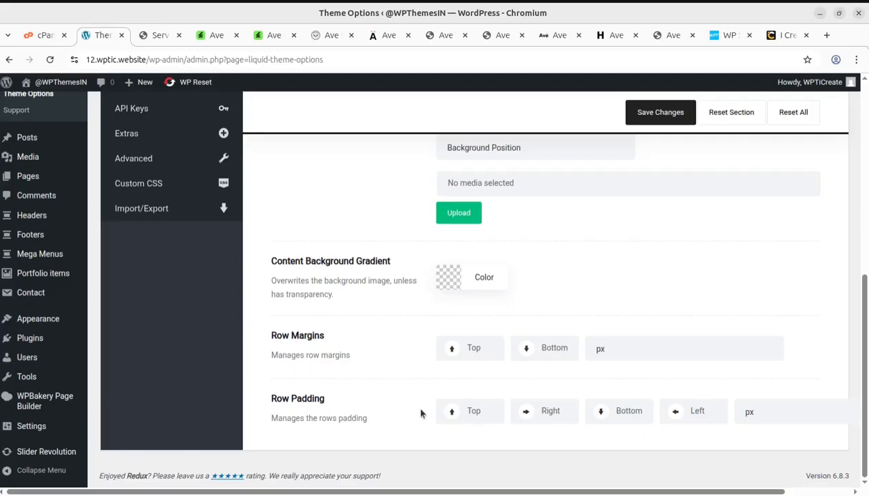
pyautogui.scroll(5, 386, 384)
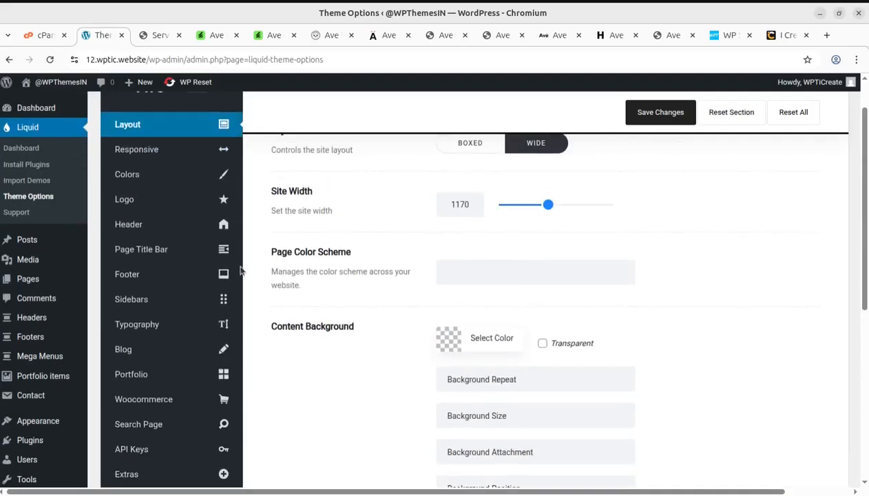
# Step: Look through the Responsive, Colors, Logo, Header, Page Title Bar and Footer sections of the Theme Options
pyautogui.click(141, 156)
pyautogui.click(140, 179)
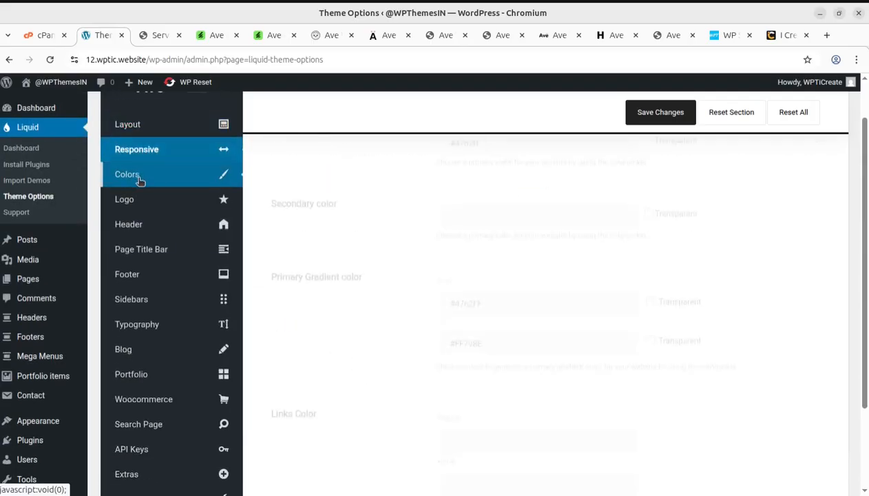
pyautogui.click(131, 201)
pyautogui.click(132, 224)
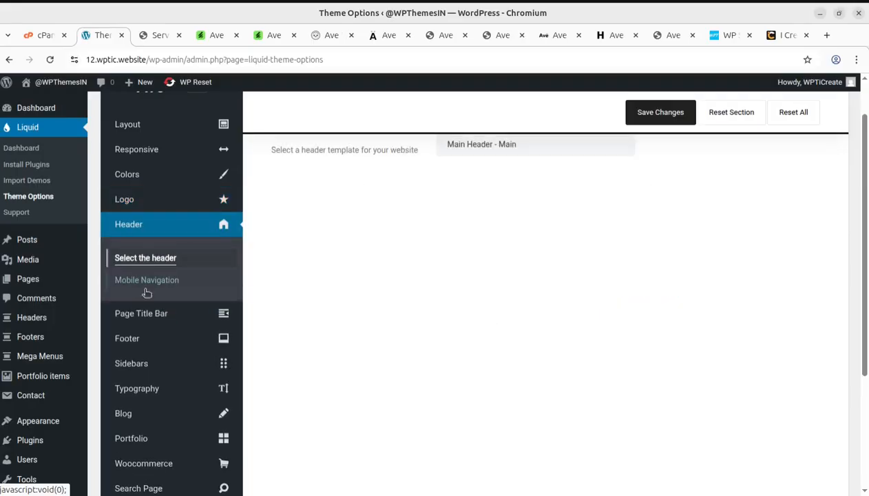
pyautogui.click(147, 318)
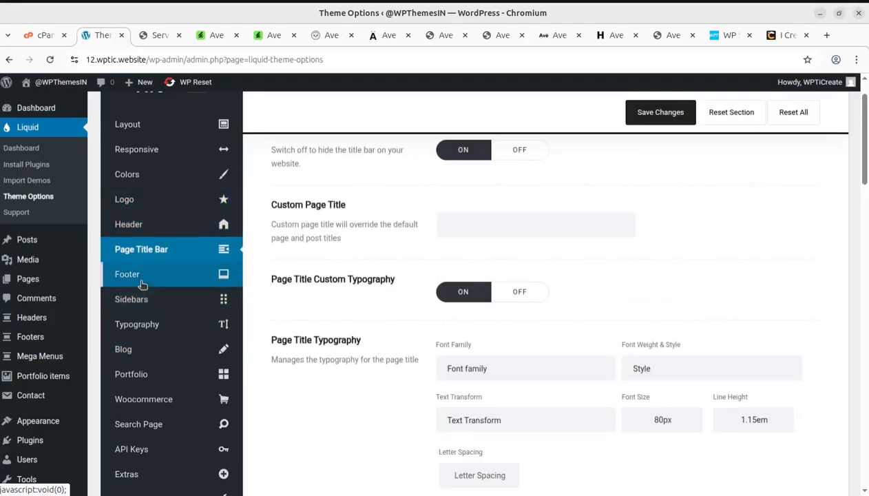
pyautogui.click(142, 282)
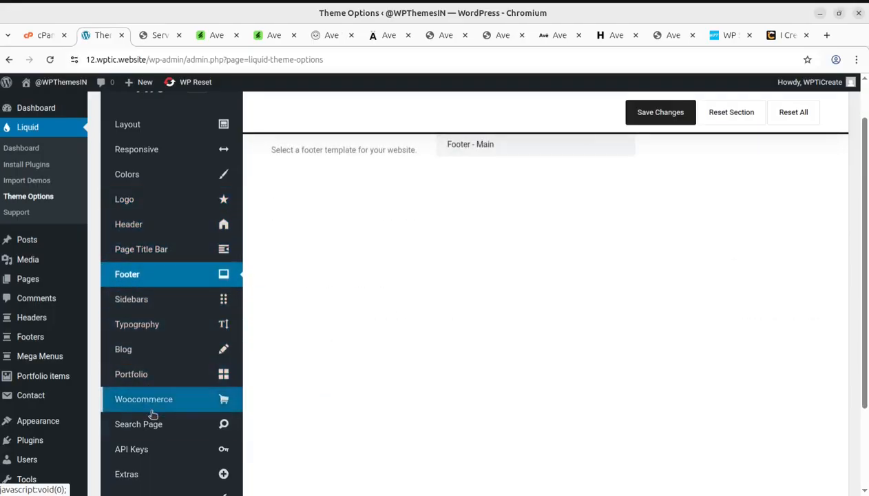
# Step: Look over the remaining Theme Options sections down to Import/Export, including the Advanced entries
pyautogui.scroll(-3, 158, 414)
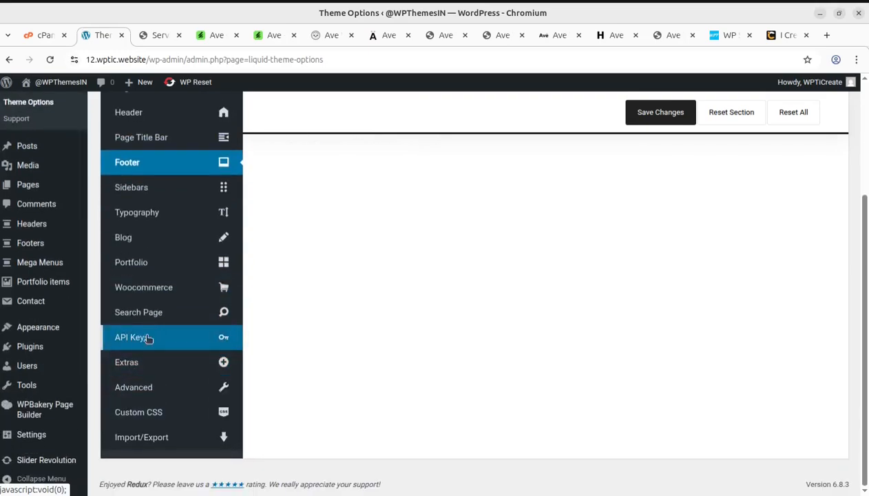
pyautogui.moveTo(145, 389)
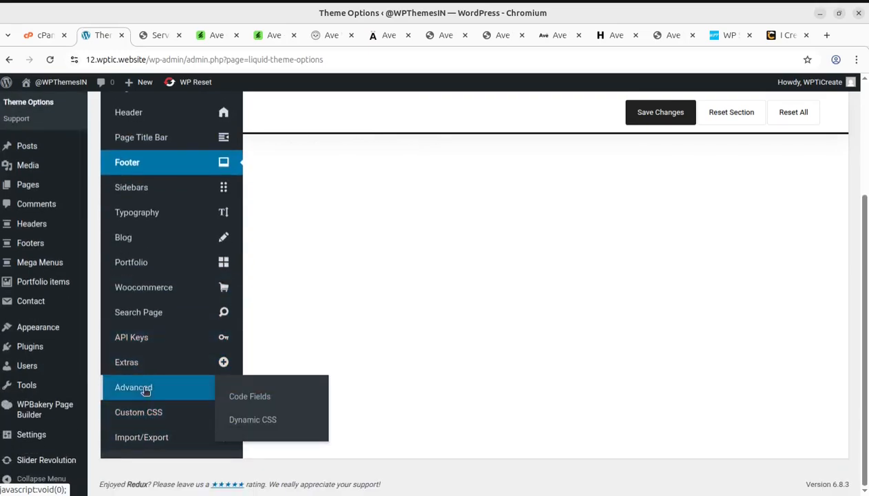
pyautogui.scroll(5, 181, 280)
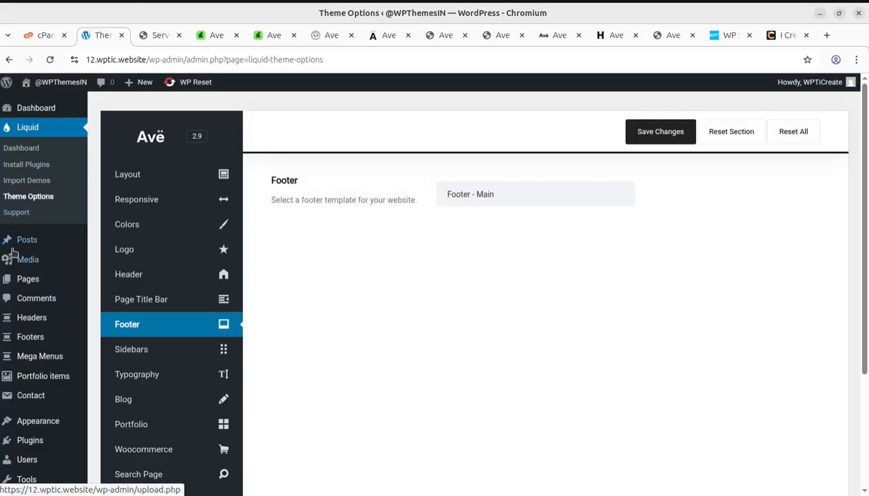
# Step: Open the list of Headers and look through the imported header templates
pyautogui.moveTo(18, 242)
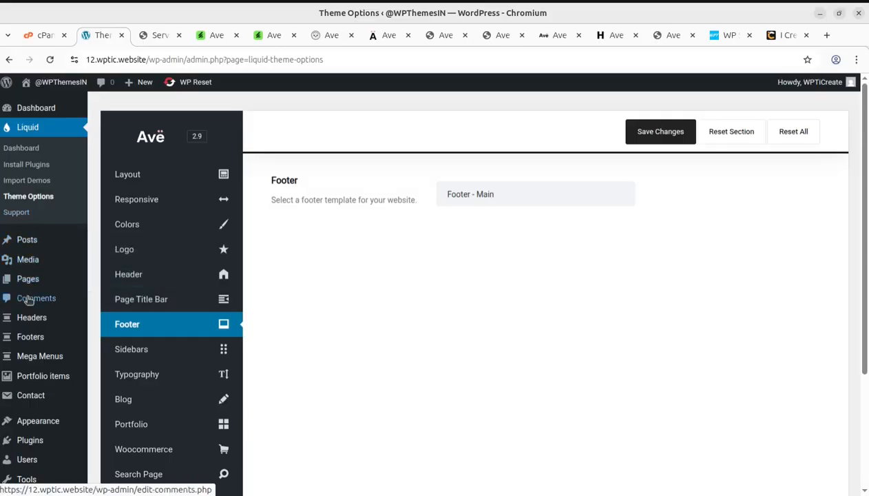
pyautogui.moveTo(29, 324)
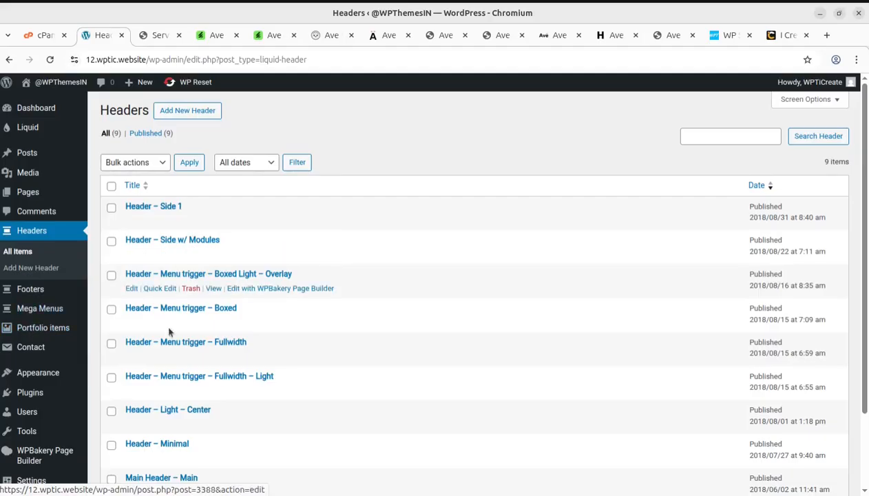
pyautogui.scroll(-3, 166, 305)
pyautogui.scroll(2, 180, 350)
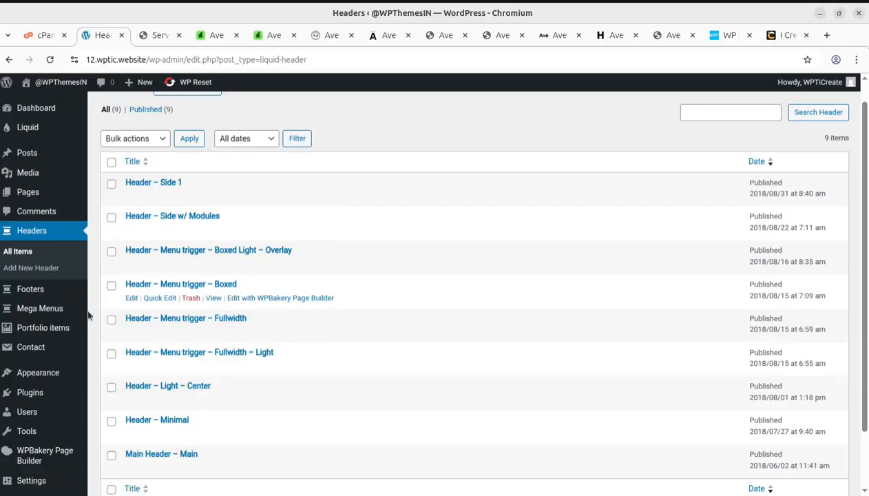
# Step: Open the Footers, Mega Menus and Portfolio items lists in turn to look over the imported entries
pyautogui.moveTo(33, 294)
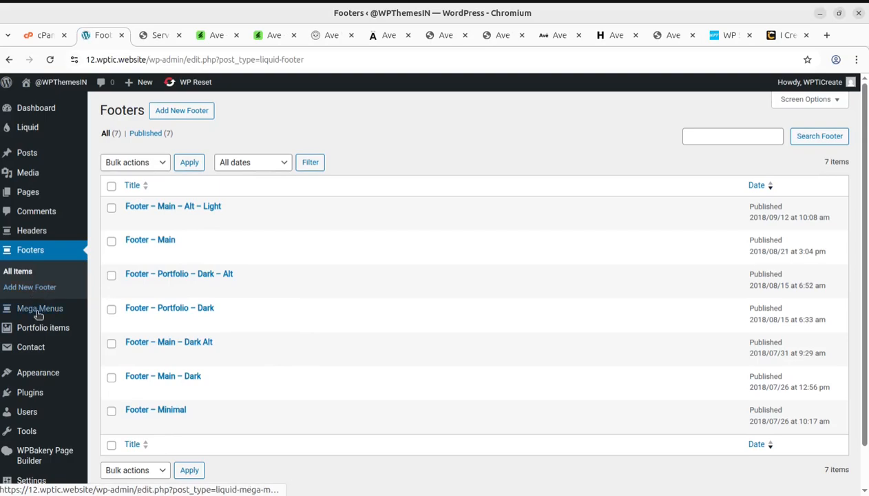
pyautogui.click(35, 310)
pyautogui.click(48, 333)
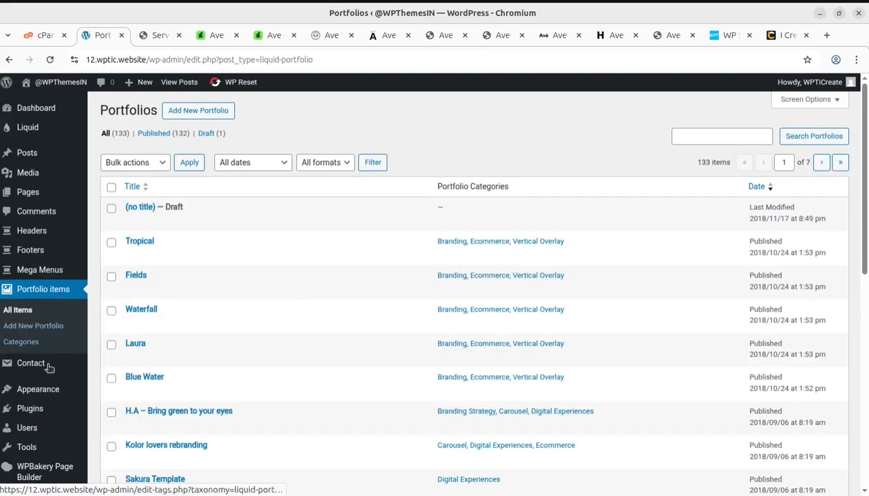
# Step: Open the Slider Revolution overview, decline sharing usage data, and look over its module creation, import and add-on options
pyautogui.scroll(-1, 52, 333)
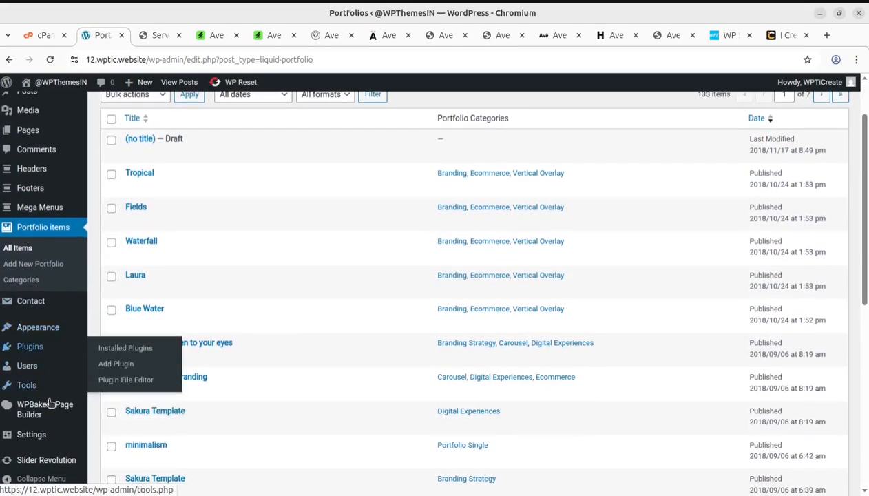
pyautogui.scroll(-3, 48, 406)
pyautogui.moveTo(43, 465)
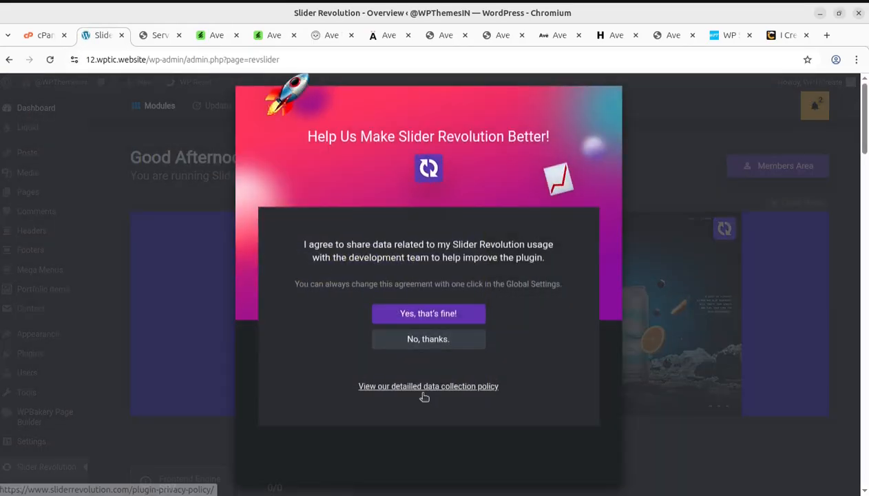
pyautogui.click(411, 339)
pyautogui.scroll(-4, 389, 347)
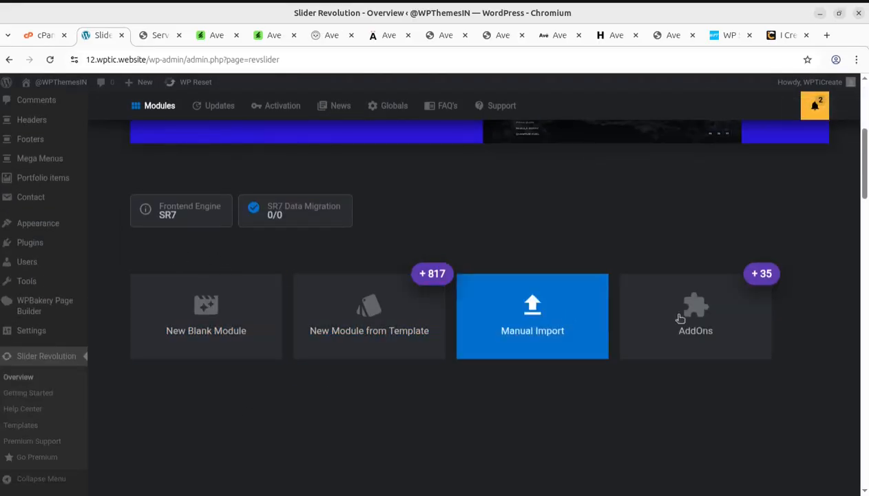
pyautogui.scroll(3, 345, 327)
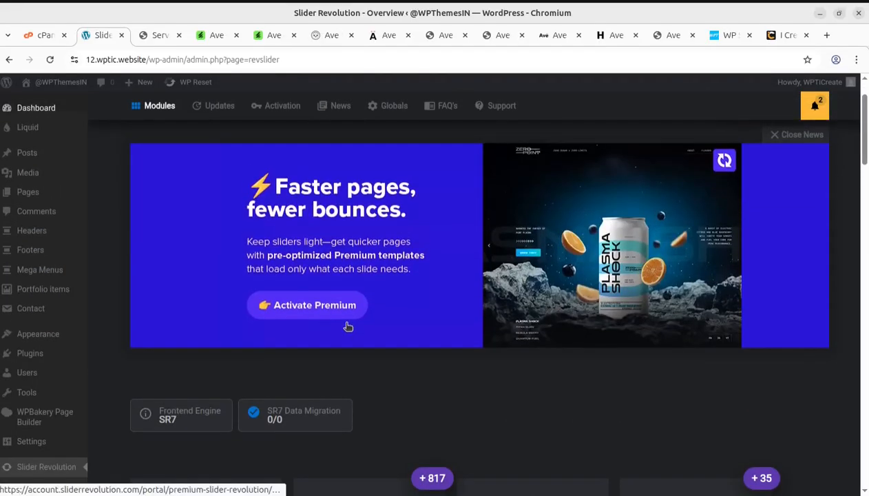
pyautogui.scroll(-3, 413, 397)
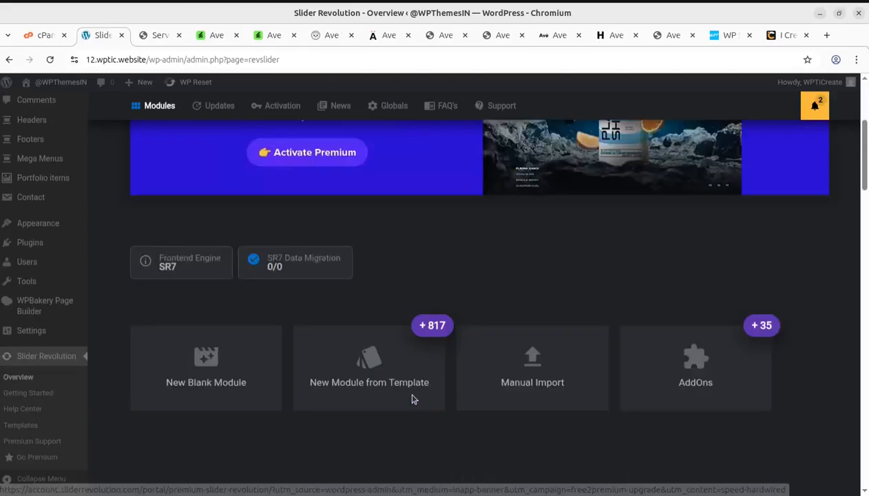
pyautogui.scroll(3, 275, 358)
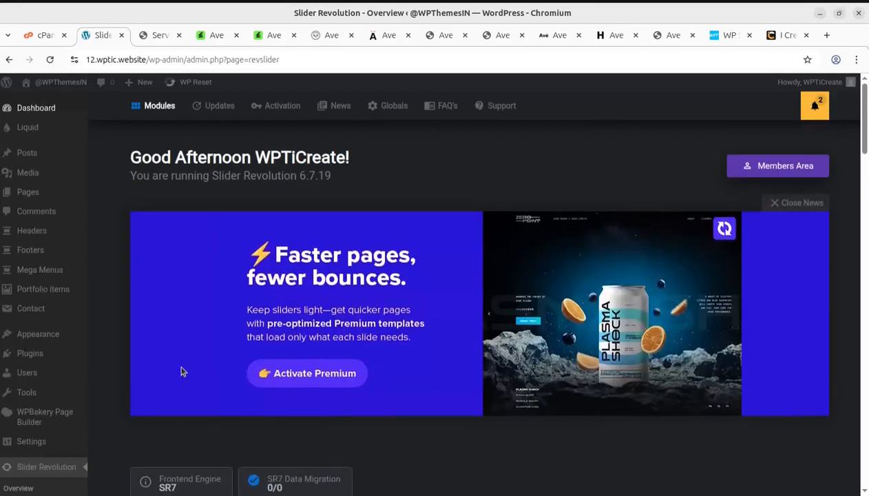
# Step: Return to the Dashboard, open the site's homepage for editing with WPBakery Page Builder, and dismiss the What's new notice
pyautogui.click(34, 111)
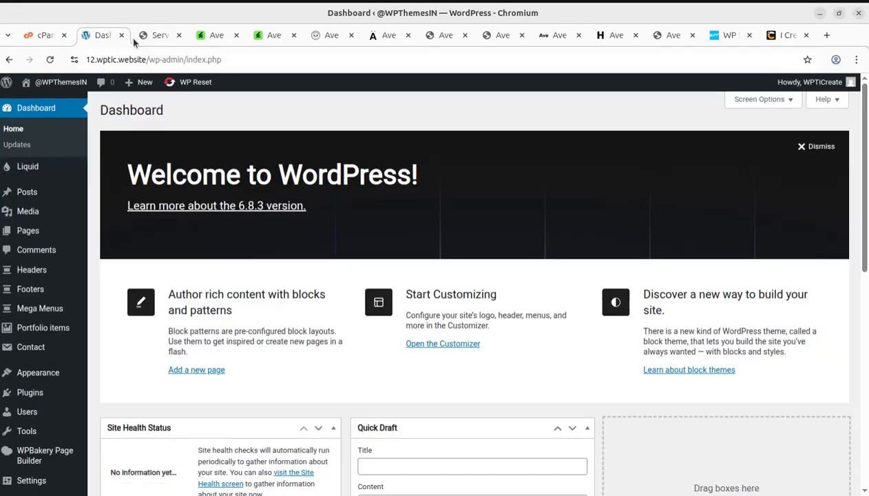
pyautogui.click(157, 35)
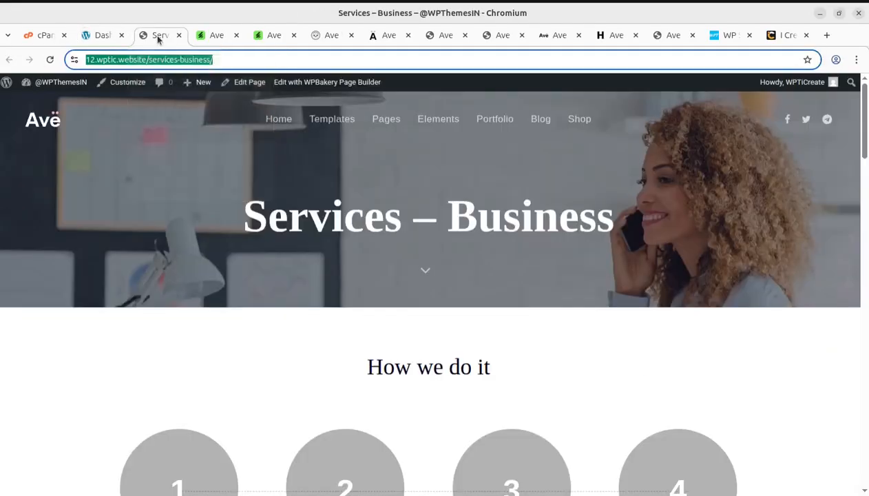
pyautogui.click(43, 124)
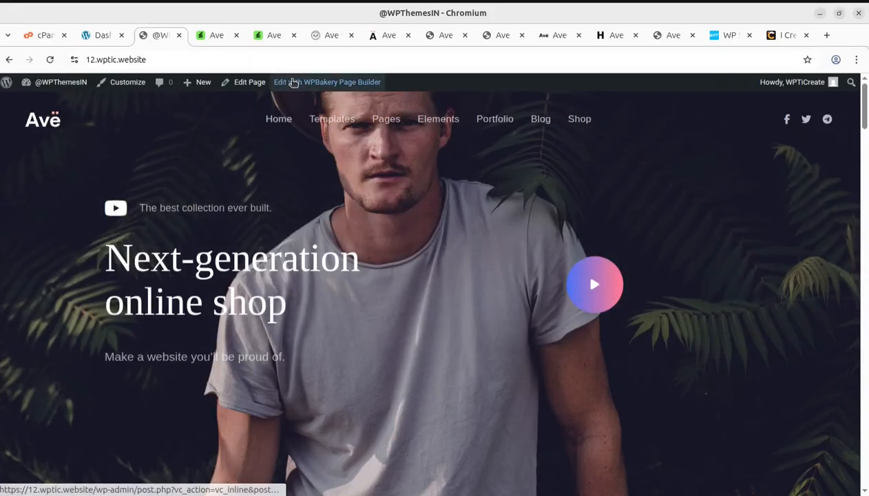
pyautogui.click(295, 87)
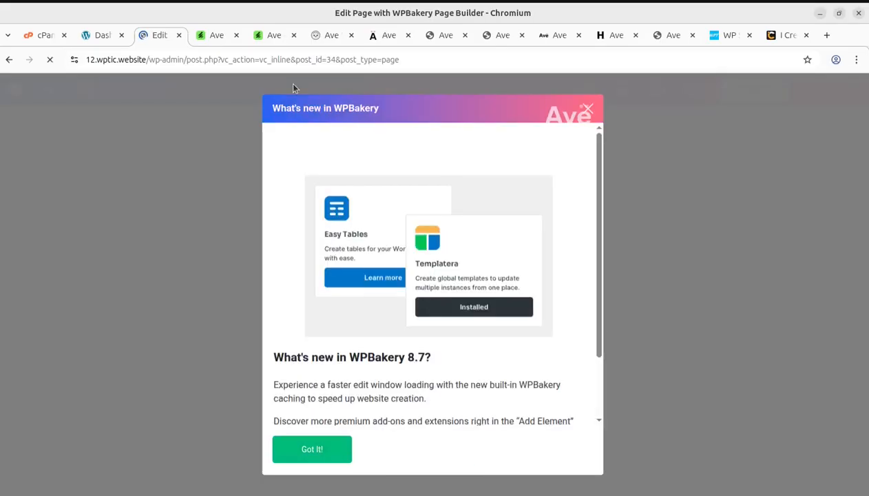
pyautogui.click(587, 110)
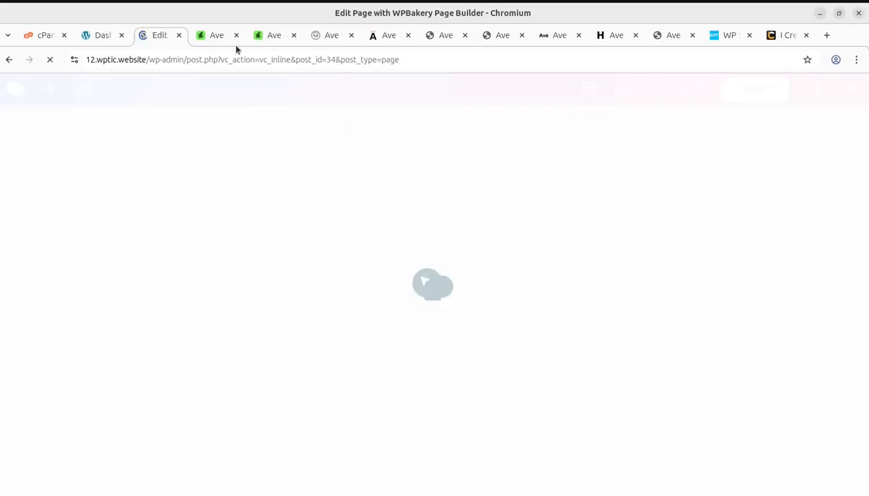
# Step: Switch to the Ave ThemeForest page and read its feature sections down to the development and experience figures
pyautogui.click(218, 36)
pyautogui.scroll(-10, 396, 251)
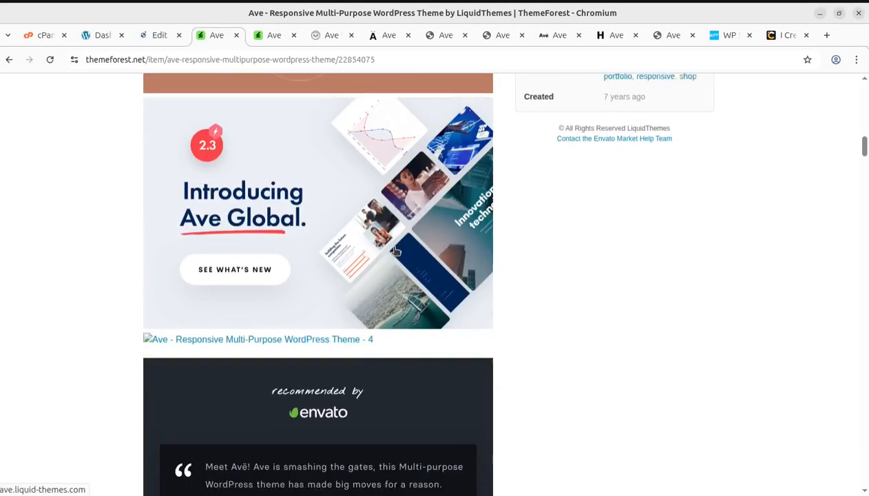
pyautogui.scroll(-8, 396, 251)
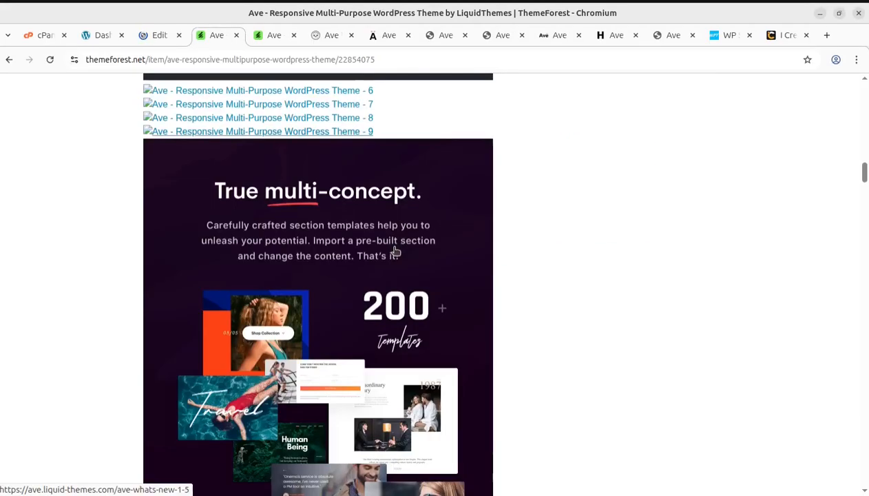
pyautogui.scroll(-5, 396, 251)
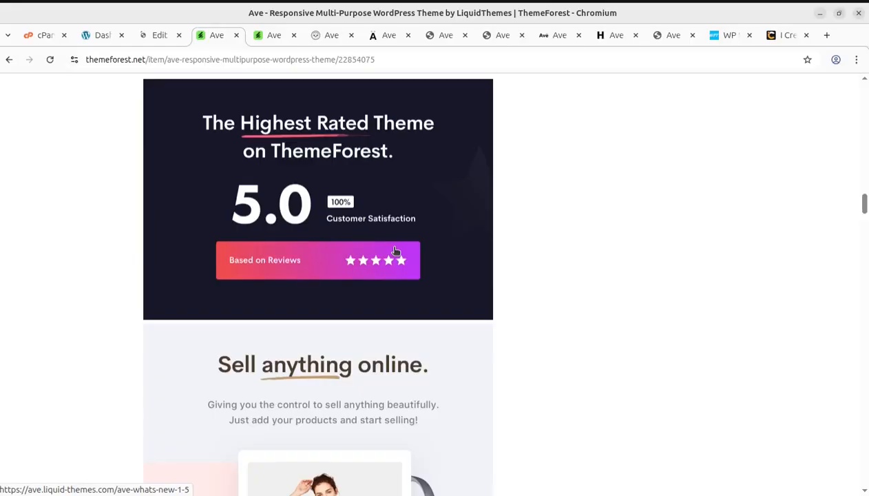
pyautogui.scroll(-8, 395, 252)
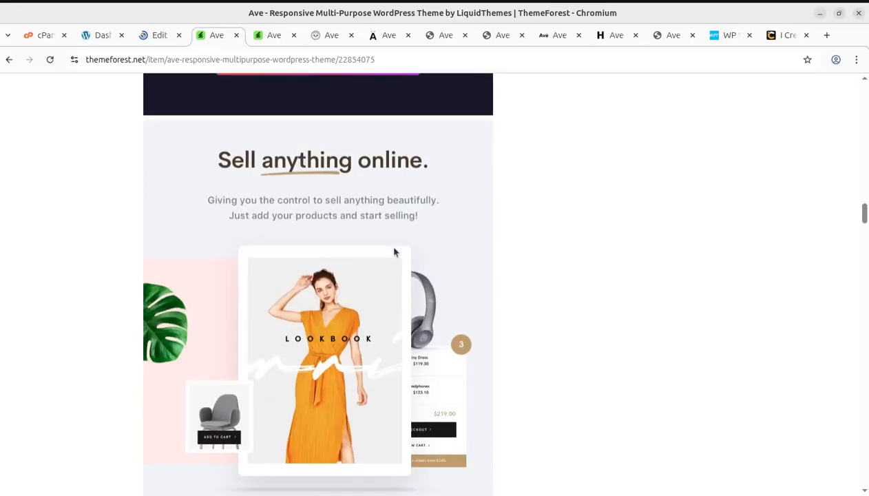
pyautogui.scroll(-6, 387, 256)
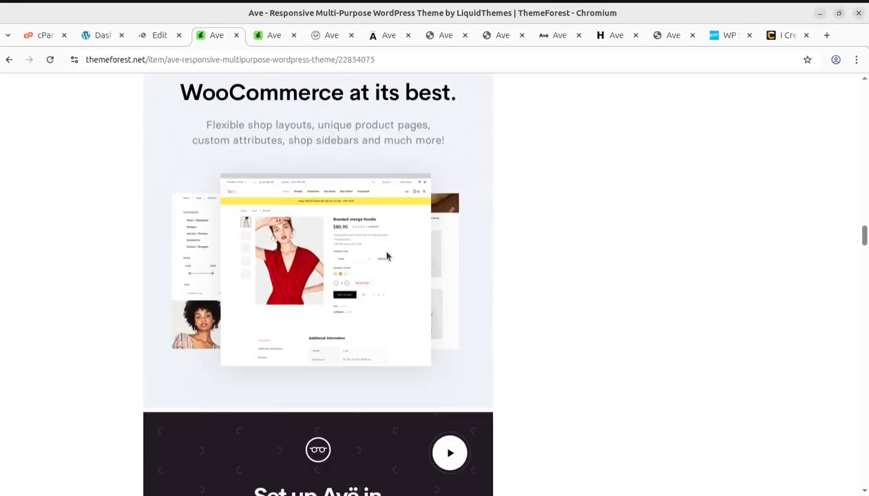
pyautogui.scroll(-10, 388, 256)
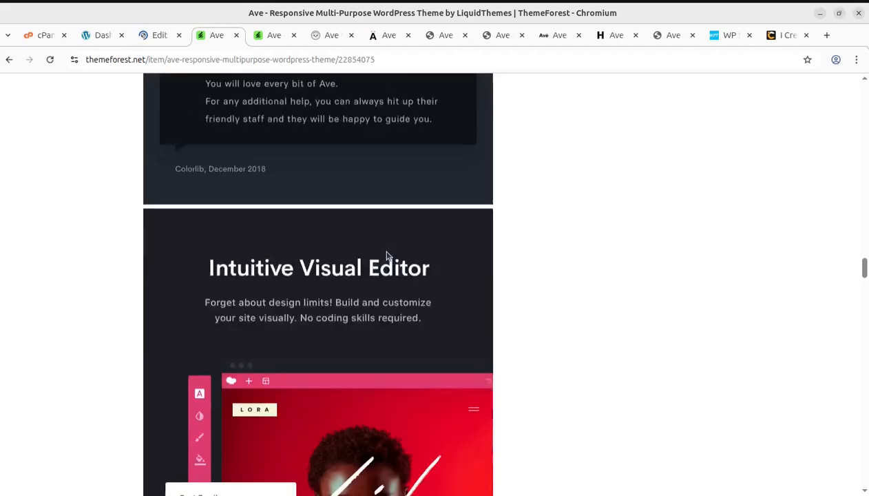
pyautogui.scroll(-4, 388, 256)
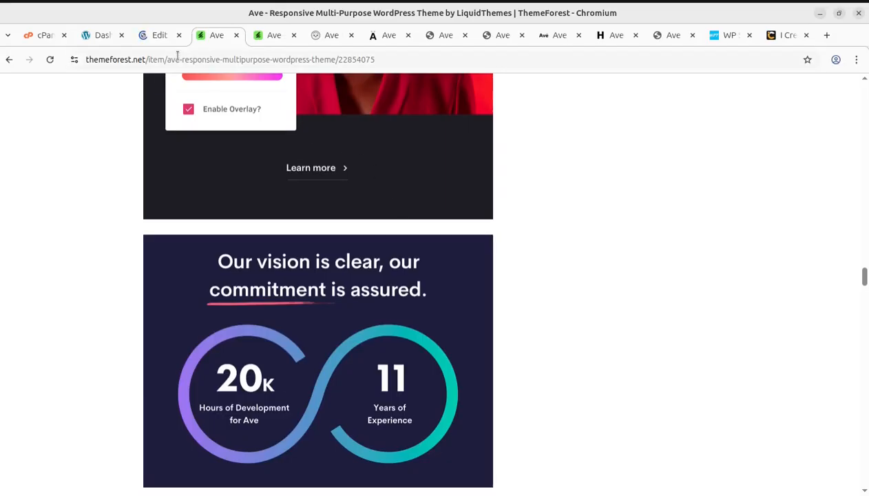
# Step: Return to the WPBakery frontend editor and examine the homepage's hero and icon box sections
pyautogui.click(162, 35)
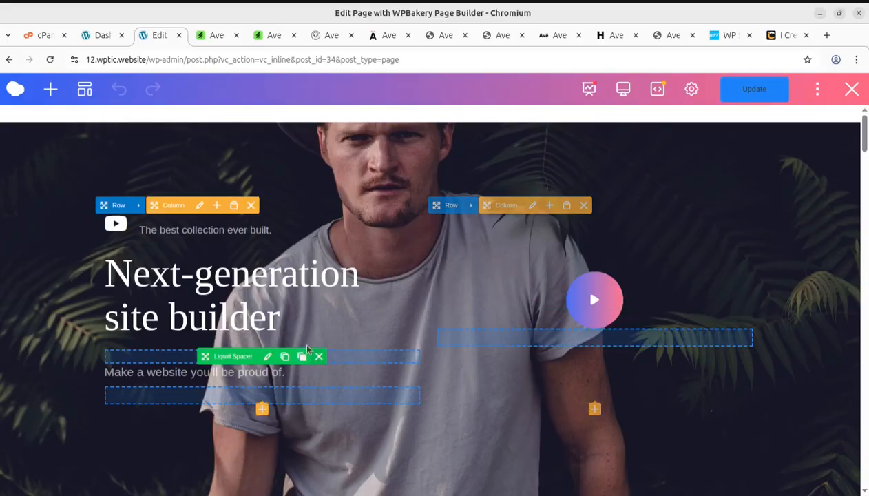
pyautogui.scroll(-5, 169, 279)
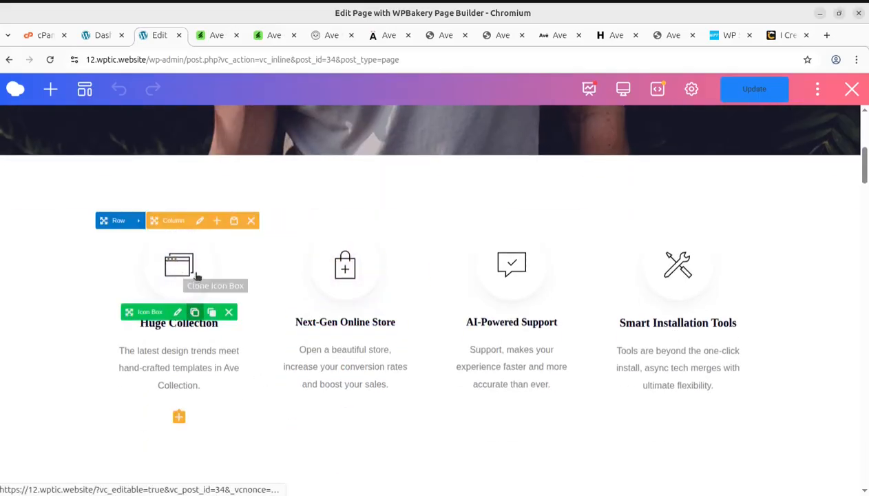
pyautogui.scroll(2, 681, 331)
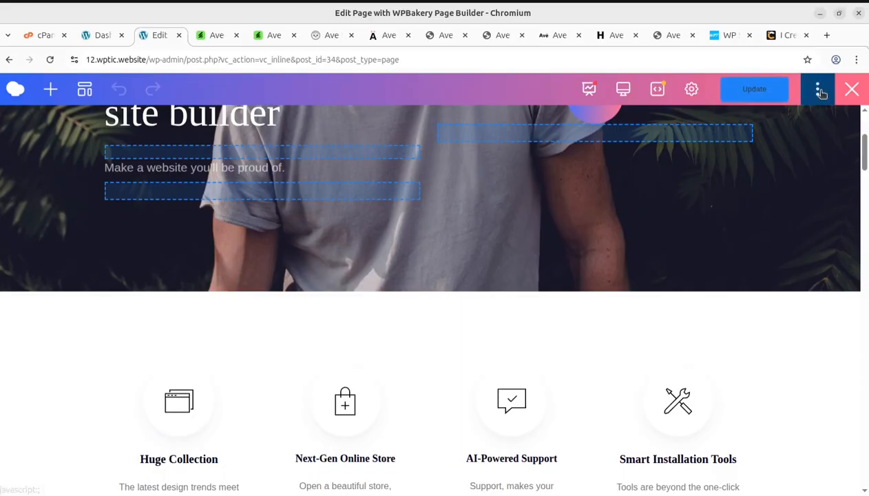
# Step: Switch the homepage to the WPBakery Backend Editor and look through its rows and elements
pyautogui.click(817, 92)
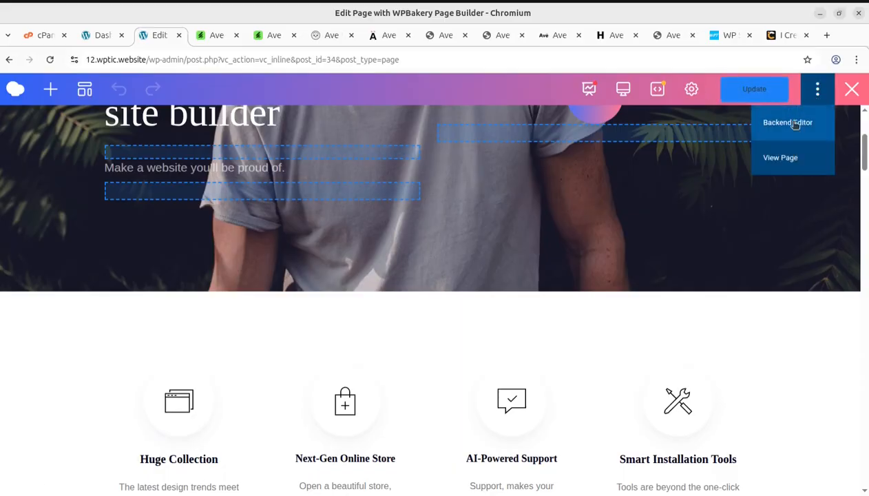
pyautogui.click(789, 122)
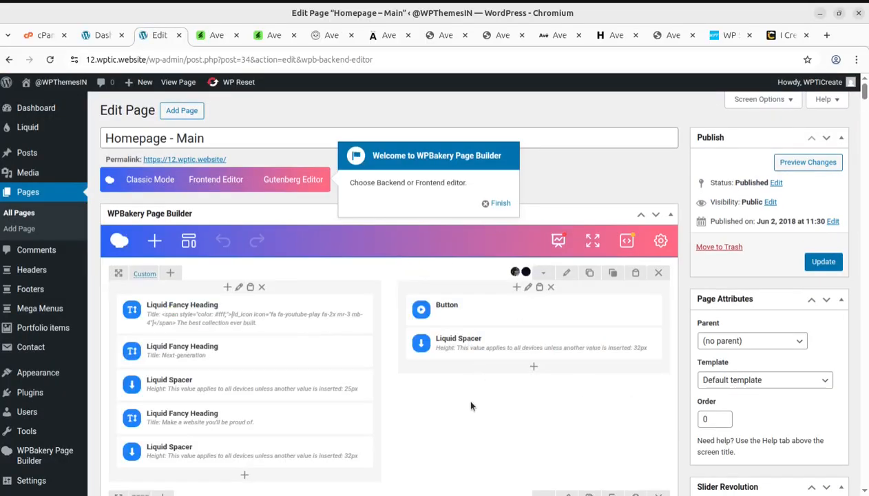
pyautogui.scroll(-3, 465, 402)
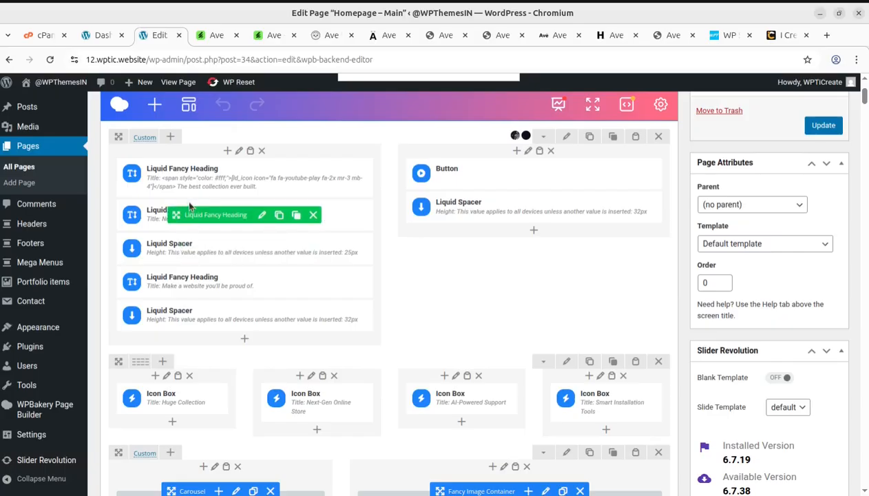
pyautogui.scroll(-4, 232, 292)
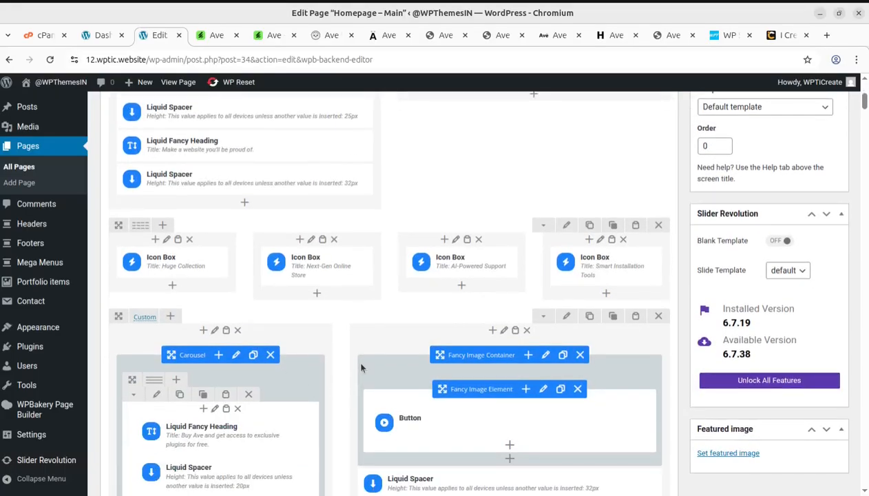
pyautogui.scroll(-4, 361, 368)
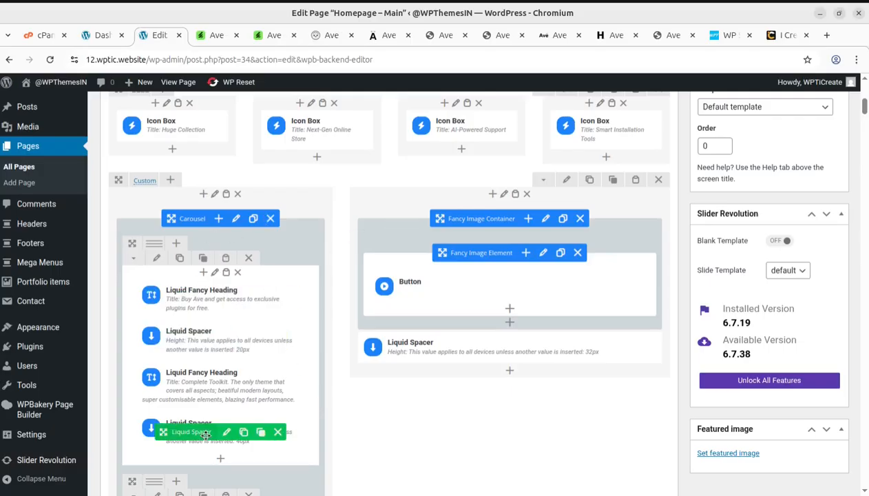
pyautogui.scroll(-10, 491, 282)
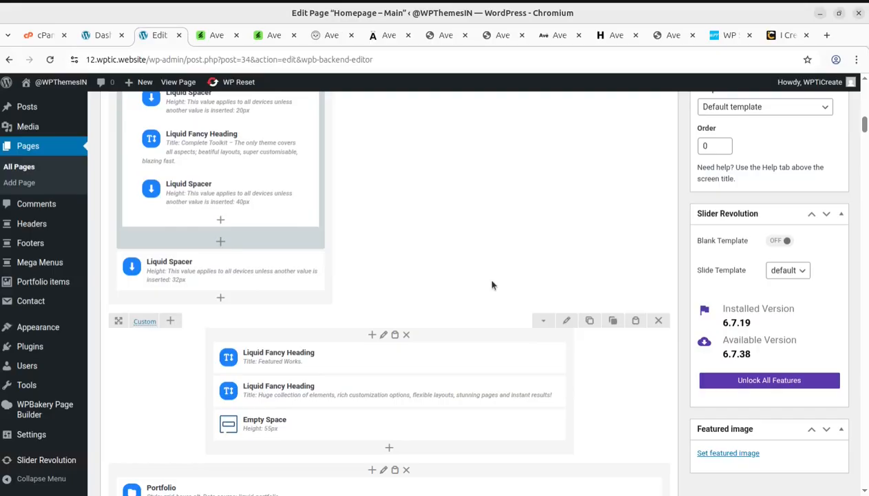
pyautogui.scroll(-10, 494, 281)
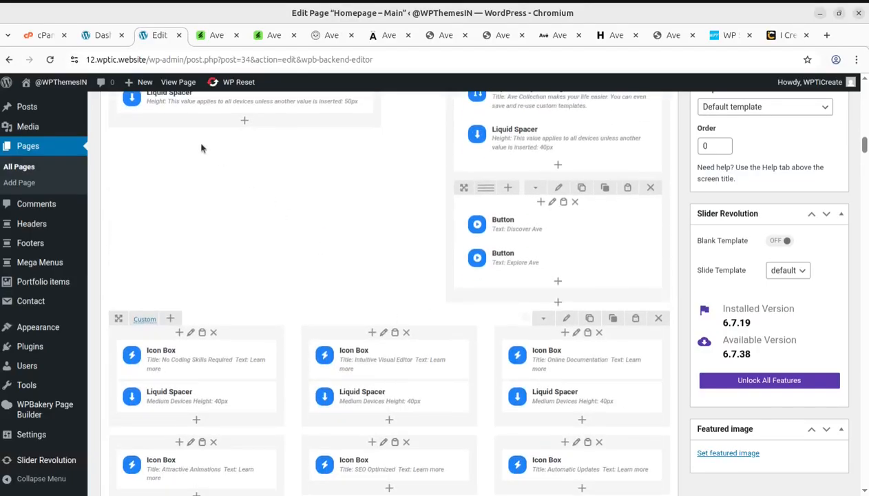
# Step: Go back to the Ave ThemeForest page and review it up to the item title and price
pyautogui.click(218, 35)
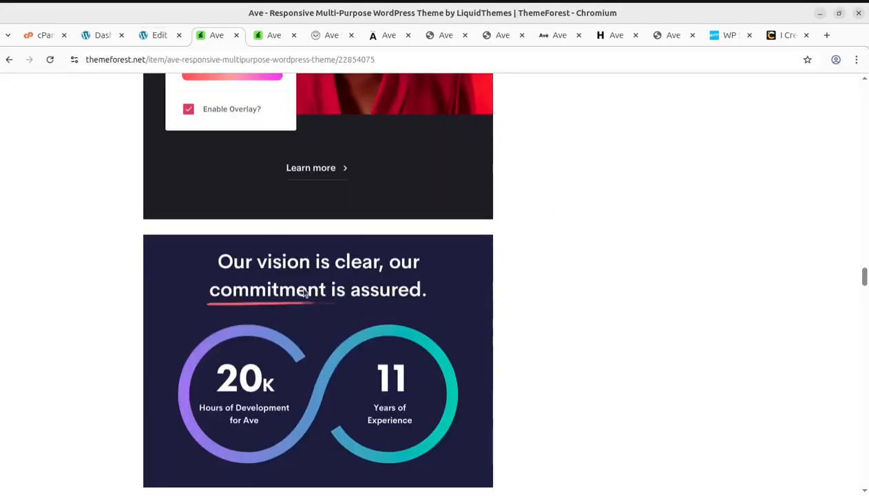
pyautogui.scroll(10, 307, 289)
pyautogui.scroll(15, 307, 289)
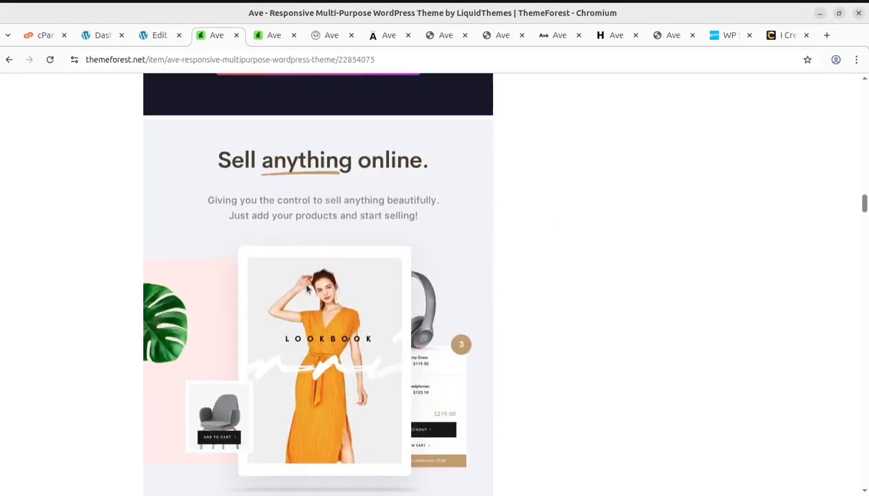
pyautogui.scroll(10, 307, 289)
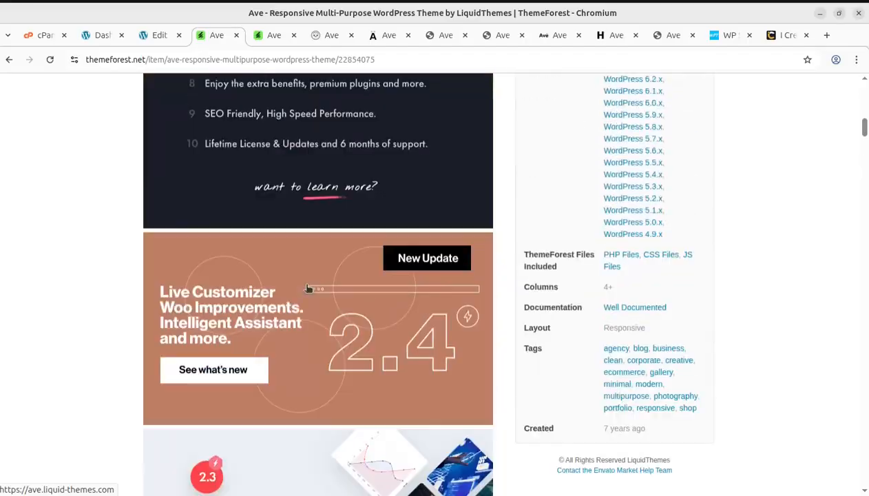
pyautogui.scroll(5, 308, 289)
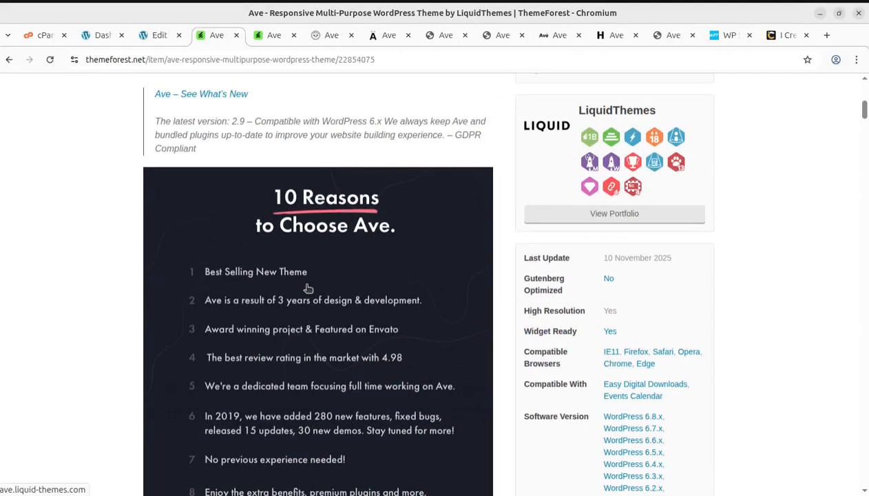
pyautogui.scroll(3, 307, 289)
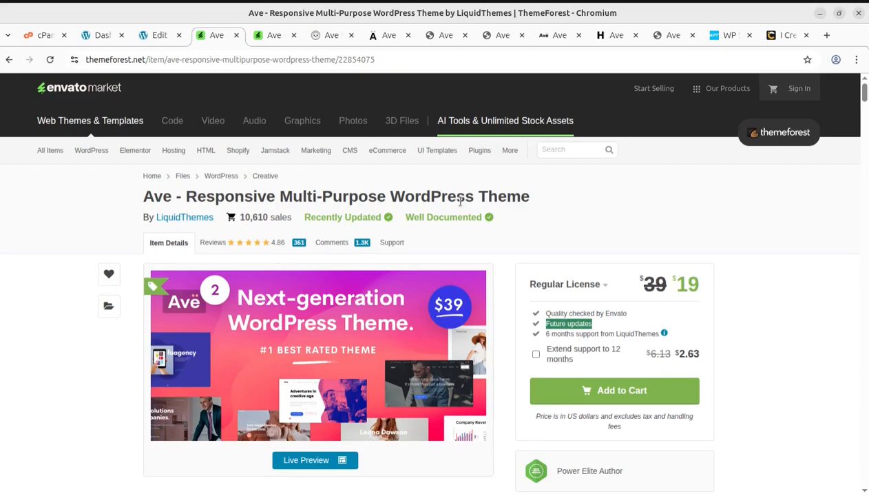
# Step: Switch to the WP Themes site, open its home page and look through the theme and plugin review posts
pyautogui.click(716, 38)
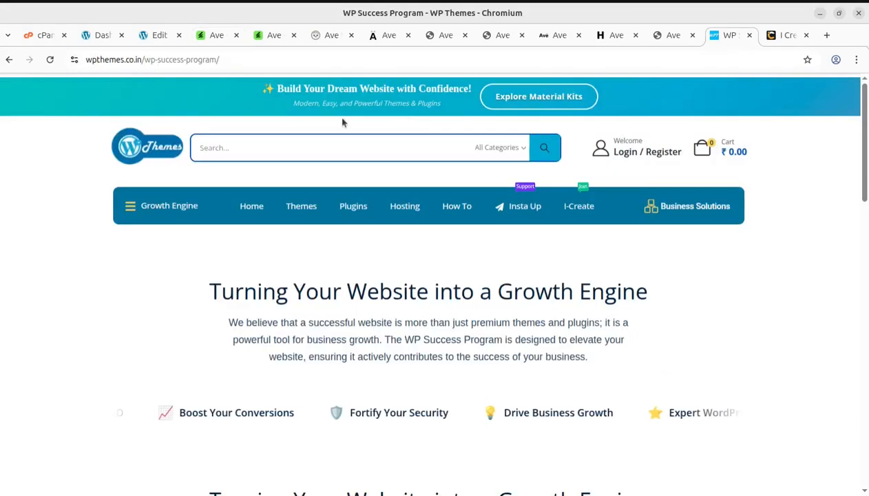
pyautogui.click(146, 148)
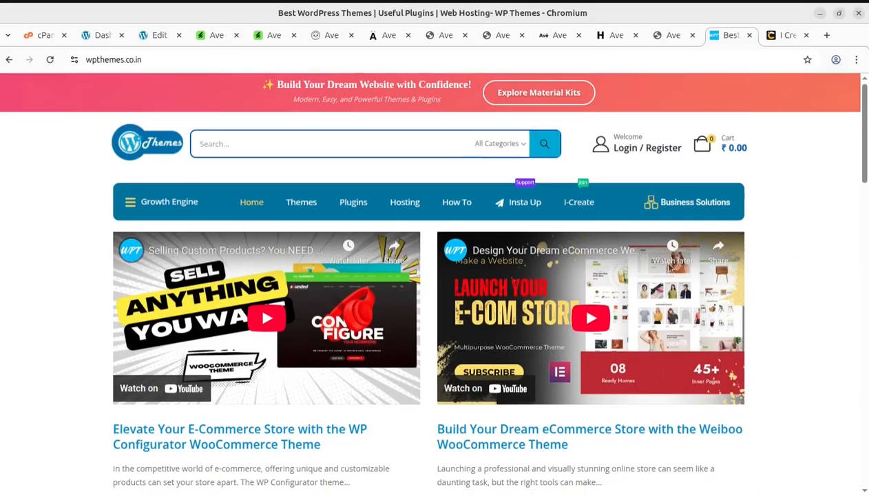
pyautogui.scroll(-1, 275, 289)
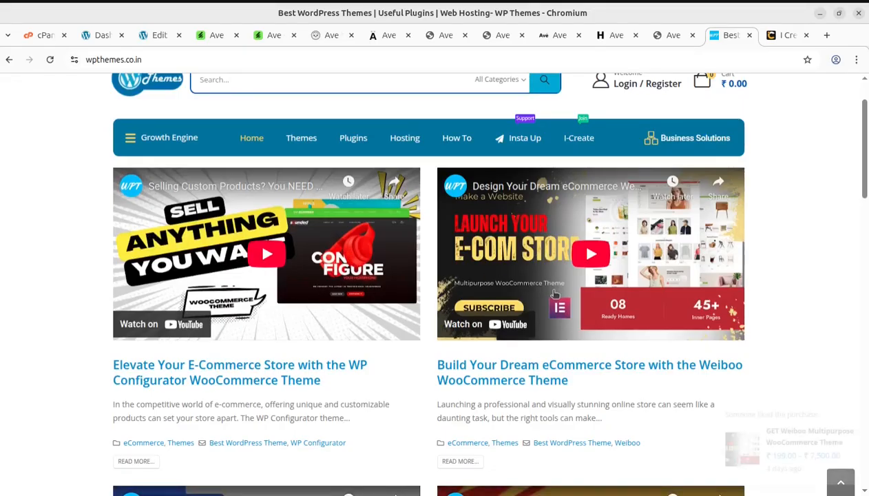
pyautogui.scroll(-7, 544, 286)
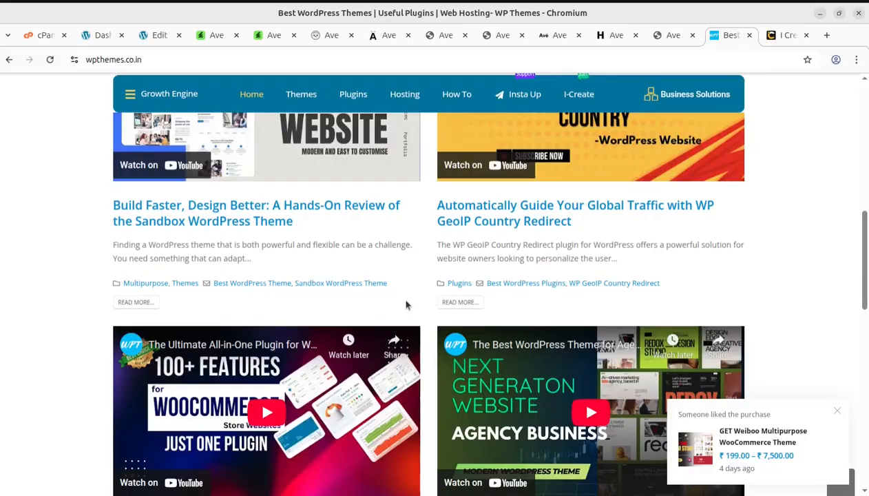
pyautogui.scroll(-9, 406, 305)
pyautogui.scroll(9, 406, 305)
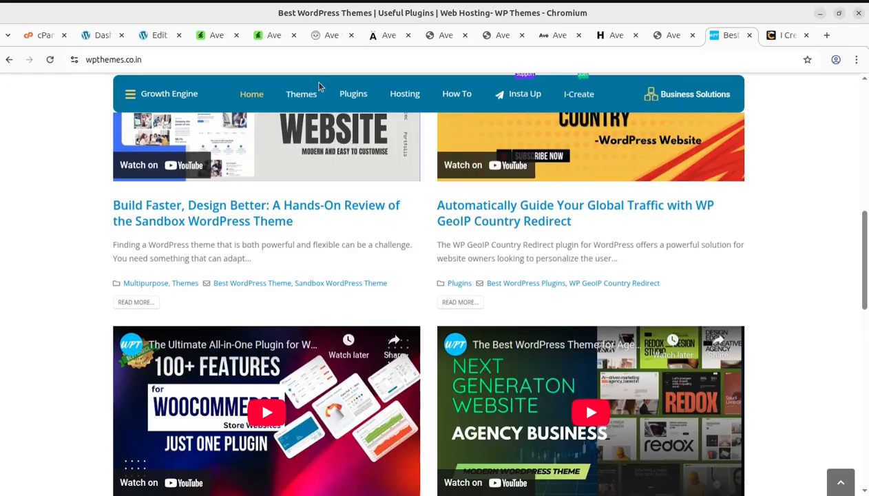
pyautogui.scroll(4, 501, 211)
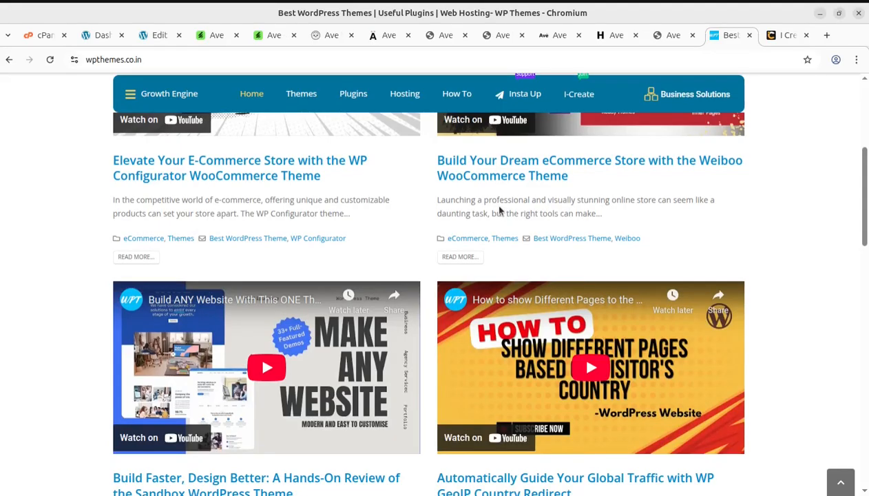
pyautogui.scroll(4, 499, 204)
# Step: Compare the Ave ThemeForest page with the Original demo's home page and its hero section
pyautogui.click(208, 38)
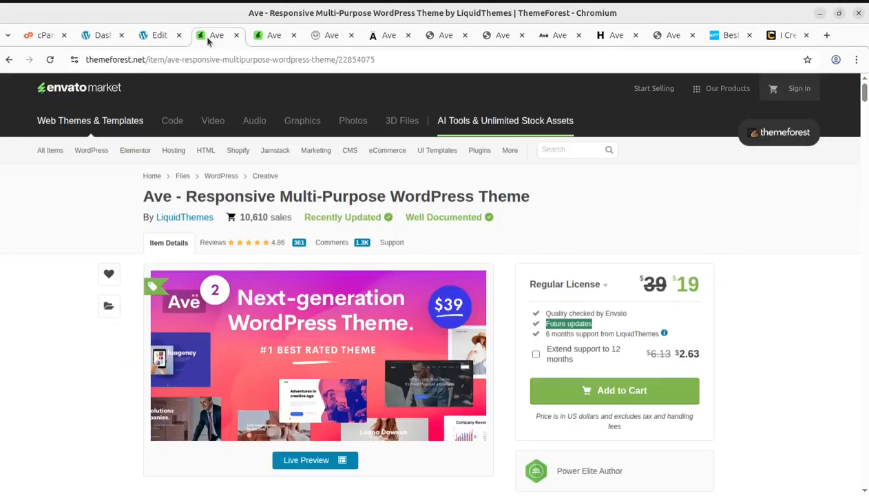
pyautogui.click(329, 37)
pyautogui.click(379, 43)
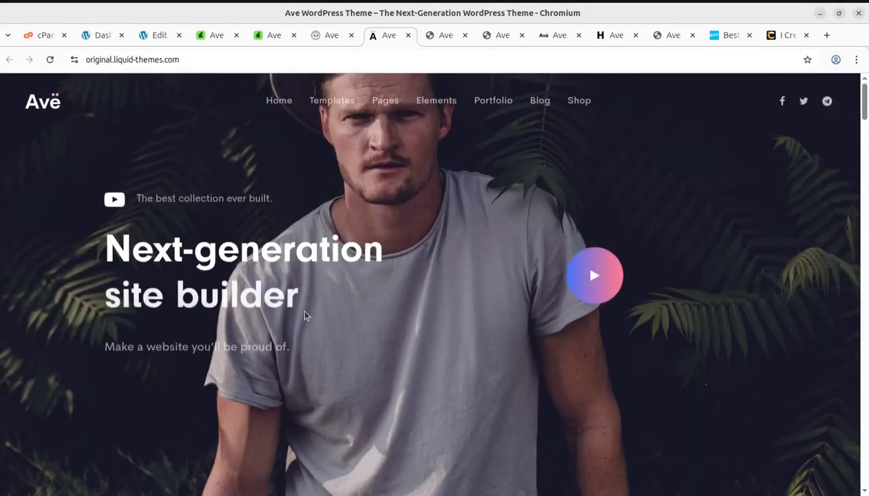
pyautogui.click(210, 38)
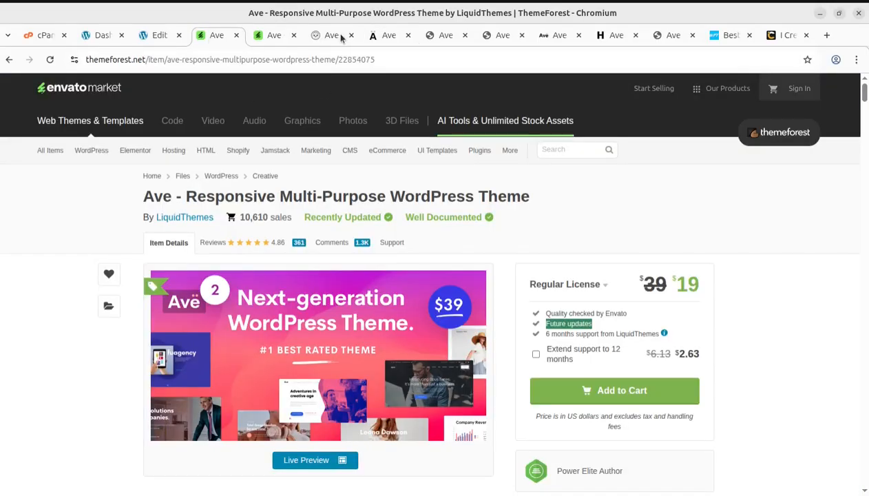
pyautogui.click(388, 36)
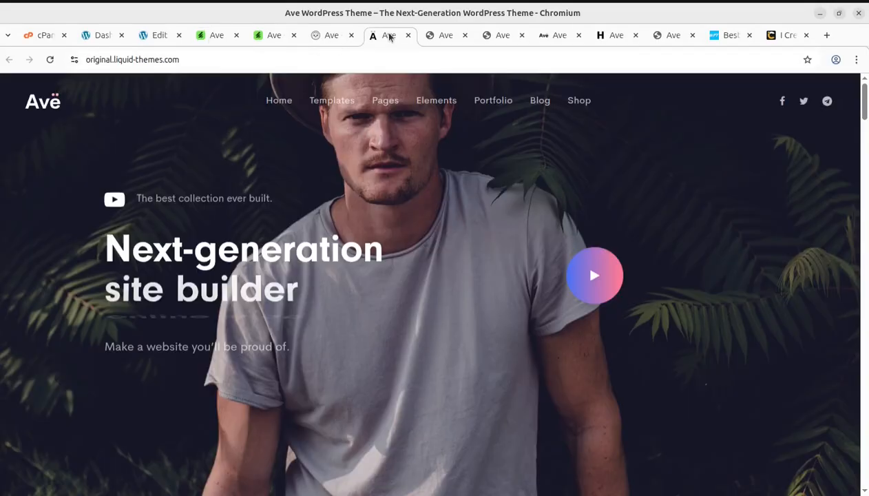
pyautogui.moveTo(332, 99)
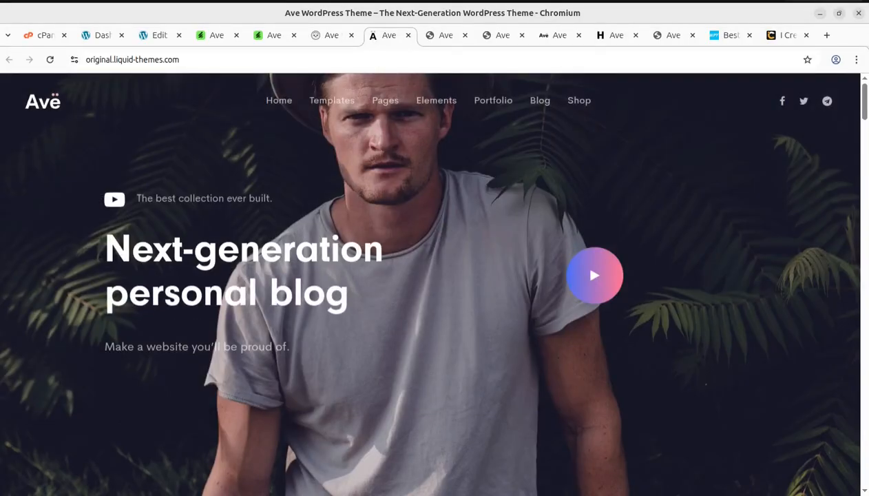
# Step: View the i-Create home page, and return to the Ave ThemeForest page to check its license and version details
pyautogui.click(785, 35)
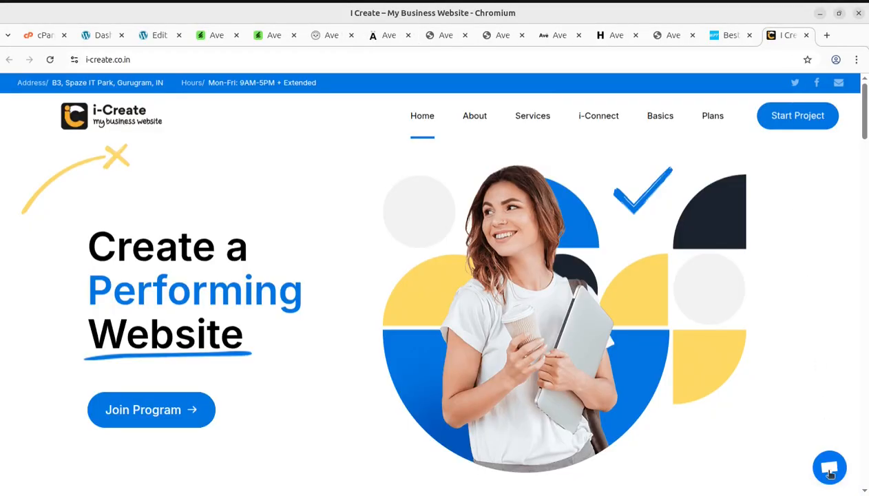
pyautogui.click(217, 35)
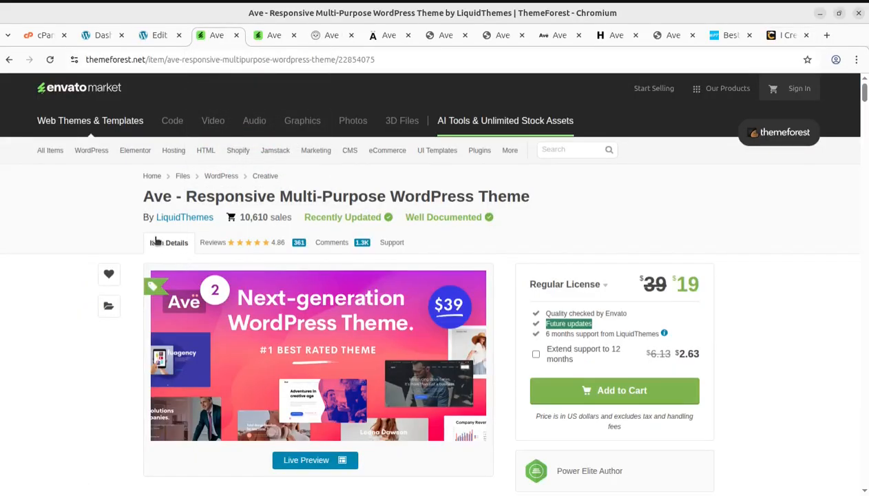
pyautogui.scroll(-2, 791, 301)
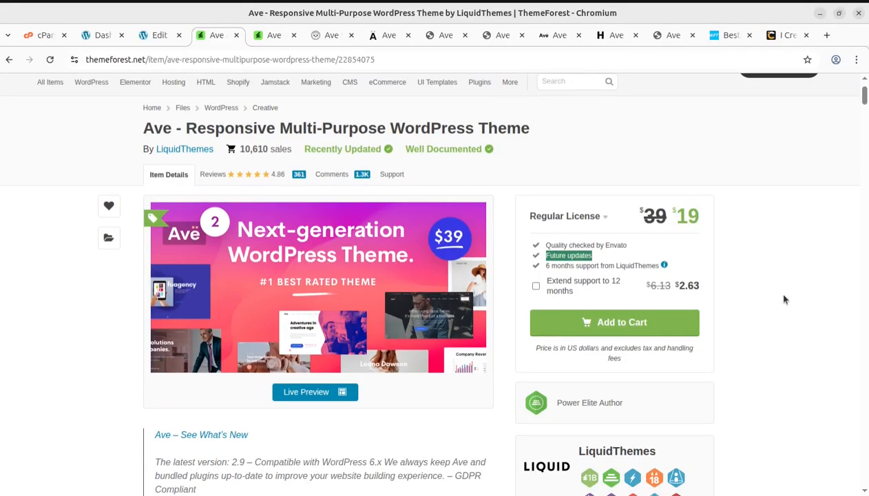
# Step: Look through the Original, Creative and Retail Ave demos, reviewing the Retail home page from its products up to the About Ave section
pyautogui.click(382, 35)
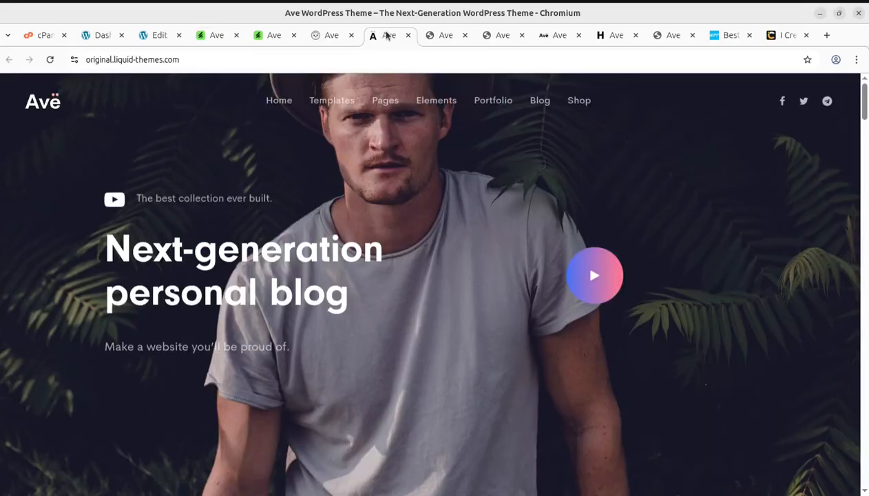
pyautogui.click(442, 35)
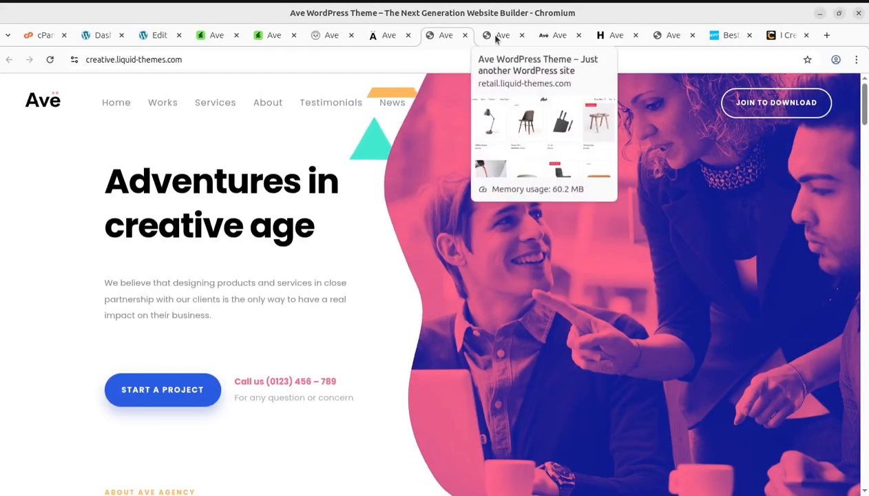
pyautogui.click(494, 40)
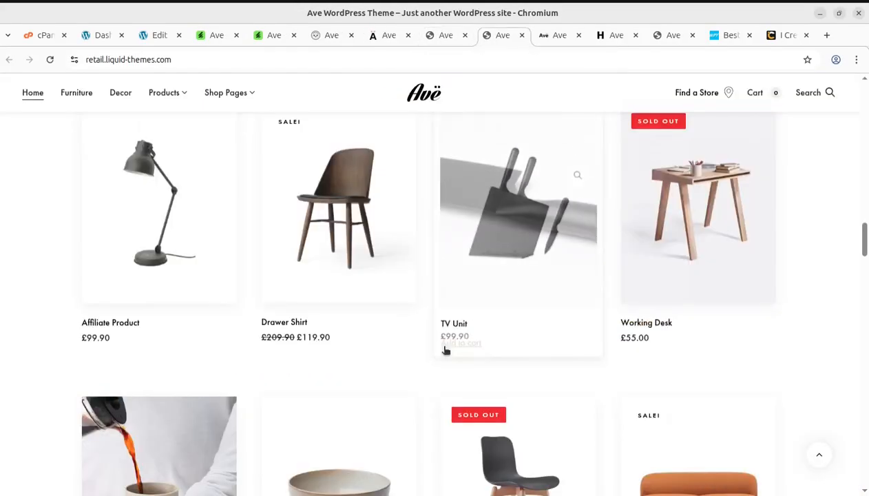
pyautogui.scroll(10, 444, 354)
pyautogui.scroll(15, 448, 360)
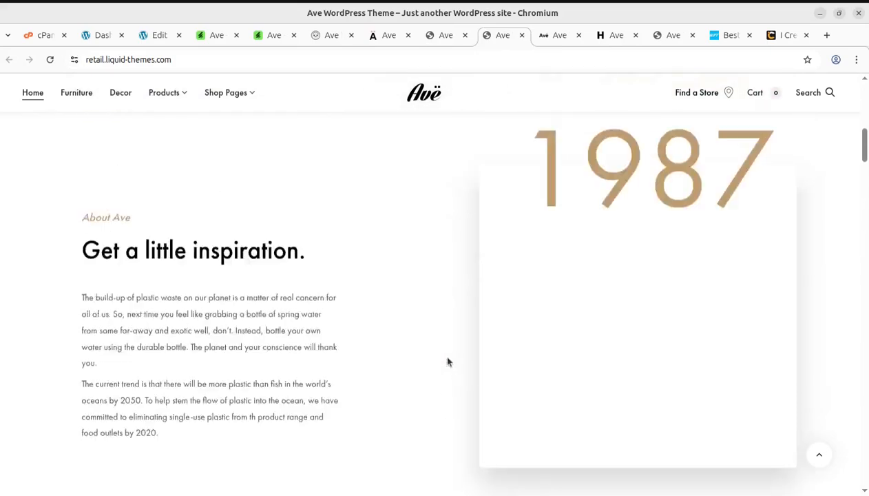